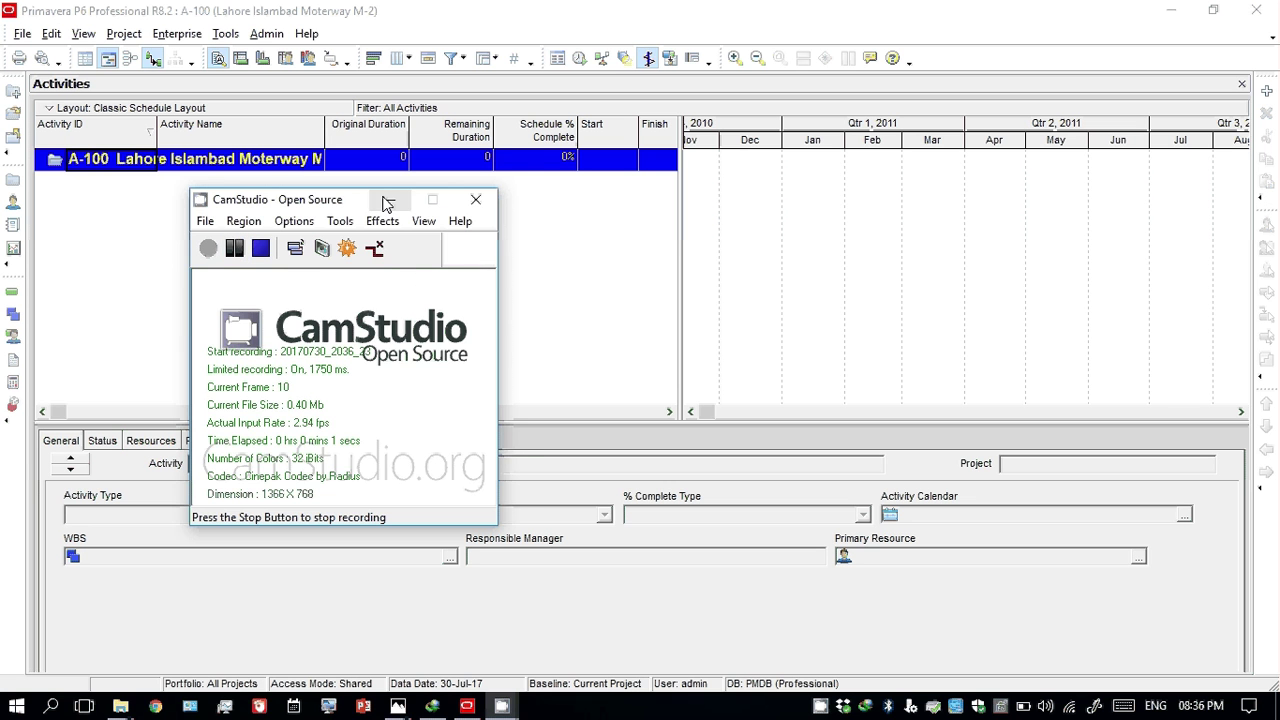
Minimize the CamStudio recorder window and widen the activity table slightly beside the Gantt chart
{"action": "left_click", "coordinate": [388, 200]}
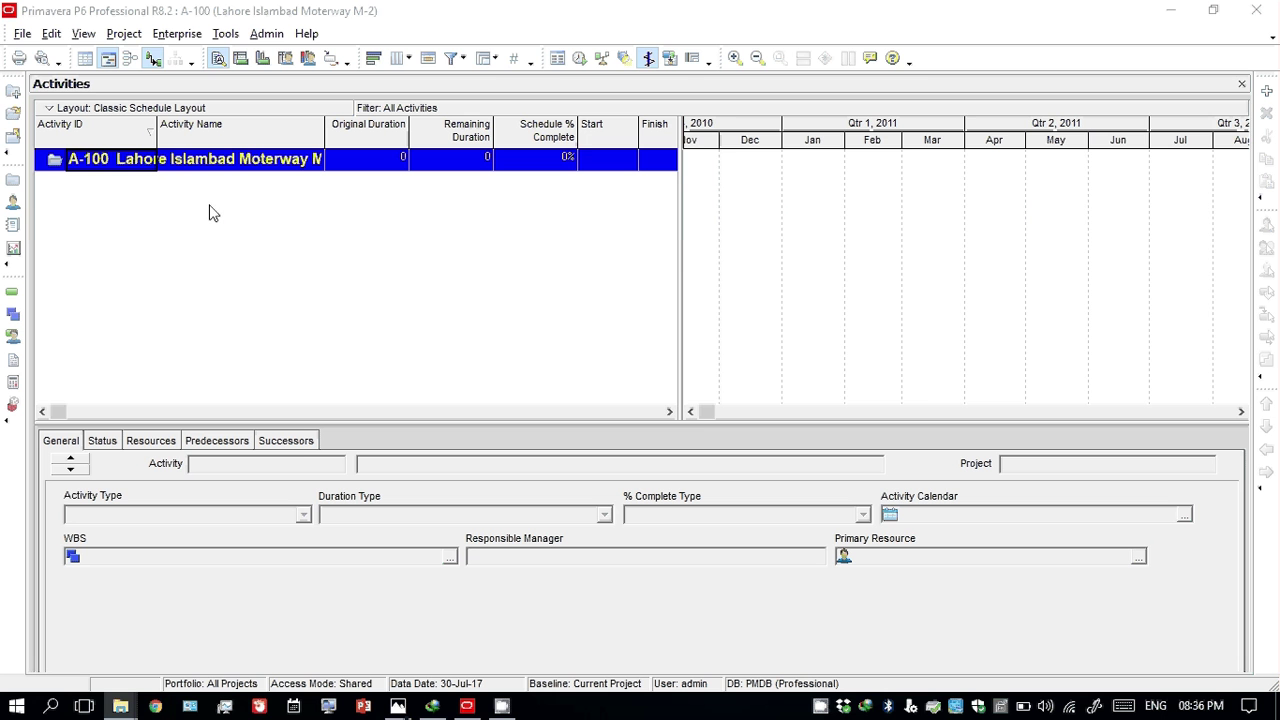
{"action": "left_click_drag", "start_coordinate": [678, 134], "coordinate": [704, 136]}
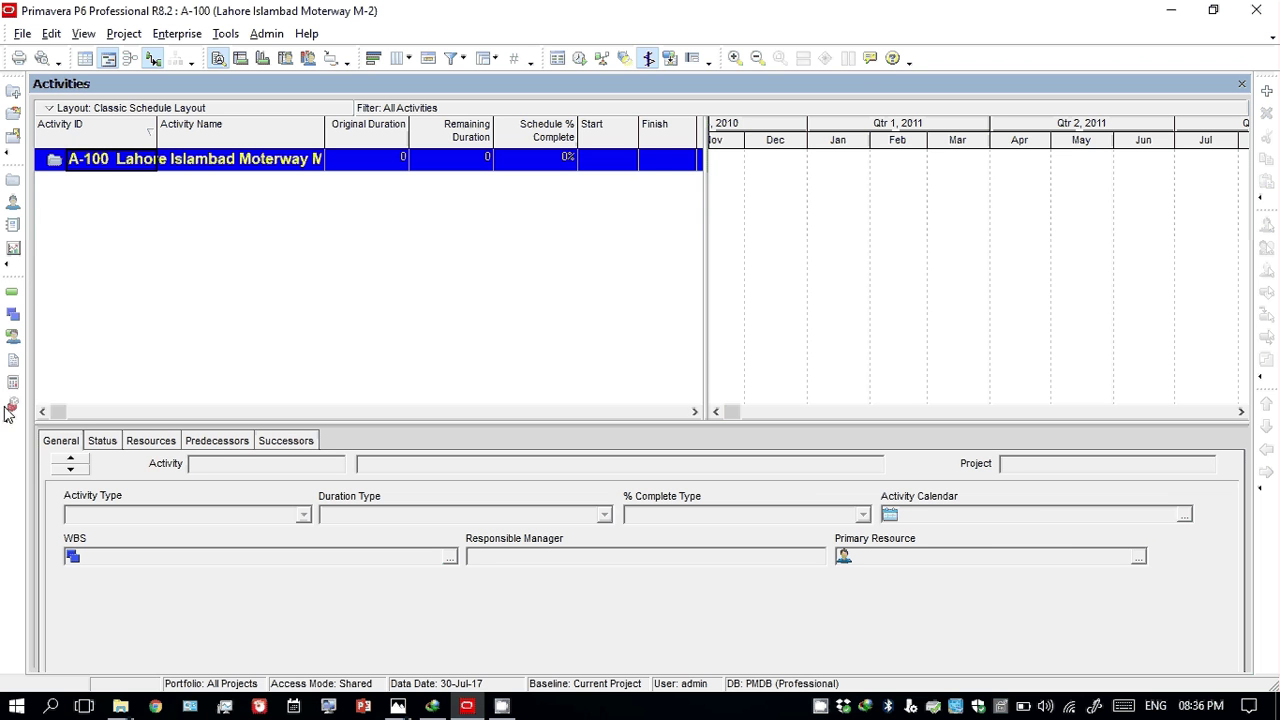
Undock and close the Project toolbar, and bring it back by resetting all toolbars
{"action": "left_click_drag", "start_coordinate": [11, 281], "coordinate": [196, 266]}
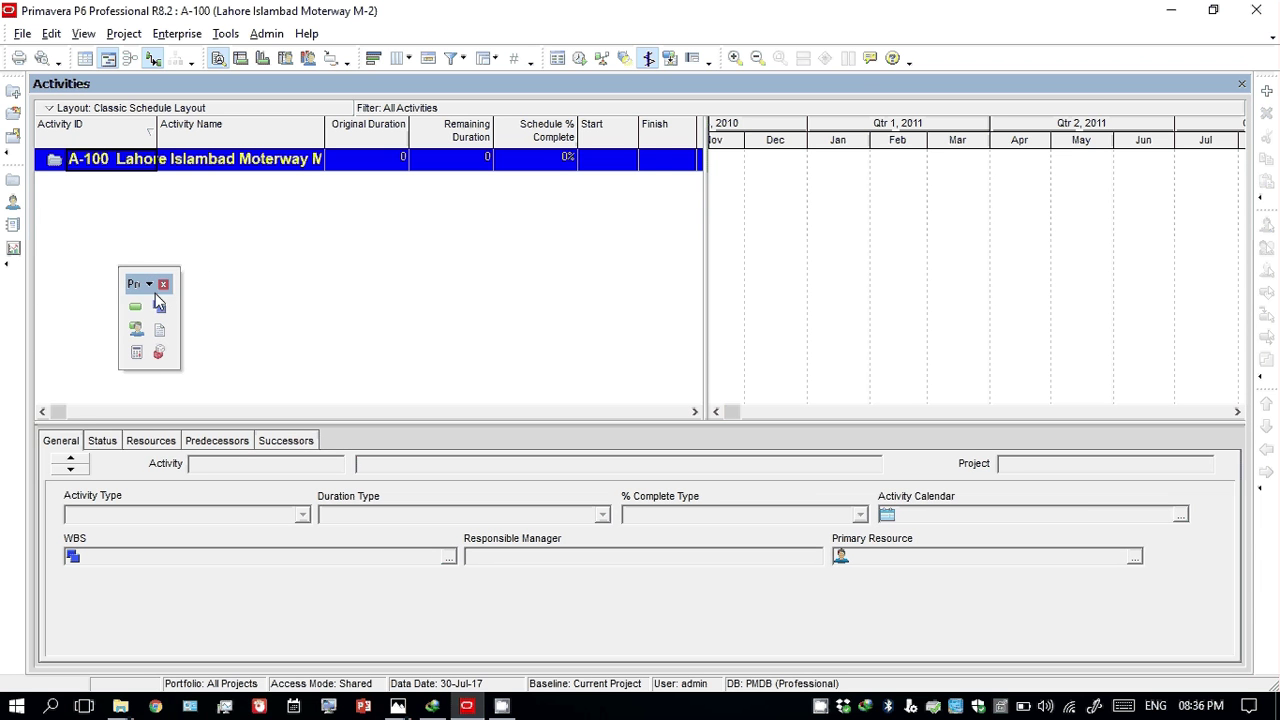
{"action": "left_click", "coordinate": [163, 284]}
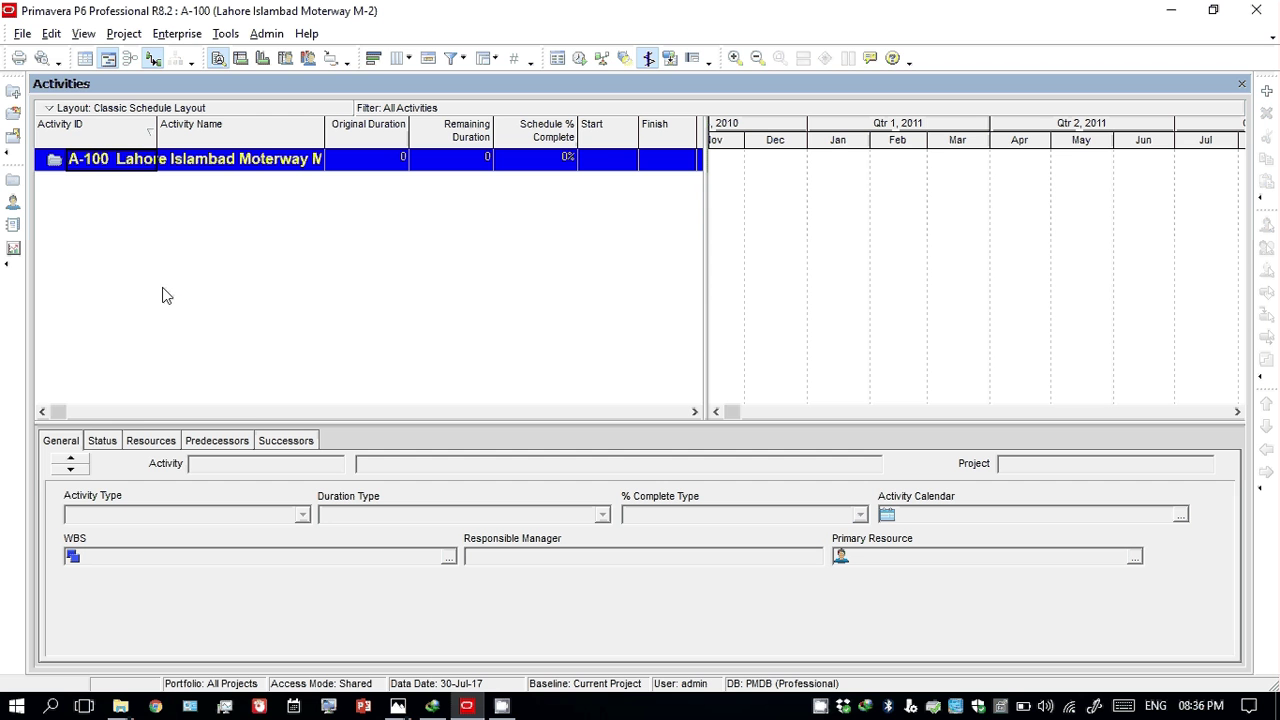
{"action": "left_click", "coordinate": [51, 34]}
{"action": "mouse_move", "coordinate": [83, 34]}
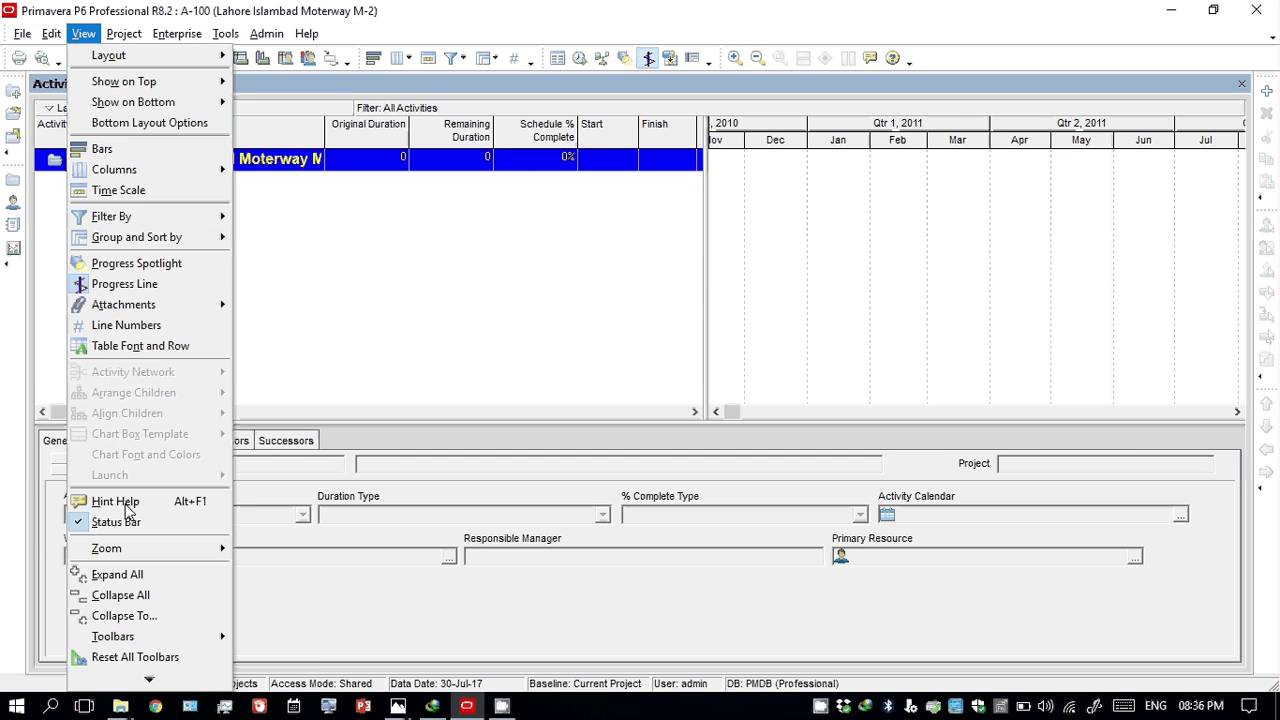
{"action": "left_click", "coordinate": [88, 657]}
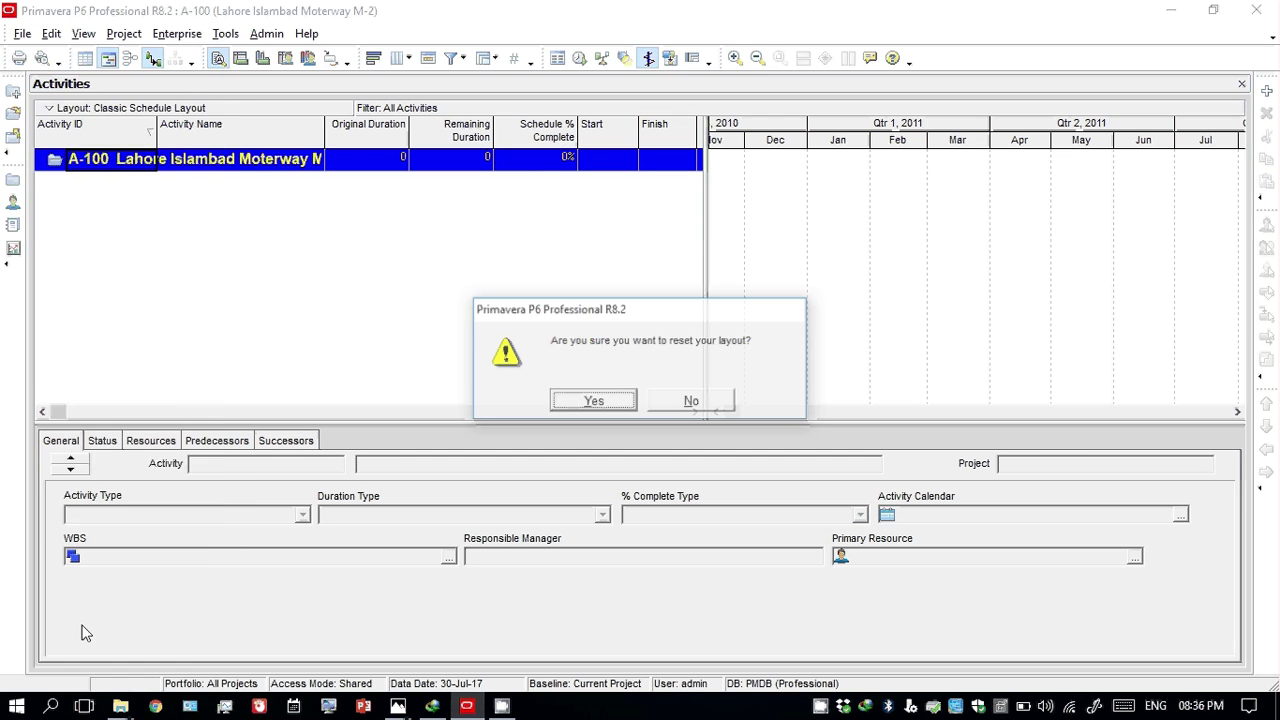
{"action": "left_click", "coordinate": [592, 401]}
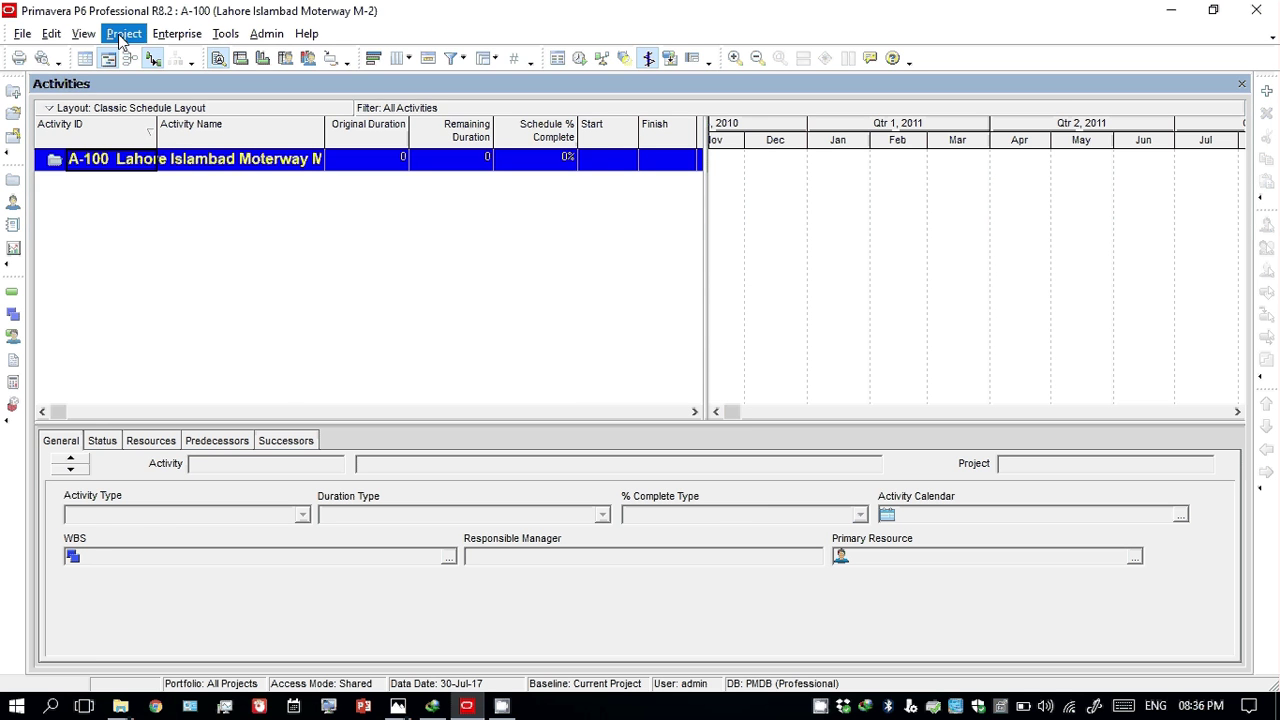
Apply the global Classic Schedule Layout to the Activities view and close the list of layouts
{"action": "left_click", "coordinate": [83, 33]}
{"action": "mouse_move", "coordinate": [108, 56]}
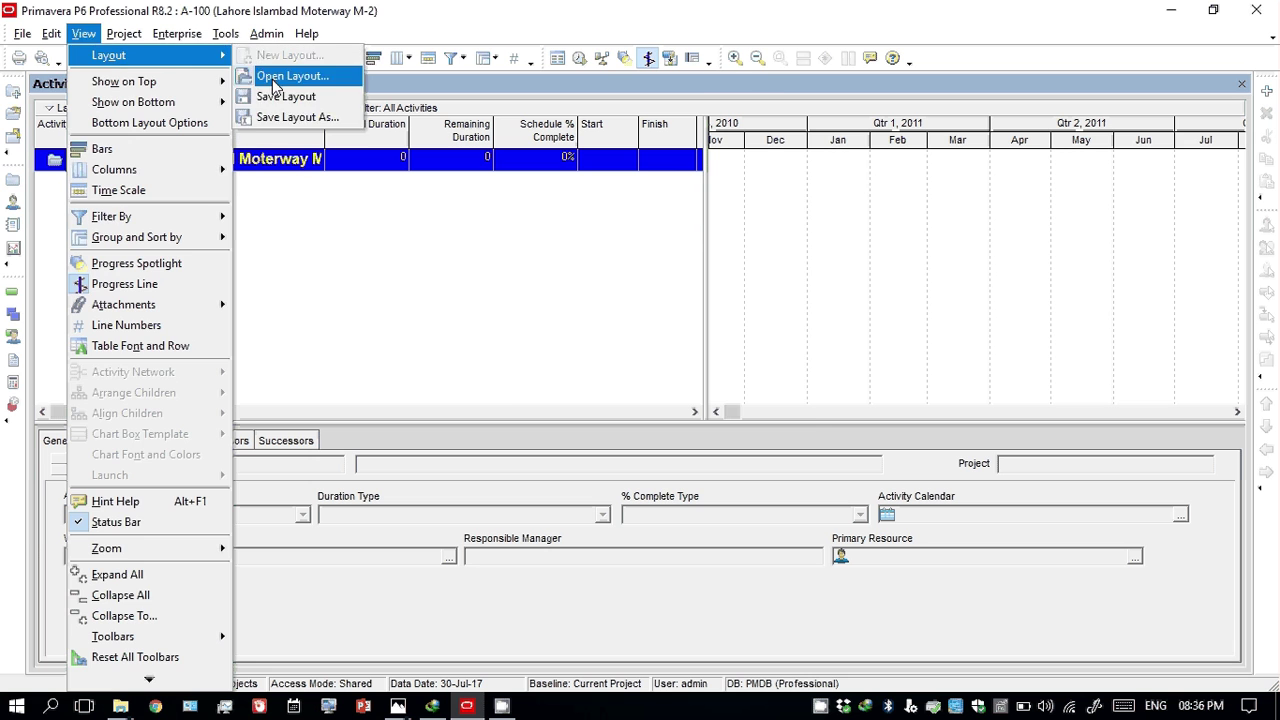
{"action": "left_click", "coordinate": [272, 77]}
{"action": "left_click", "coordinate": [614, 404]}
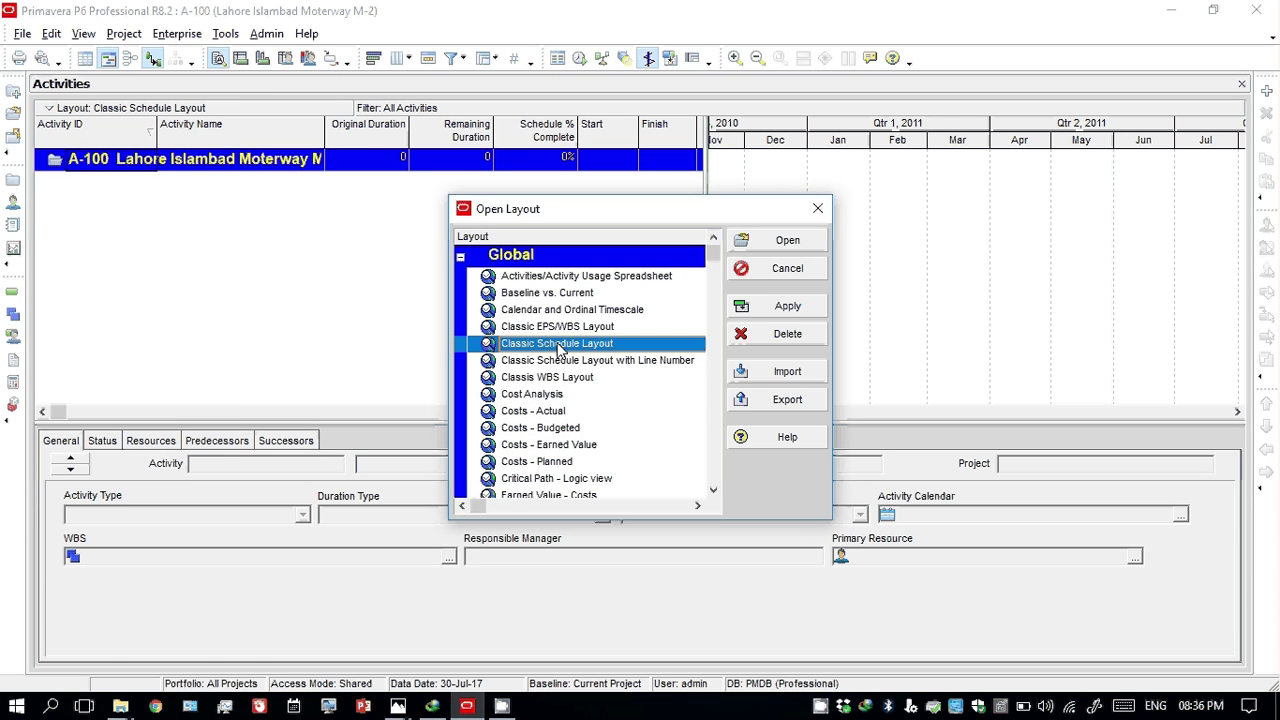
{"action": "left_click", "coordinate": [541, 445]}
{"action": "left_click", "coordinate": [556, 345]}
{"action": "left_click", "coordinate": [786, 307]}
{"action": "left_click", "coordinate": [787, 268]}
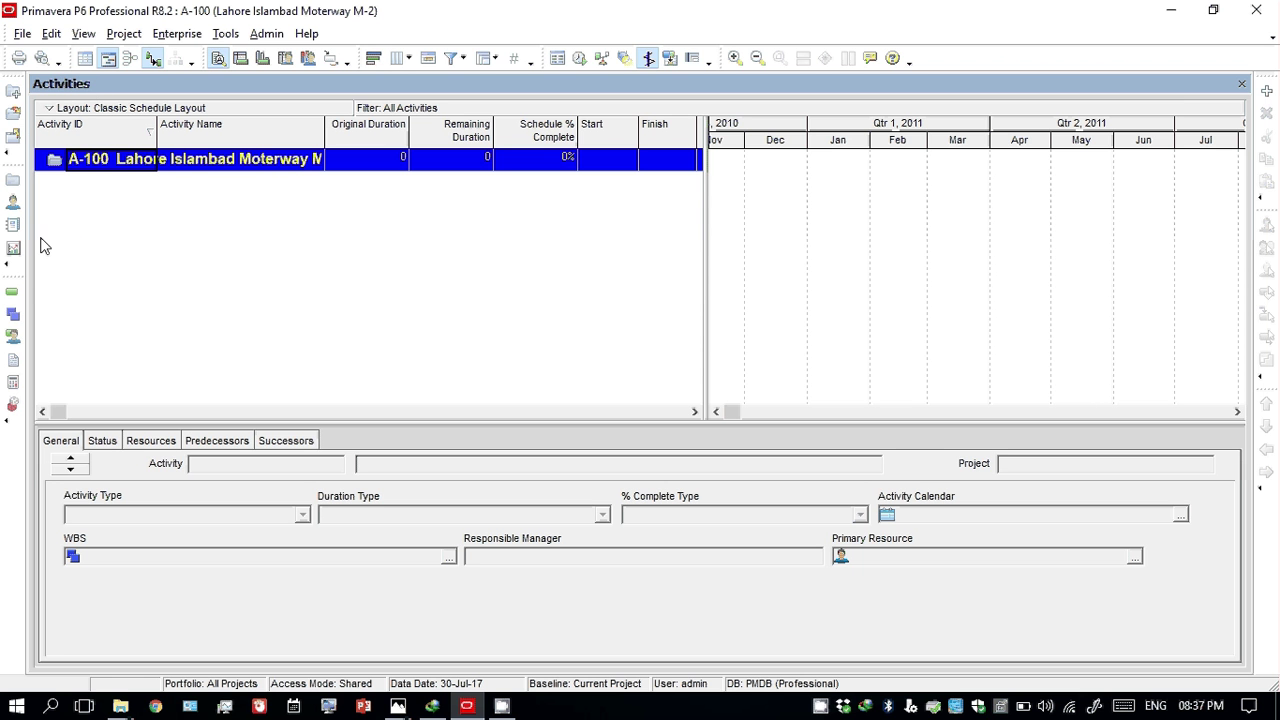
Open the WBS, Resource Assignments and Resources views and switch between them to examine their contents
{"action": "left_click", "coordinate": [13, 314]}
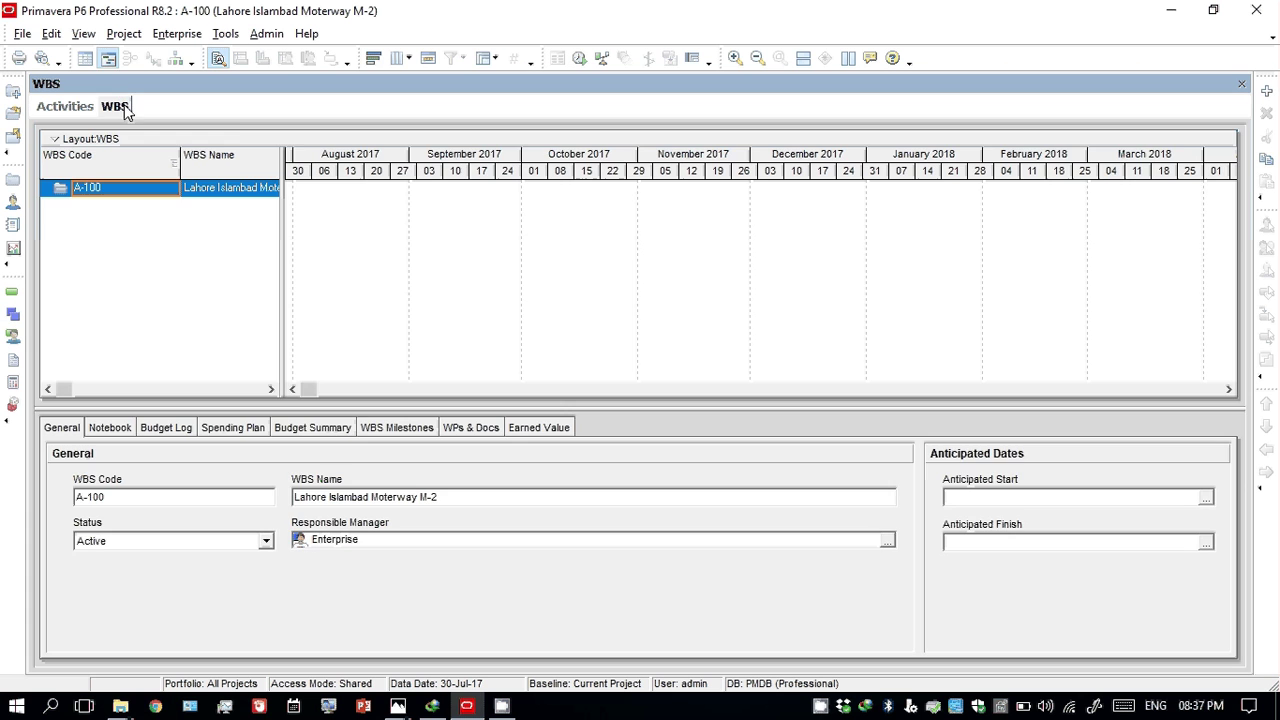
{"action": "left_click", "coordinate": [13, 336]}
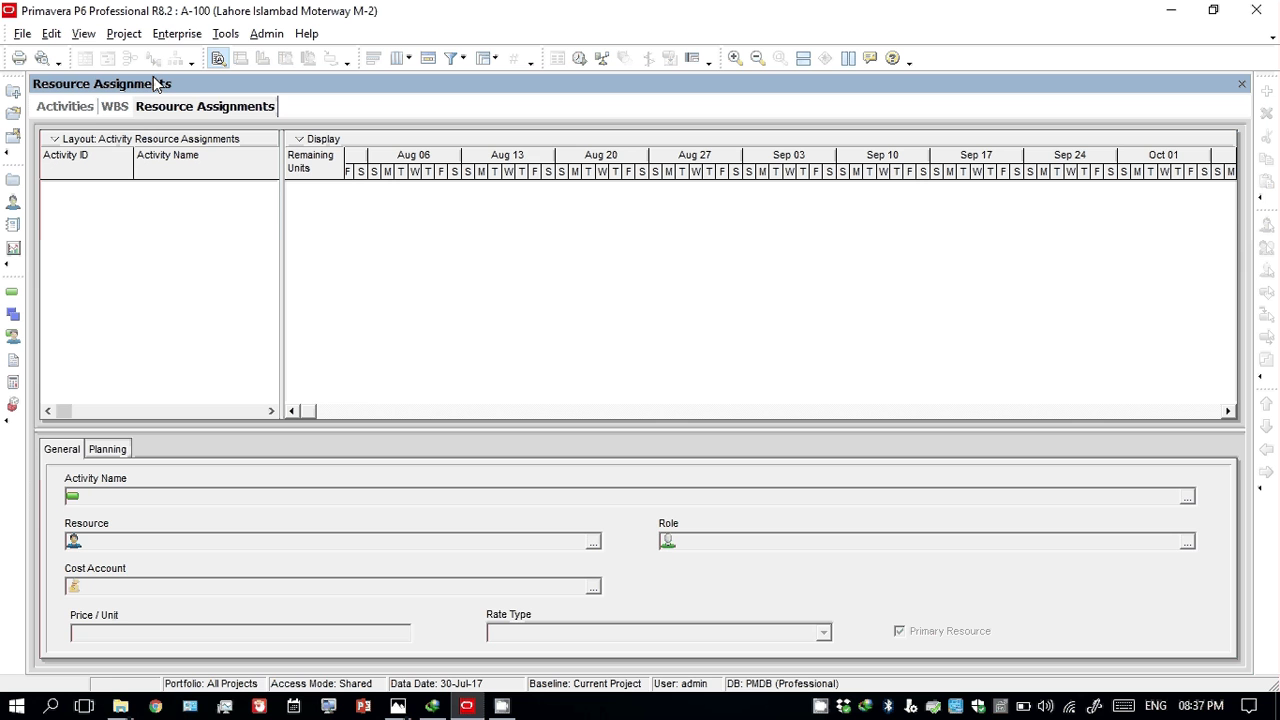
{"action": "left_click", "coordinate": [12, 203]}
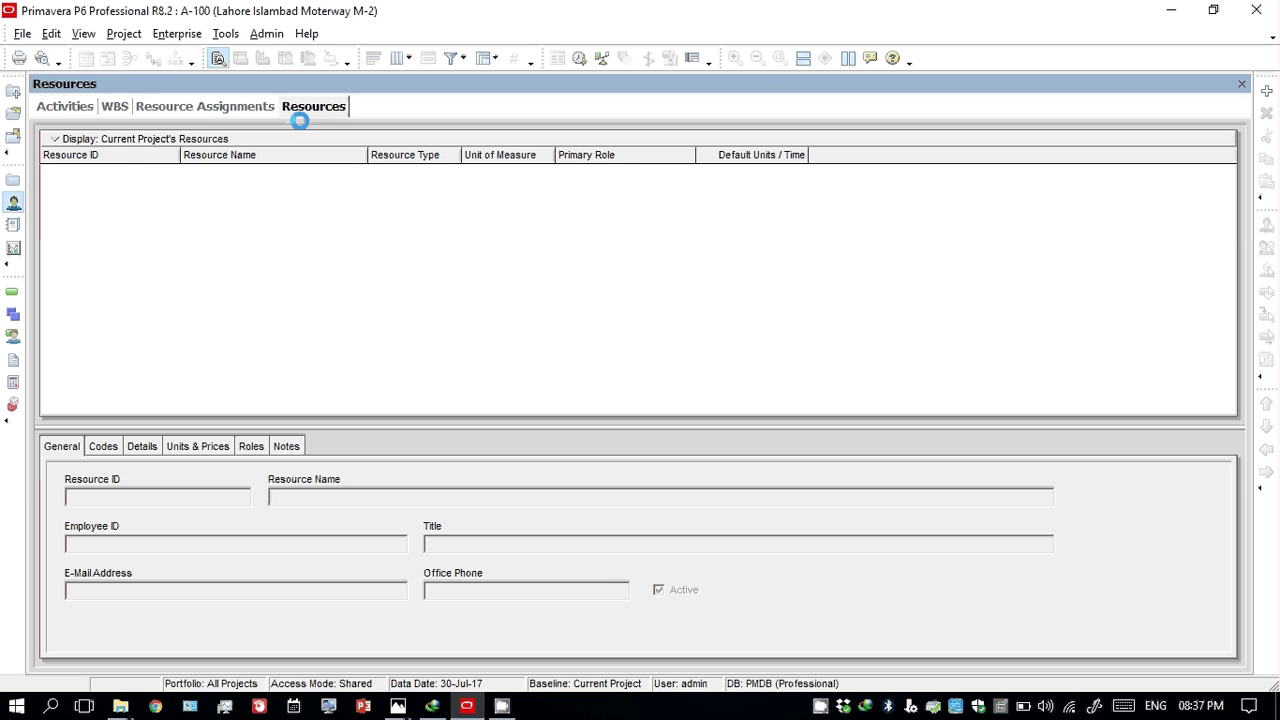
{"action": "left_click", "coordinate": [80, 106]}
{"action": "left_click", "coordinate": [115, 106]}
{"action": "left_click", "coordinate": [203, 108]}
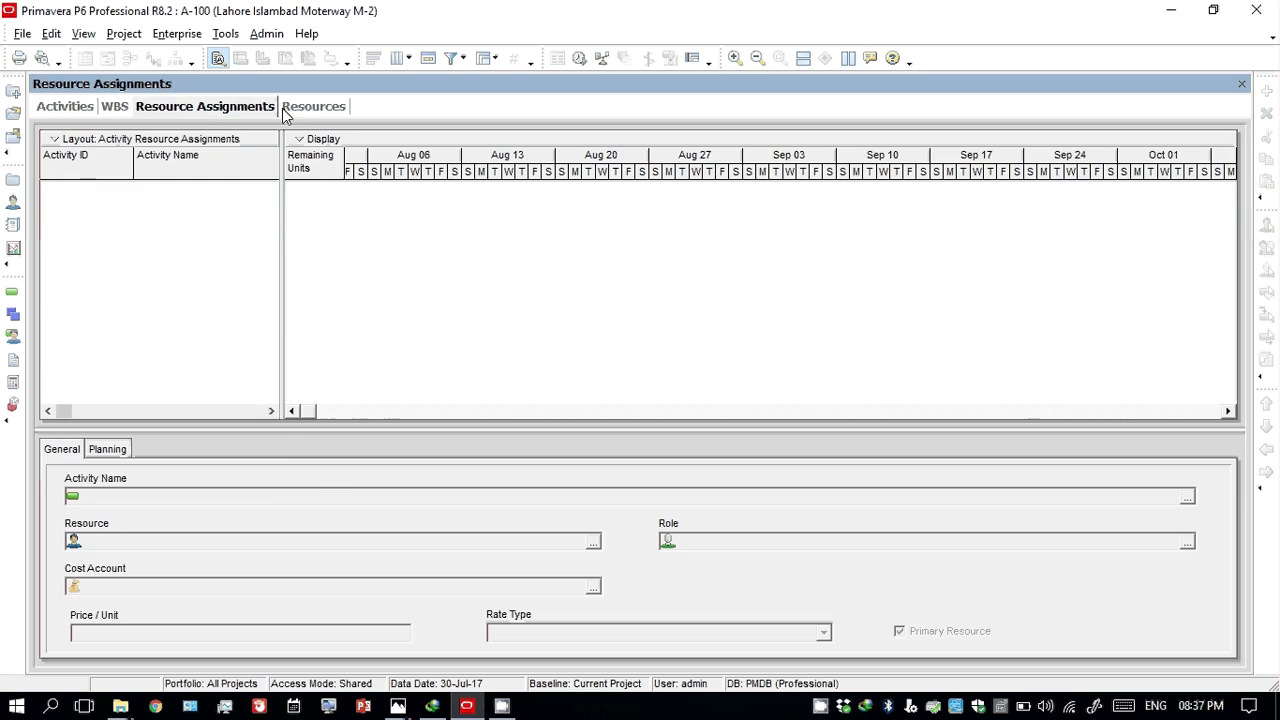
{"action": "left_click", "coordinate": [310, 106]}
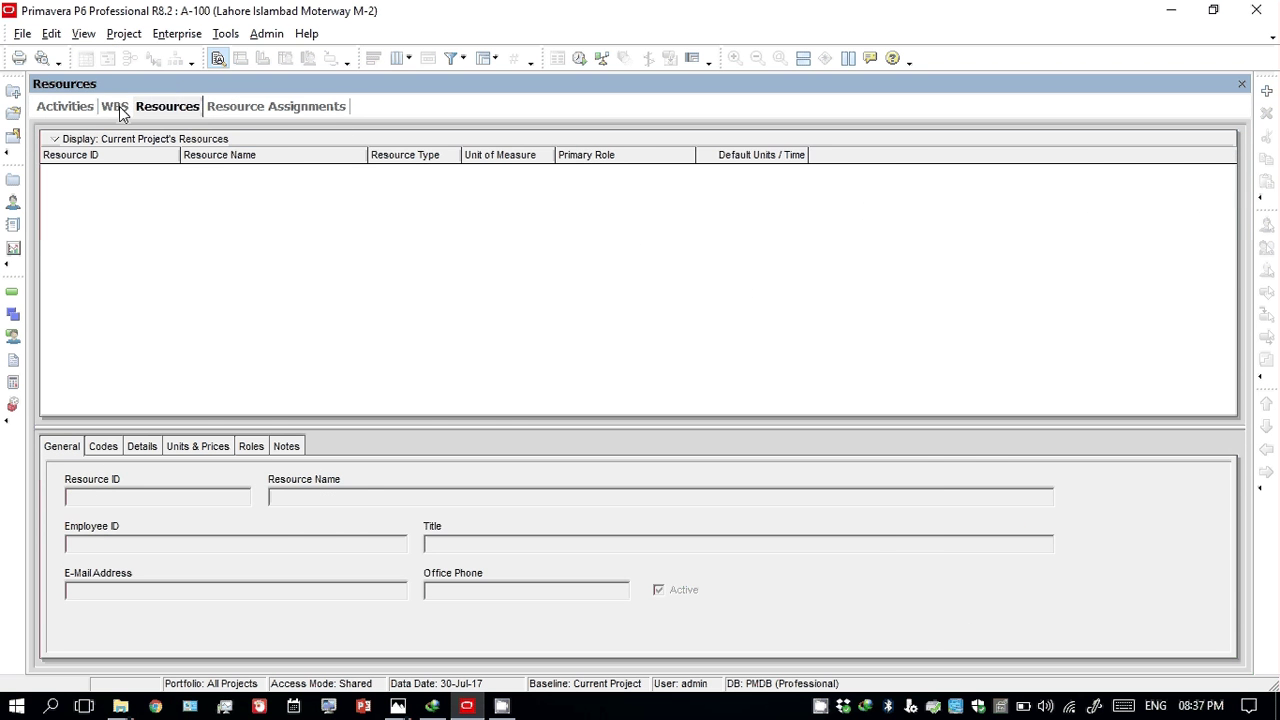
{"action": "left_click", "coordinate": [116, 106]}
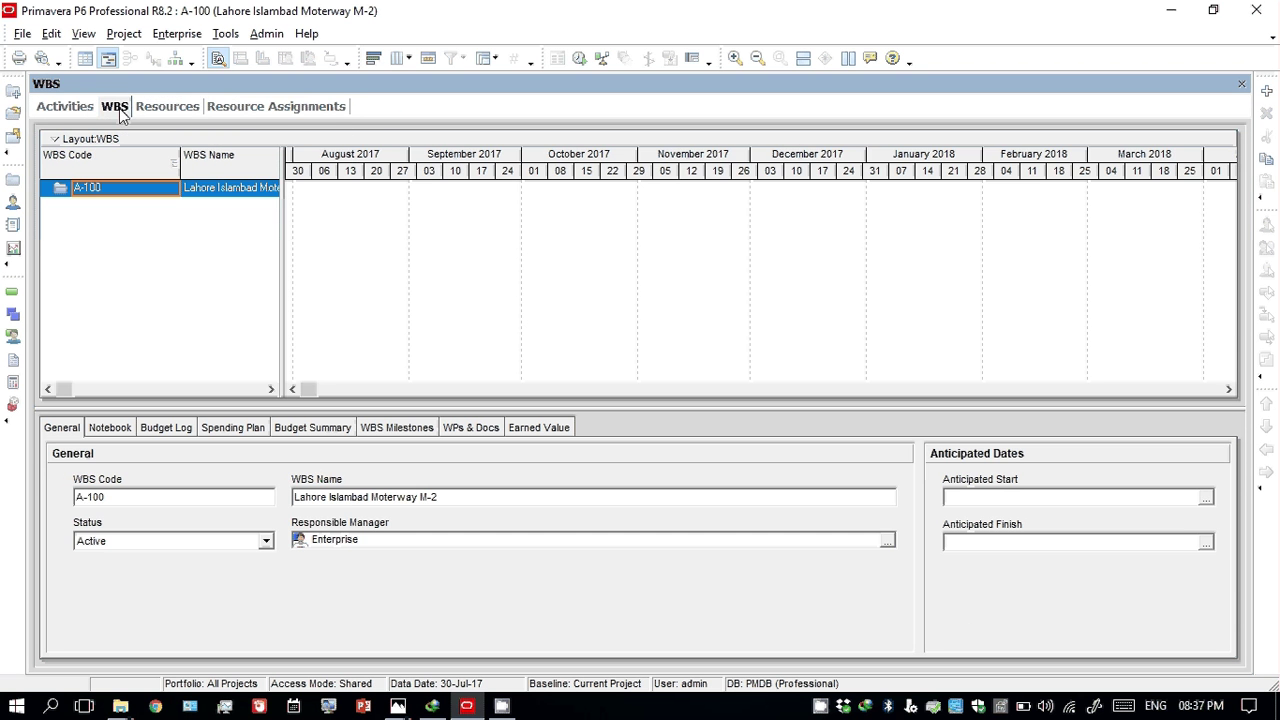
Close the WBS, Resources and Resource Assignments views so that only Activities stays open
{"action": "left_click", "coordinate": [1241, 84]}
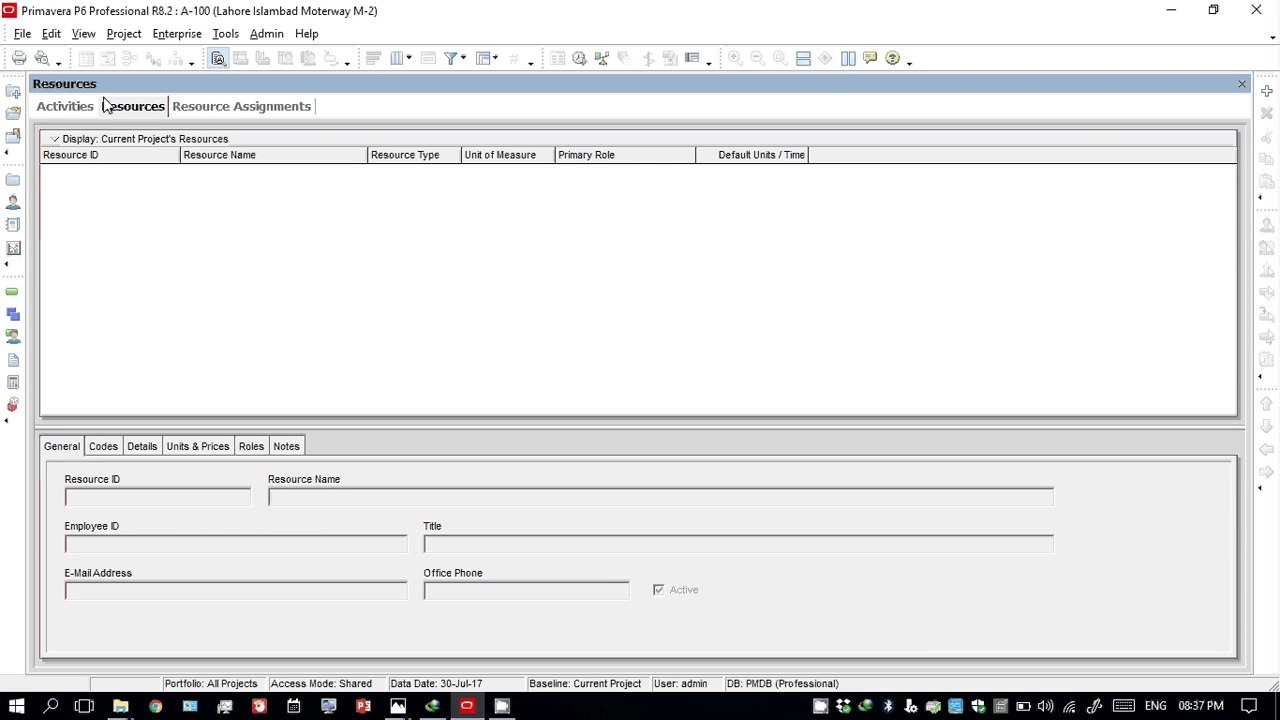
{"action": "left_click", "coordinate": [1241, 84]}
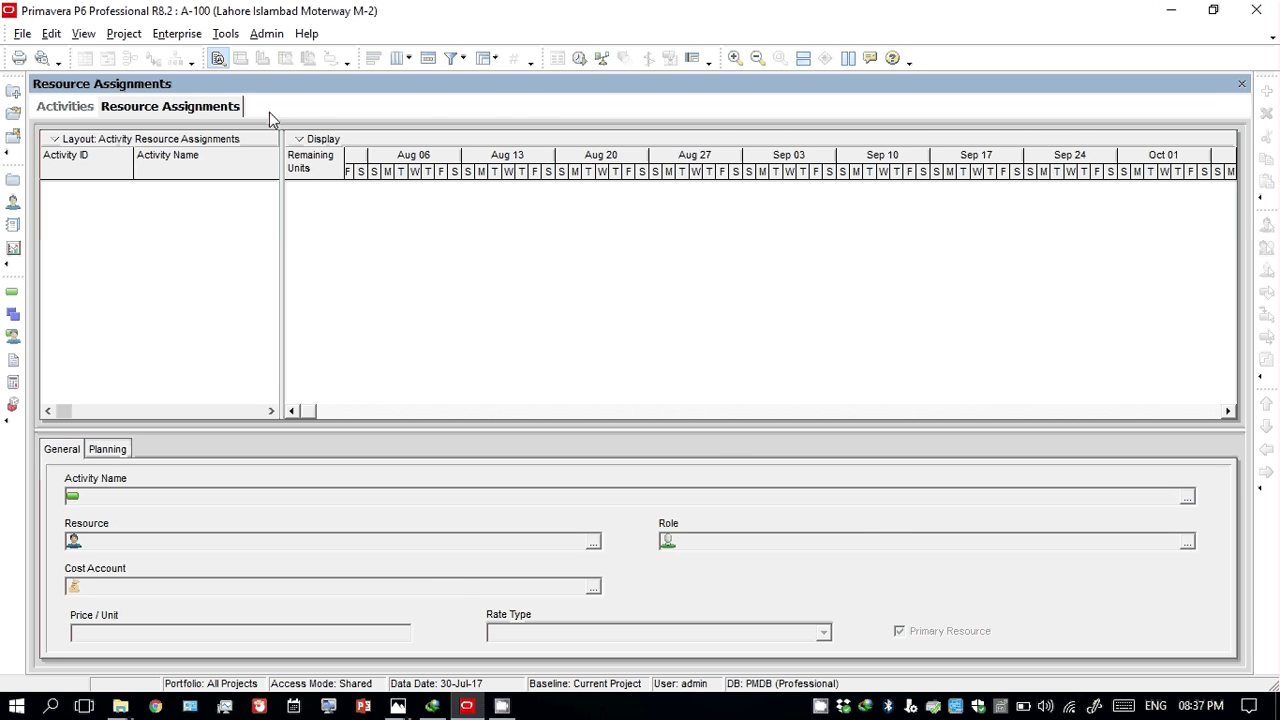
{"action": "left_click", "coordinate": [1241, 84]}
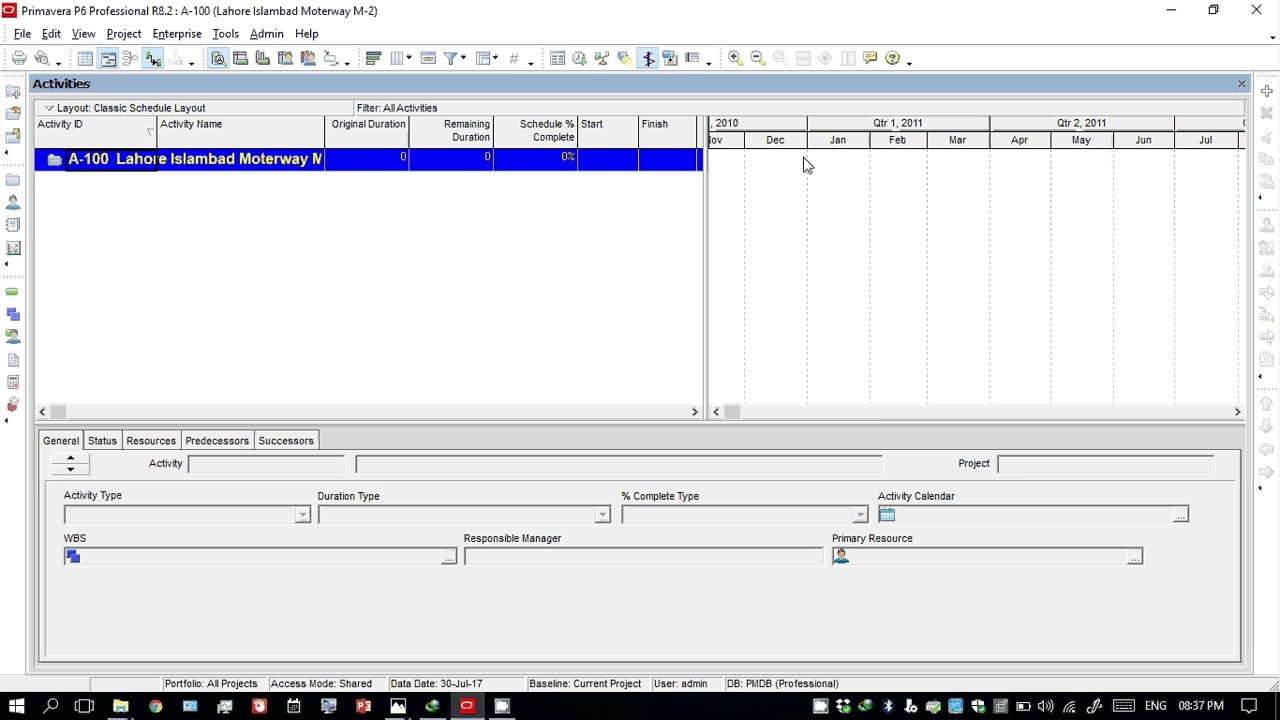
Add a new activity with the ID A1000 and name it "Project Assignning Date"
{"action": "left_click", "coordinate": [1265, 93]}
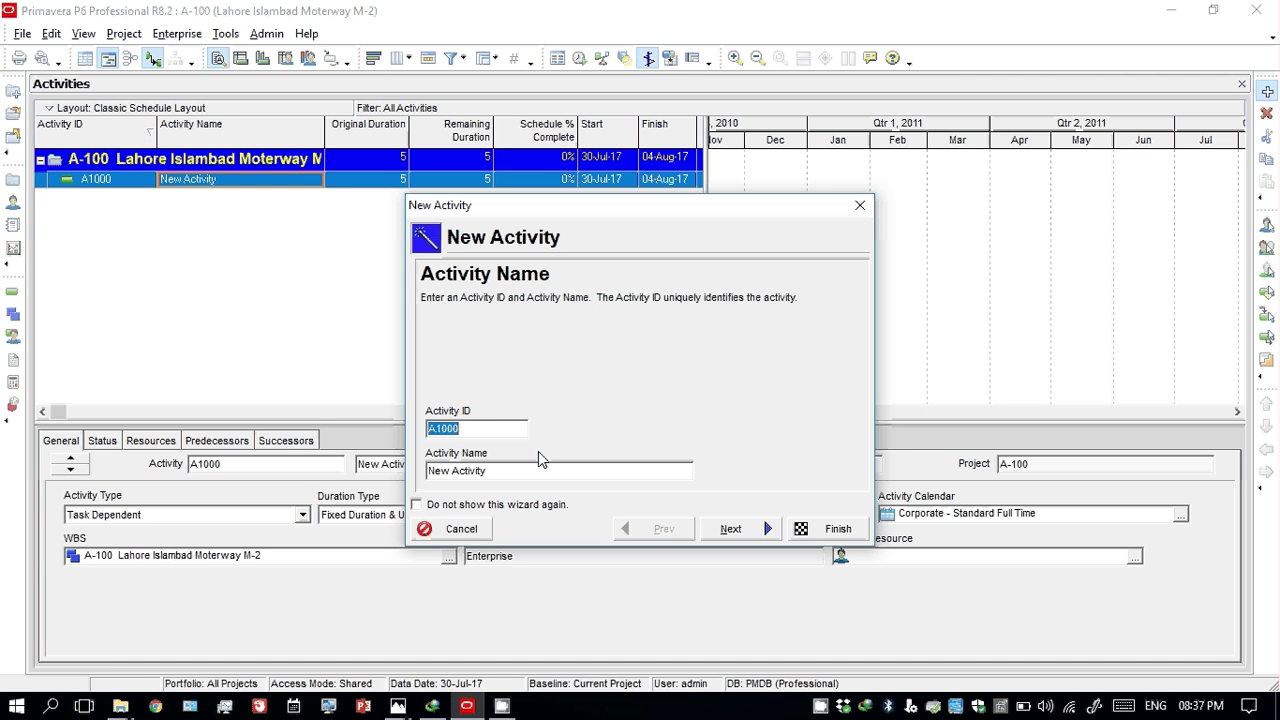
{"action": "left_click", "coordinate": [467, 428]}
{"action": "key", "text": "Tab"}
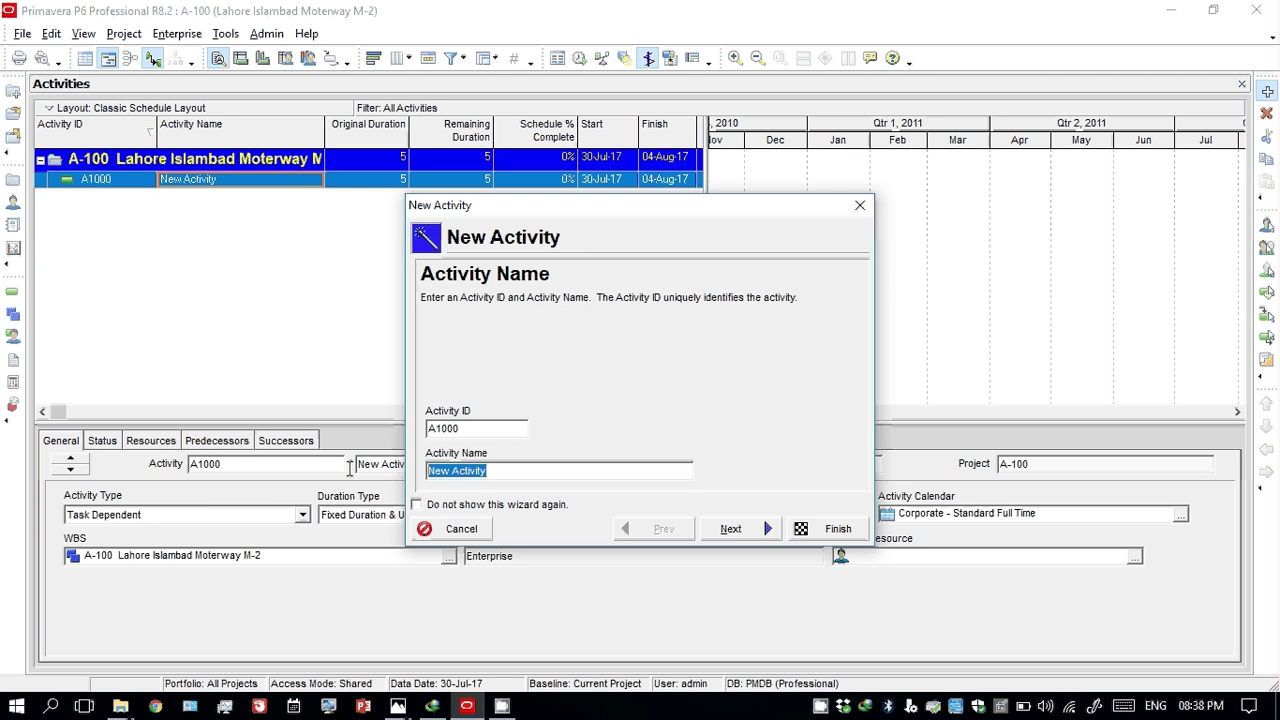
{"action": "type", "text": "Project Assign"}
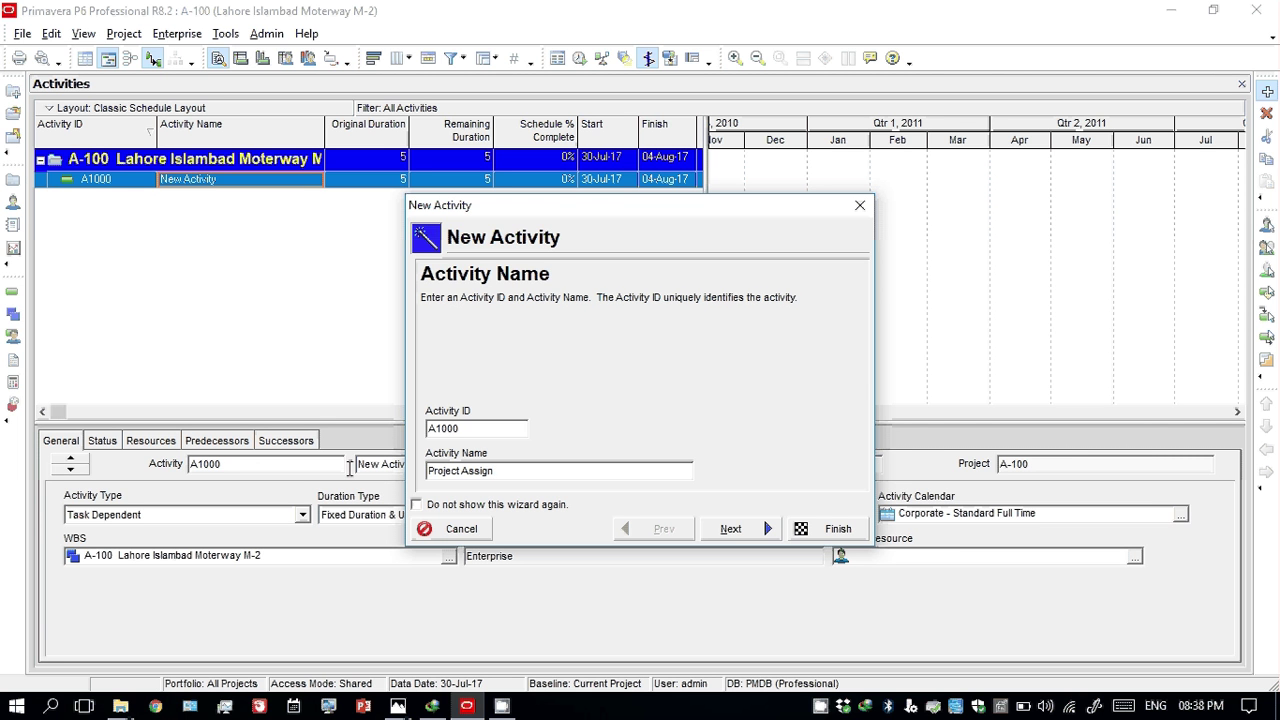
{"action": "type", "text": "ning Date"}
{"action": "left_click", "coordinate": [769, 537]}
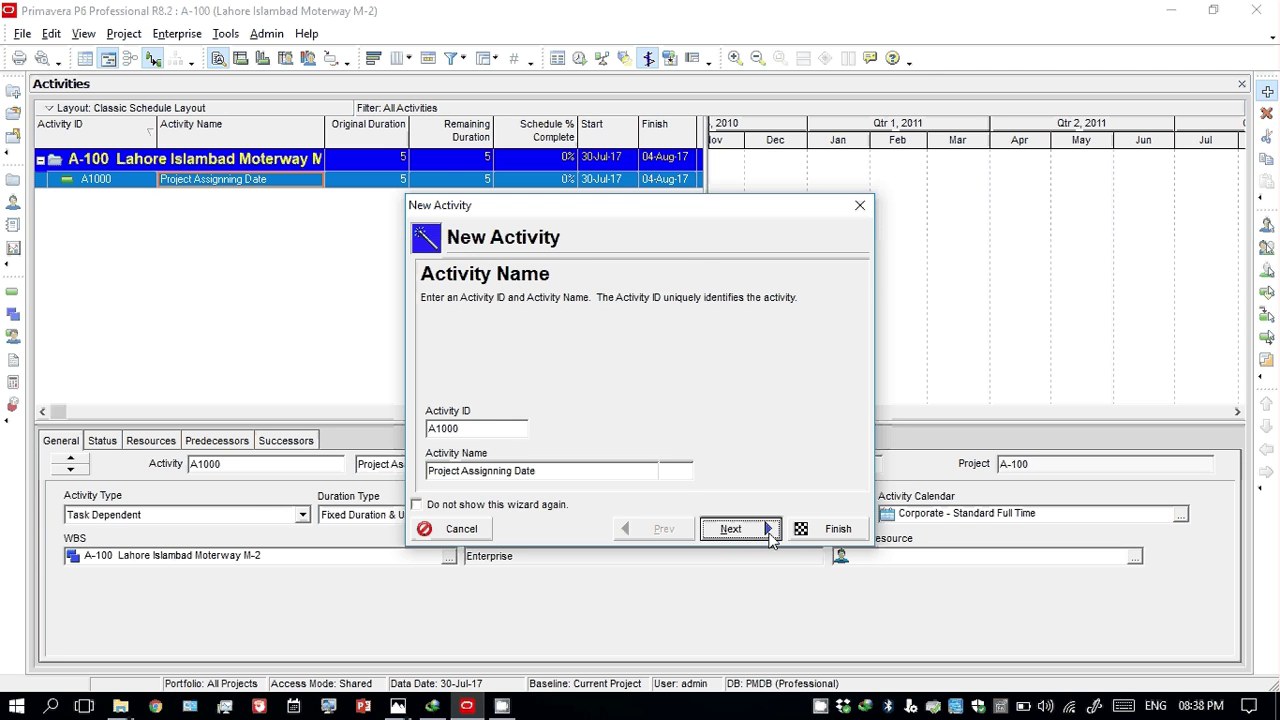
Finish the new activity wizard with the default settings, keeping Fixed Duration & Units, no relationships and no further details
{"action": "left_click", "coordinate": [769, 537]}
{"action": "left_click", "coordinate": [769, 537]}
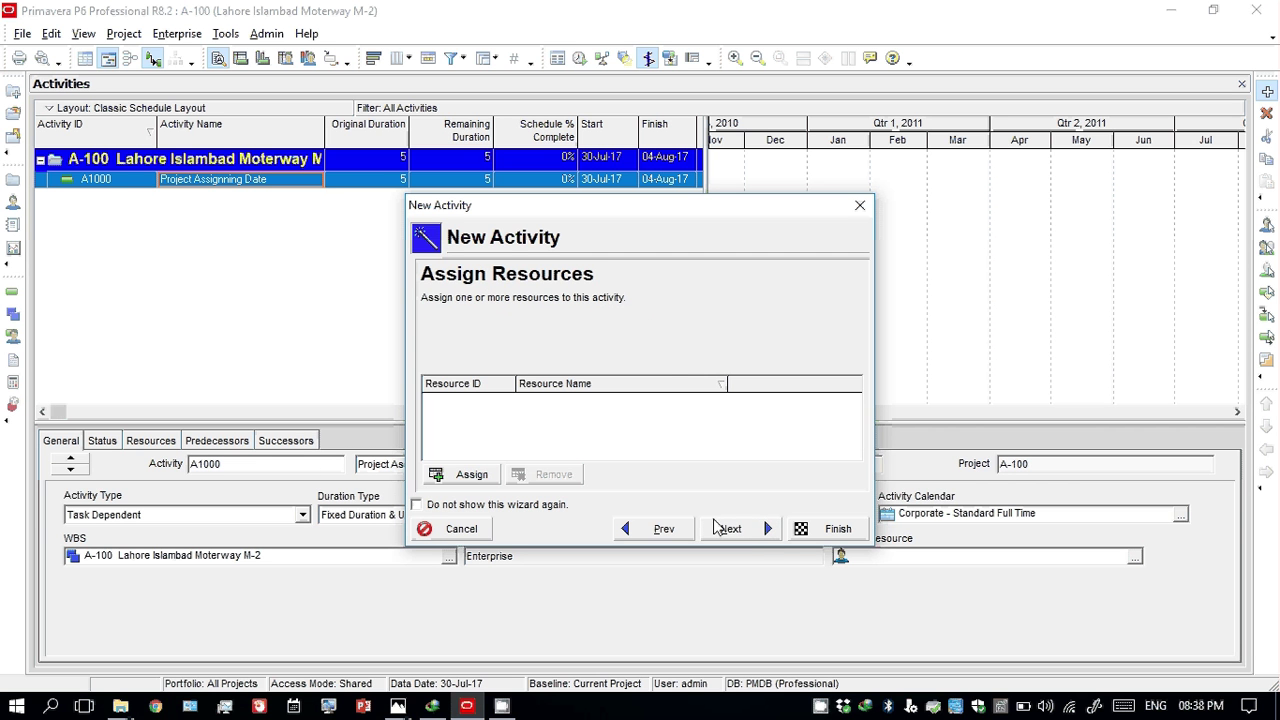
{"action": "left_click", "coordinate": [757, 531]}
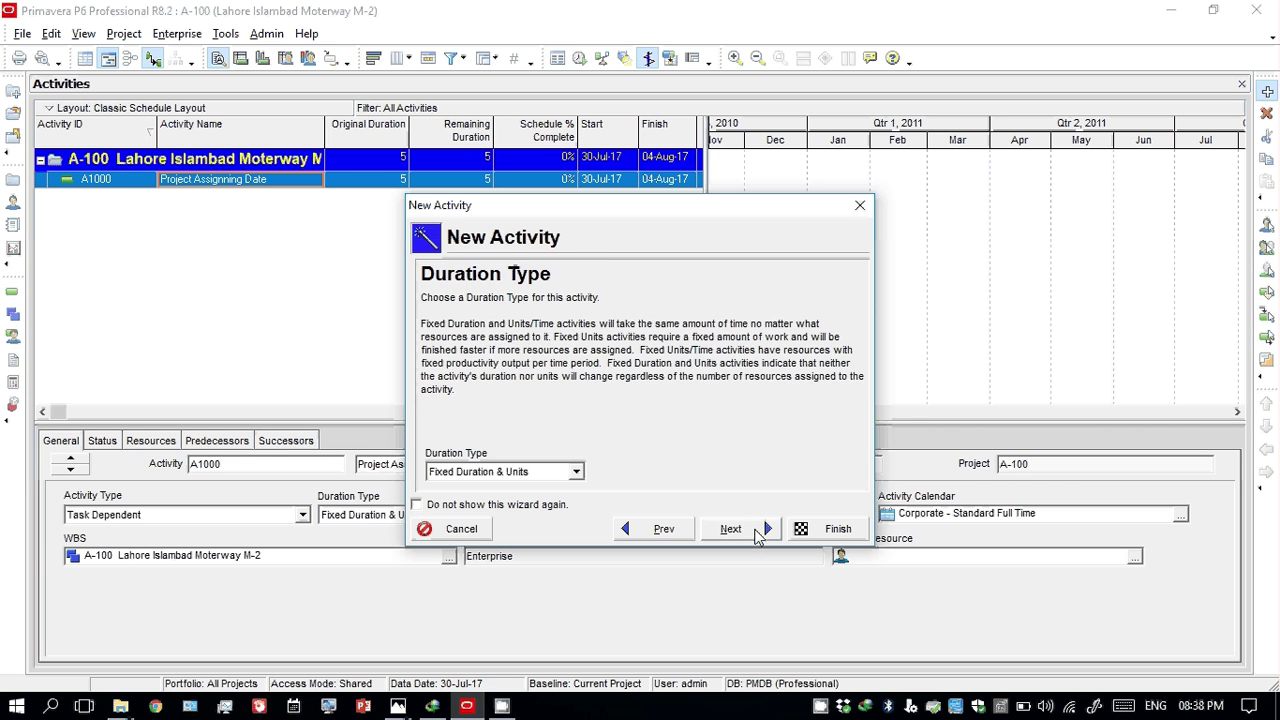
{"action": "left_click", "coordinate": [567, 472]}
{"action": "left_click", "coordinate": [567, 472]}
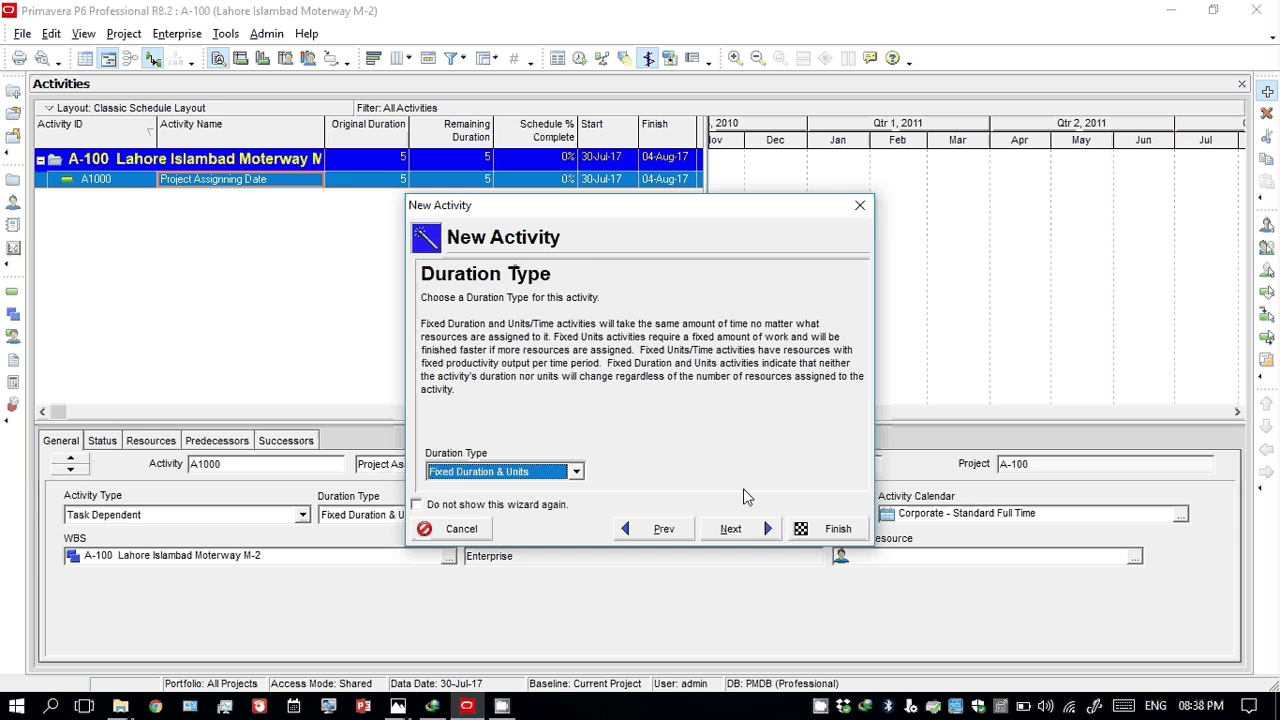
{"action": "left_click", "coordinate": [757, 529]}
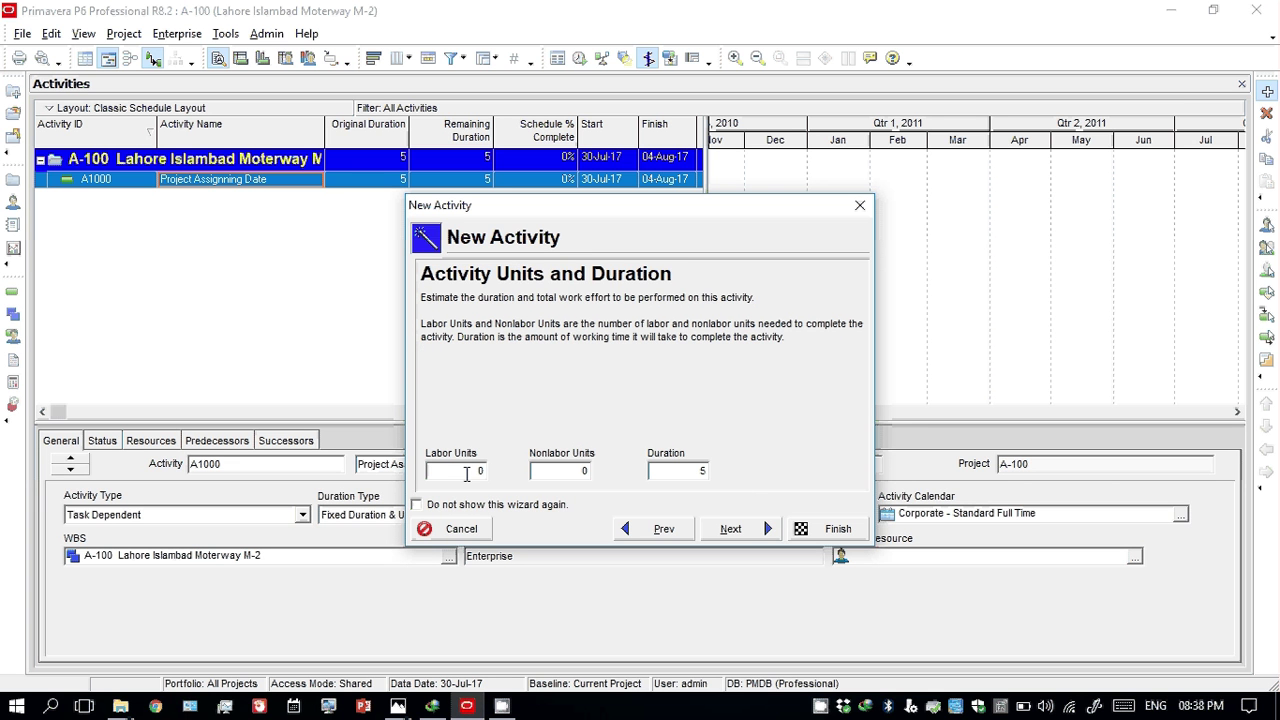
{"action": "left_click", "coordinate": [752, 531]}
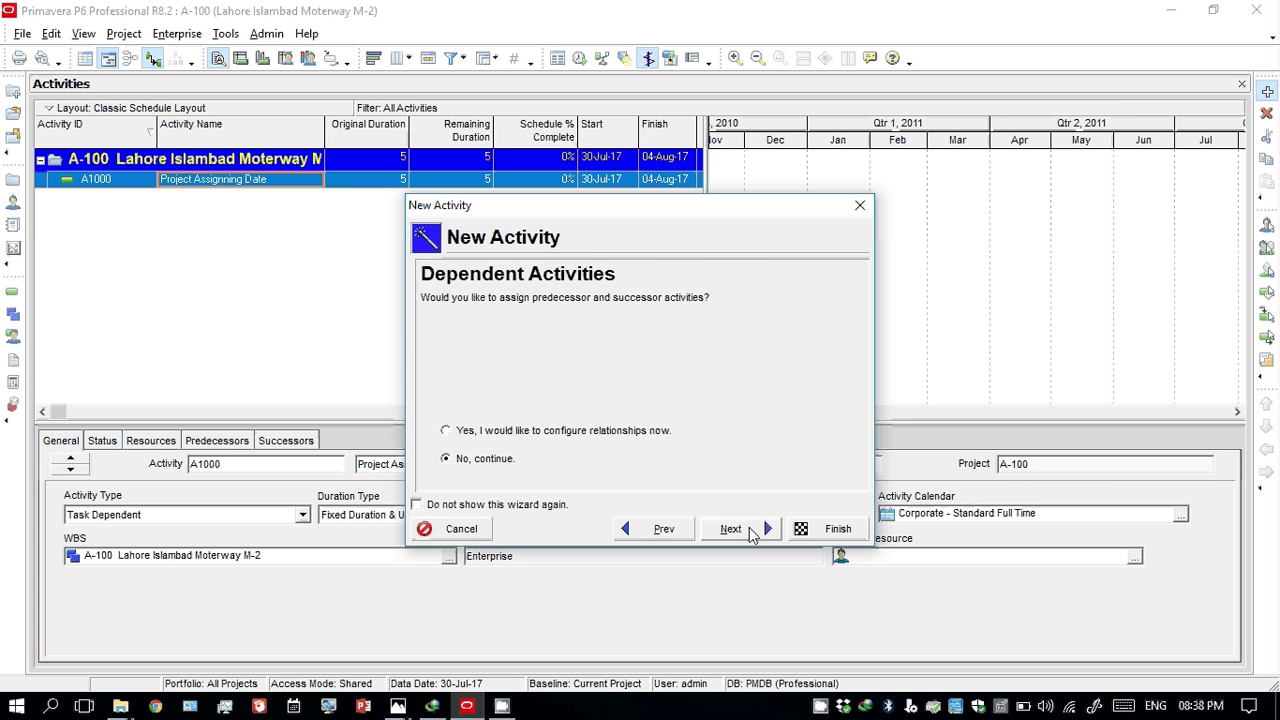
{"action": "left_click", "coordinate": [752, 531]}
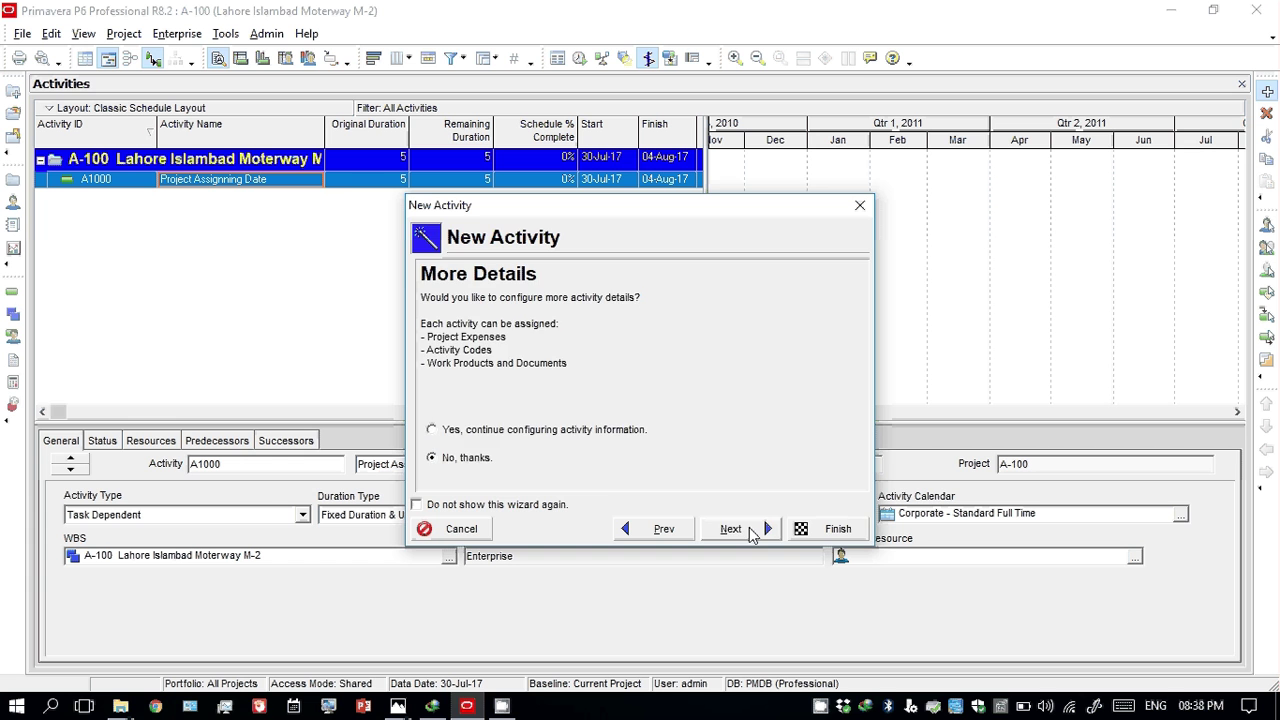
{"action": "left_click", "coordinate": [752, 531]}
{"action": "left_click", "coordinate": [810, 532]}
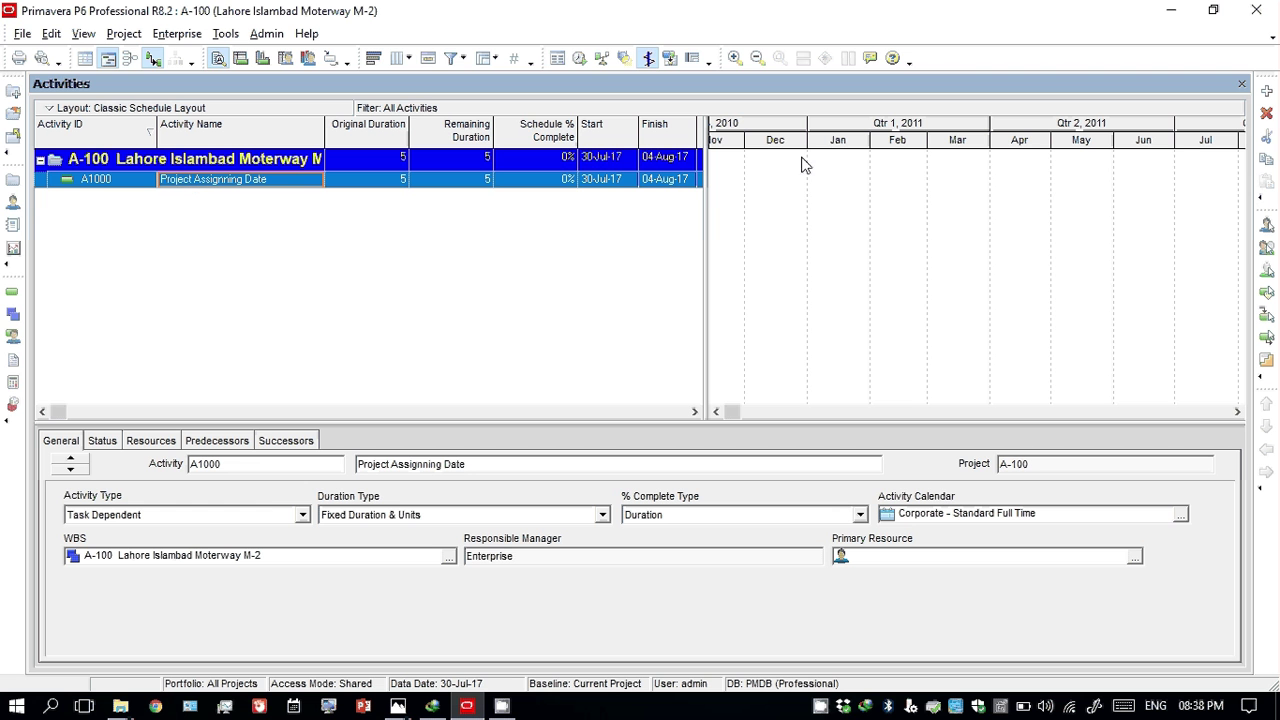
Delete activity A1000, "Project Assignning Date", from the project
{"action": "left_click", "coordinate": [1266, 116]}
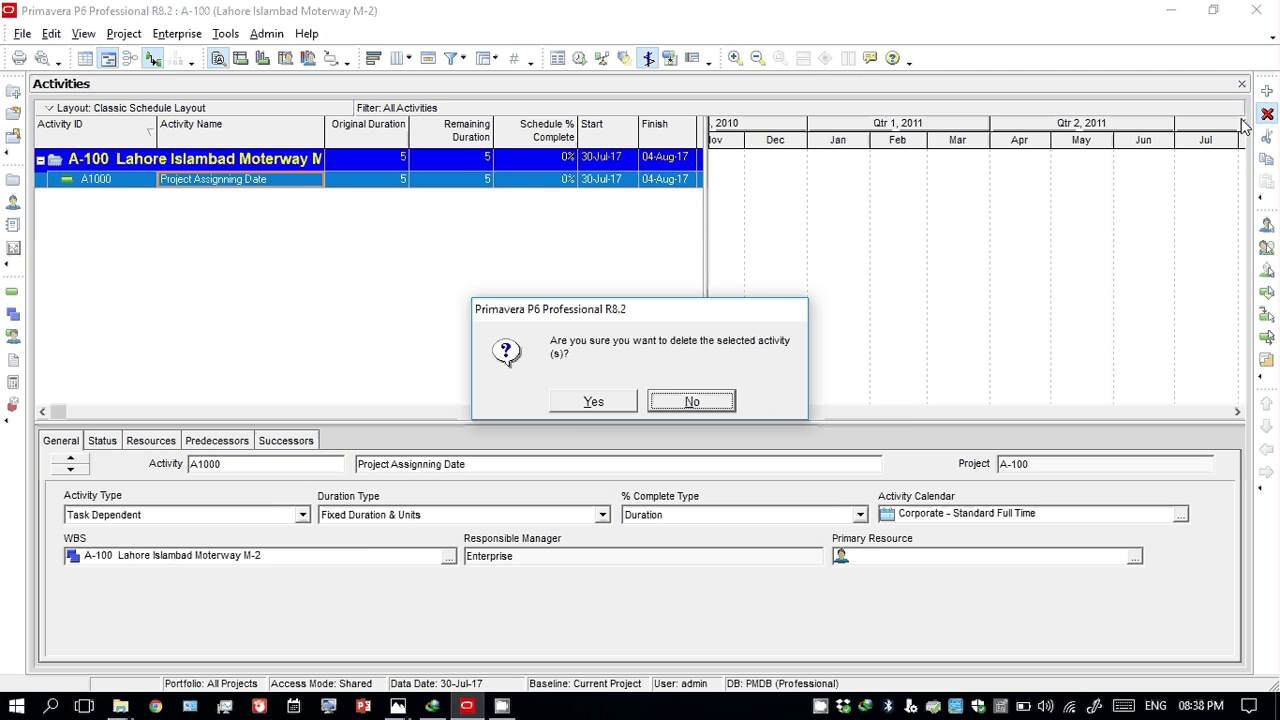
{"action": "left_click", "coordinate": [593, 402]}
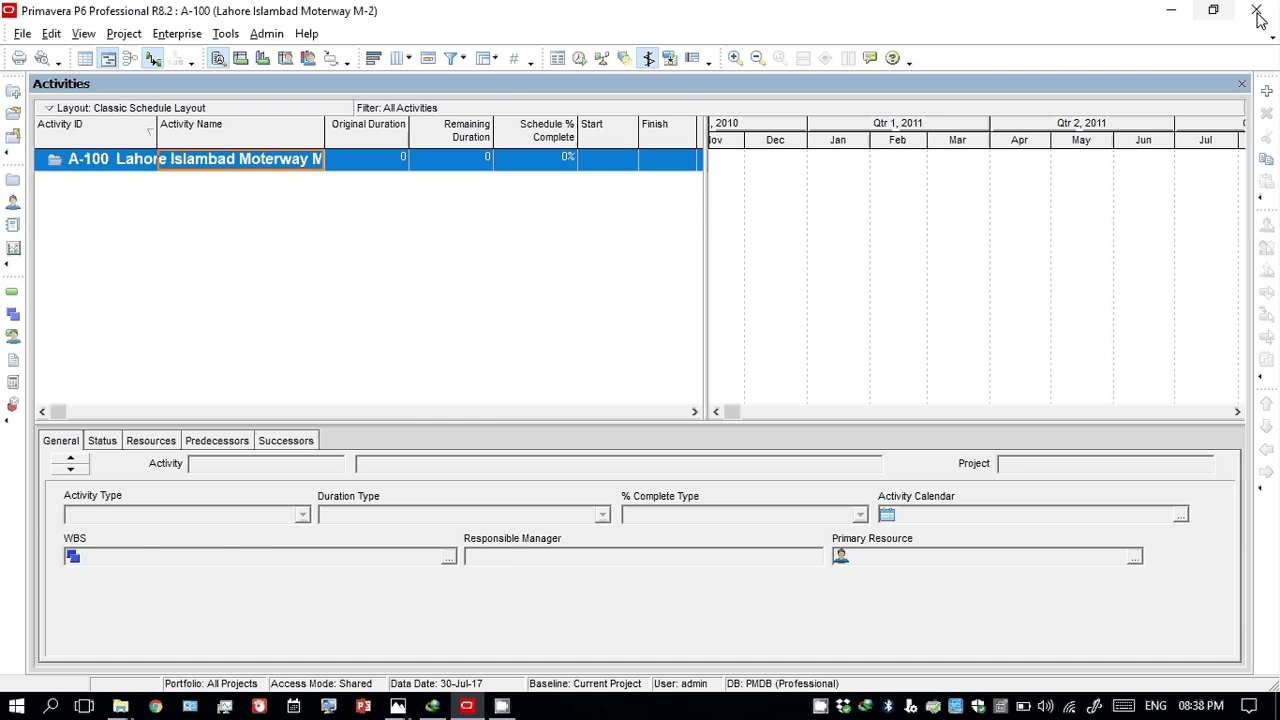
Add activity A1000 named "Project Assignning Date" with the default wizard settings, and narrow the Activity Name and Original Duration columns
{"action": "left_click", "coordinate": [1266, 91]}
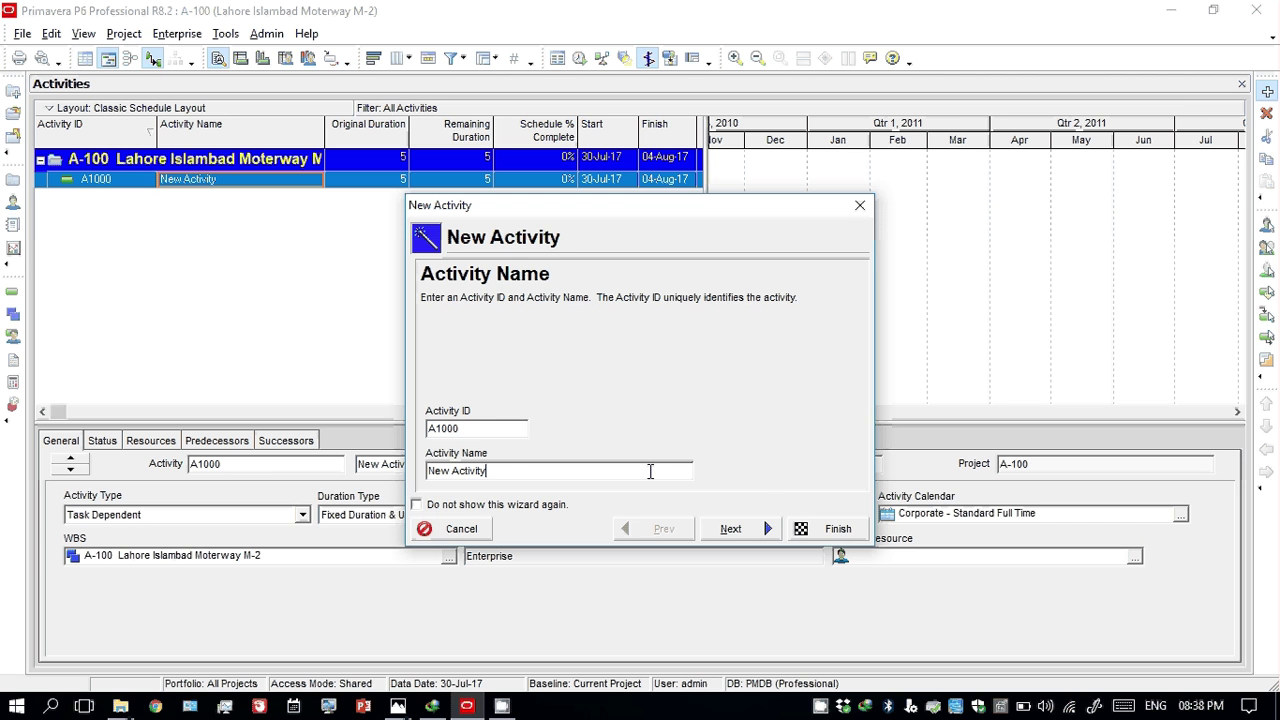
{"action": "left_click_drag", "start_coordinate": [504, 473], "coordinate": [260, 484]}
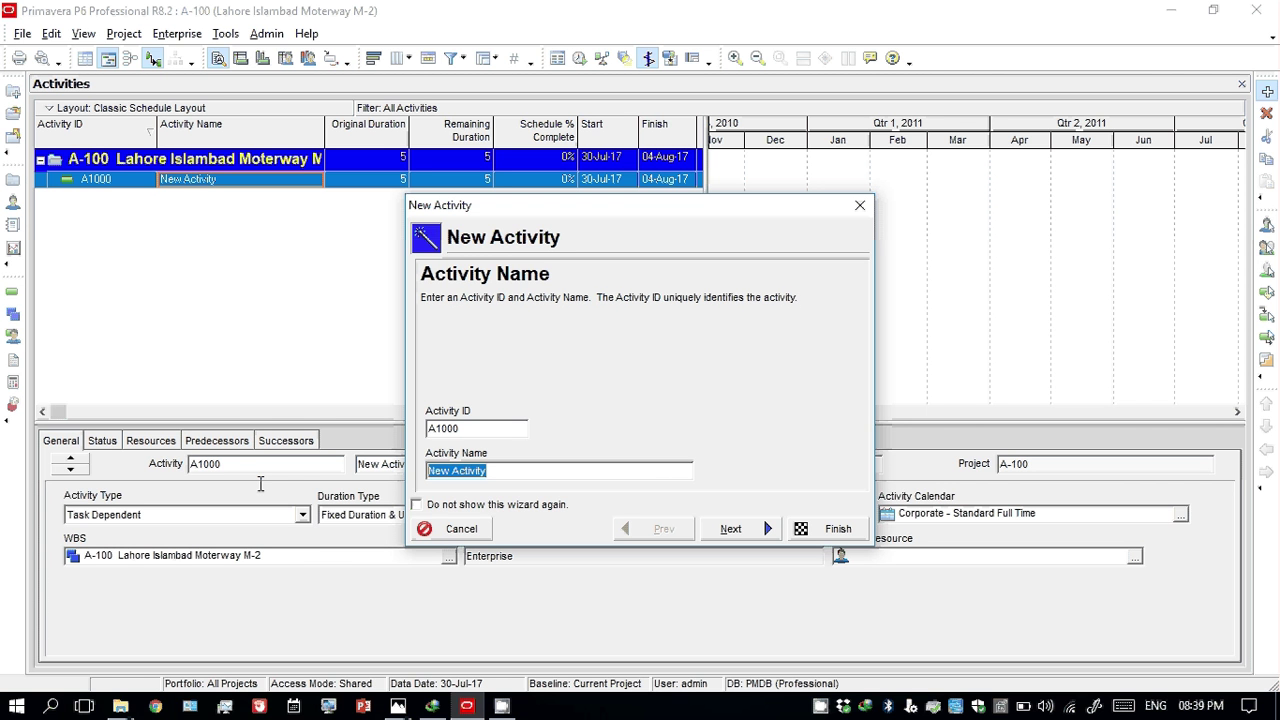
{"action": "type", "text": "Project Assig"}
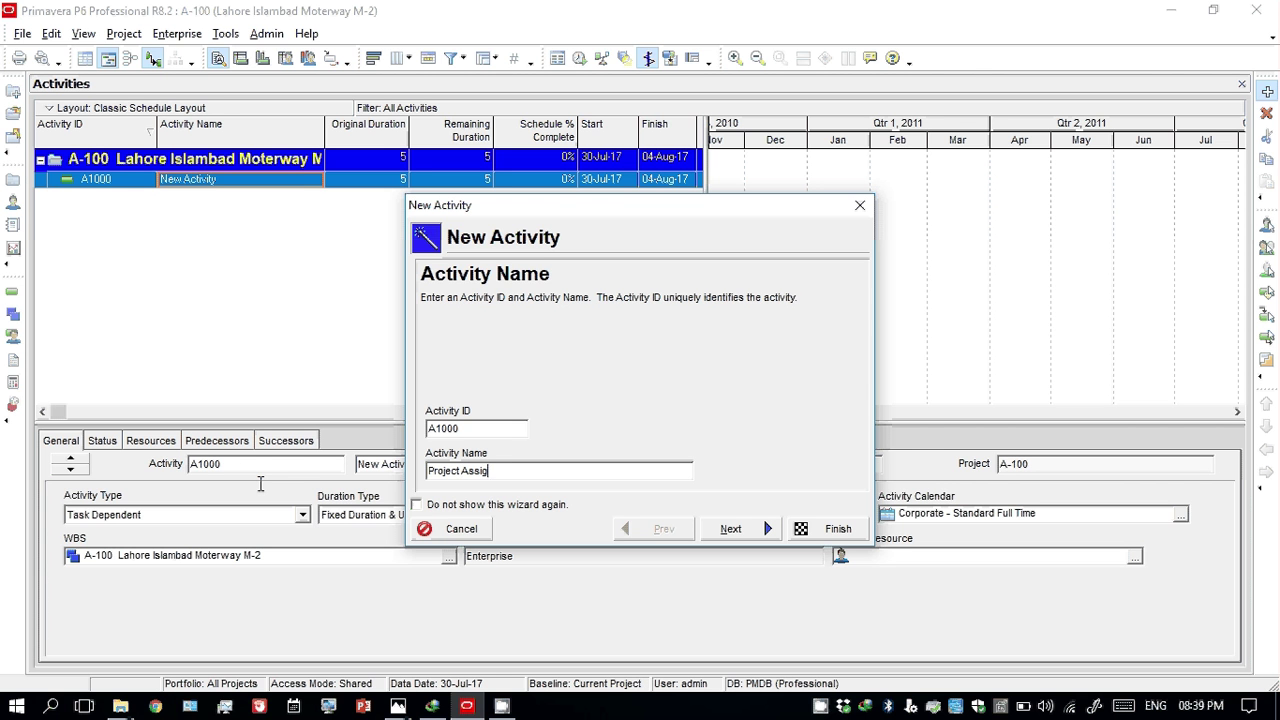
{"action": "type", "text": "nming Date"}
{"action": "left_click", "coordinate": [801, 533]}
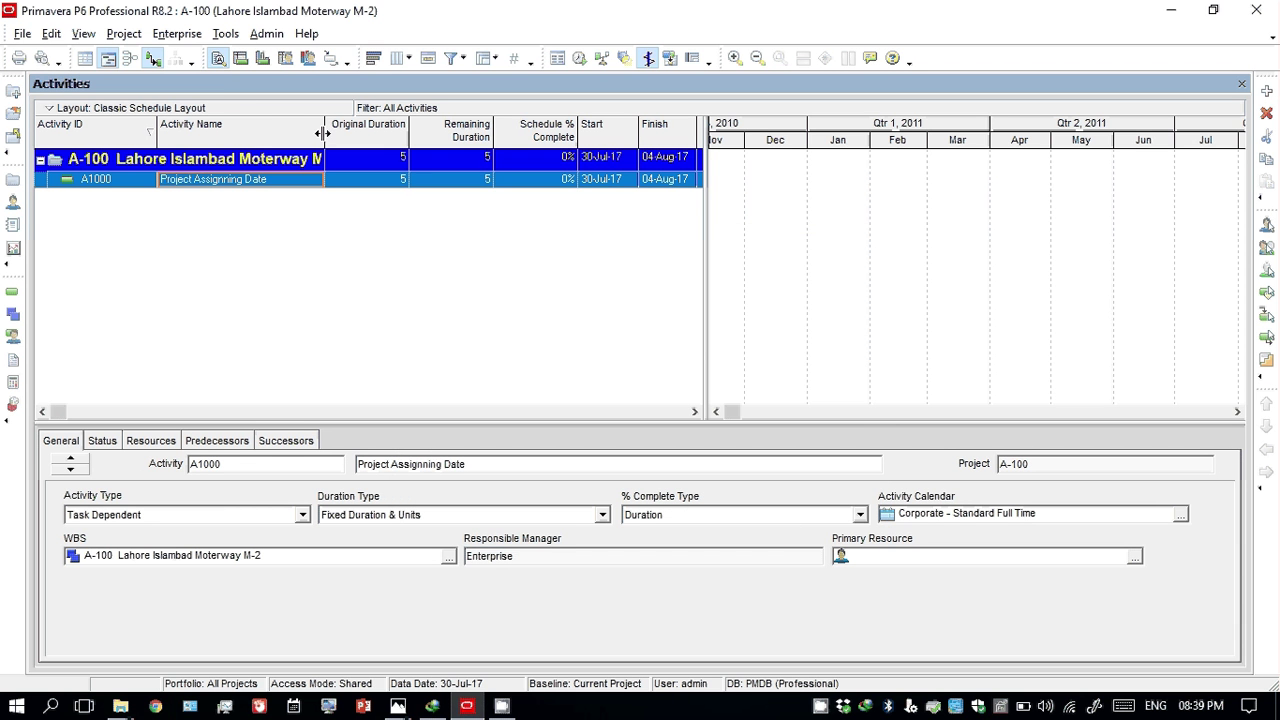
{"action": "left_click_drag", "start_coordinate": [322, 133], "coordinate": [277, 133]}
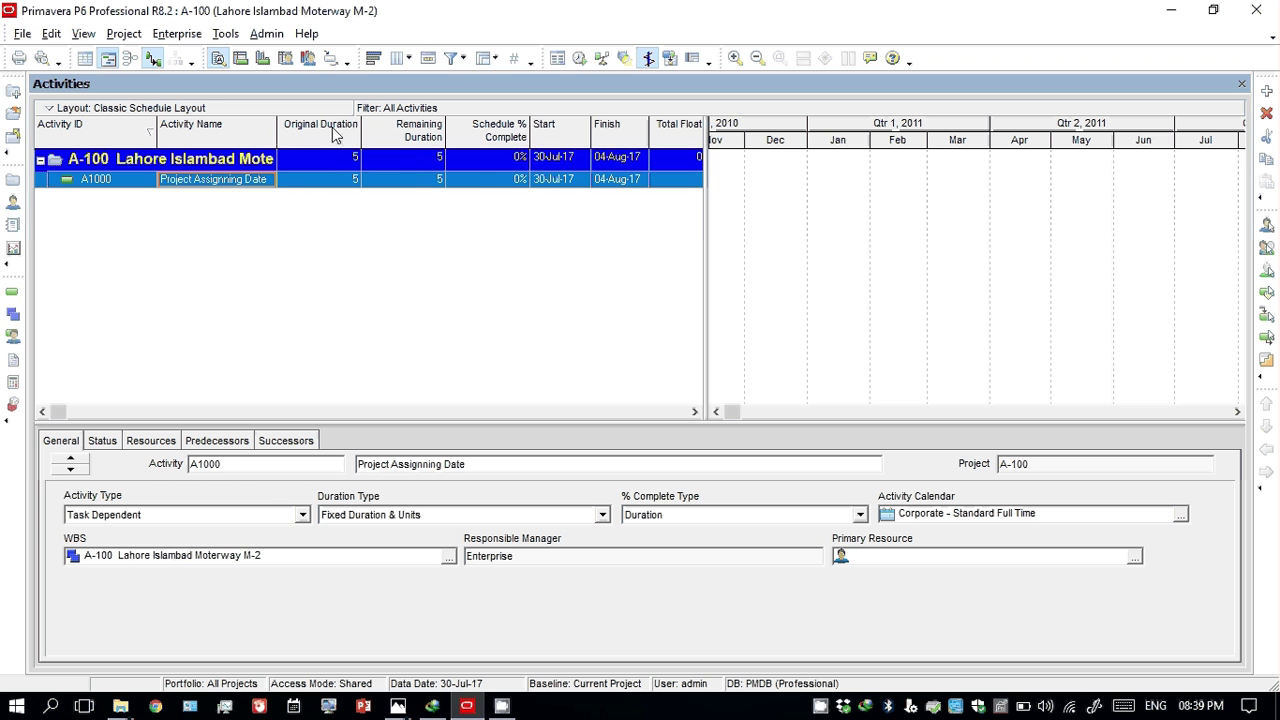
{"action": "left_click_drag", "start_coordinate": [367, 133], "coordinate": [335, 133]}
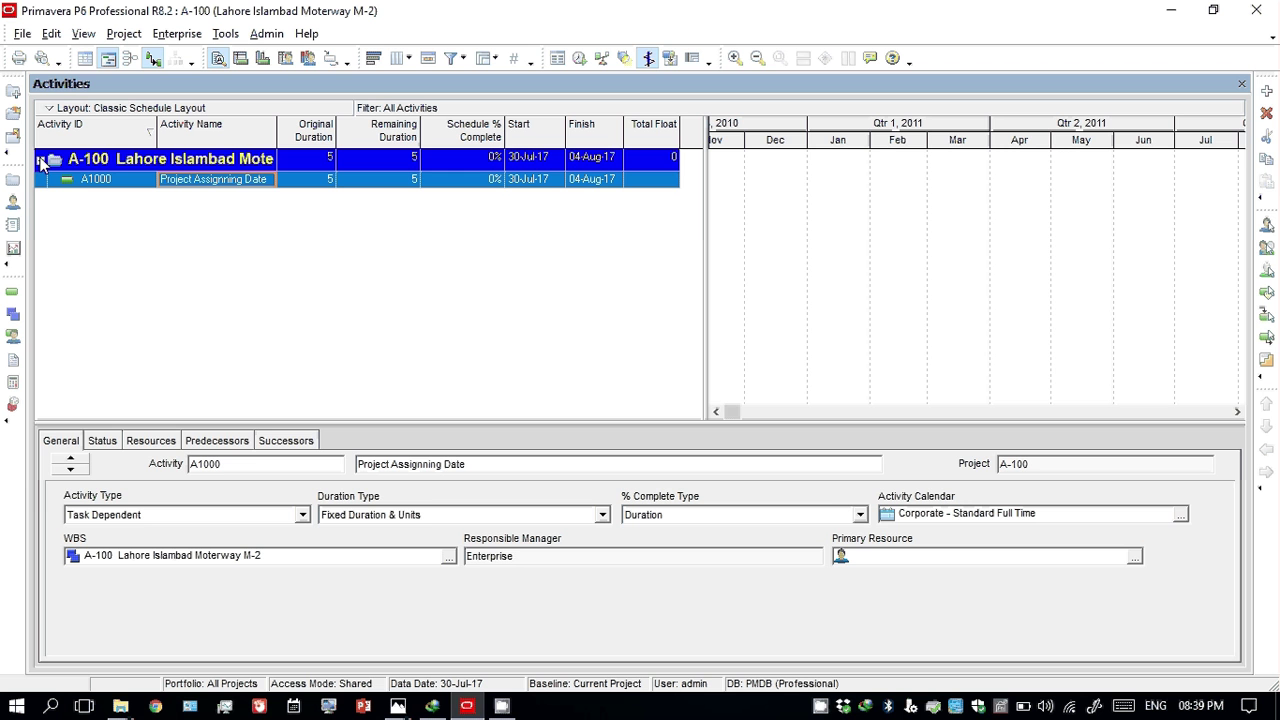
Open the WBS view and add a new WBS element under project A-100
{"action": "left_click", "coordinate": [15, 318]}
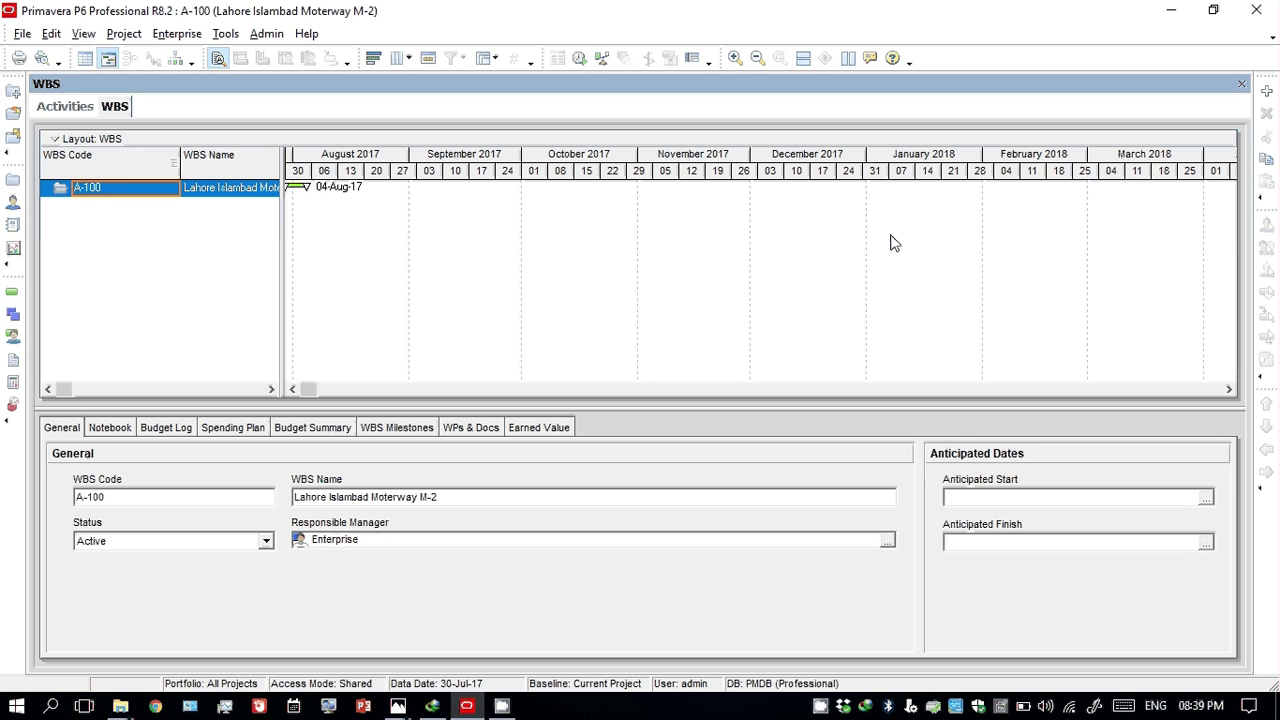
{"action": "left_click", "coordinate": [1267, 92]}
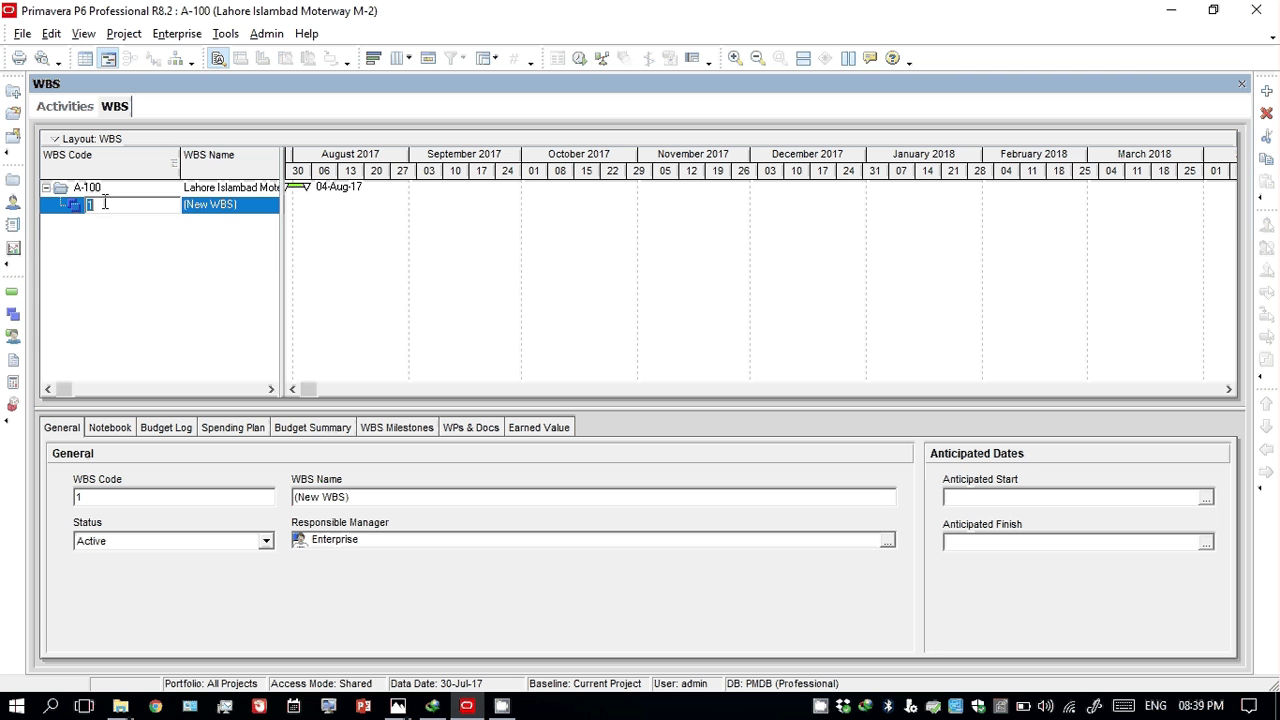
{"action": "left_click", "coordinate": [212, 210]}
{"action": "left_click", "coordinate": [212, 210]}
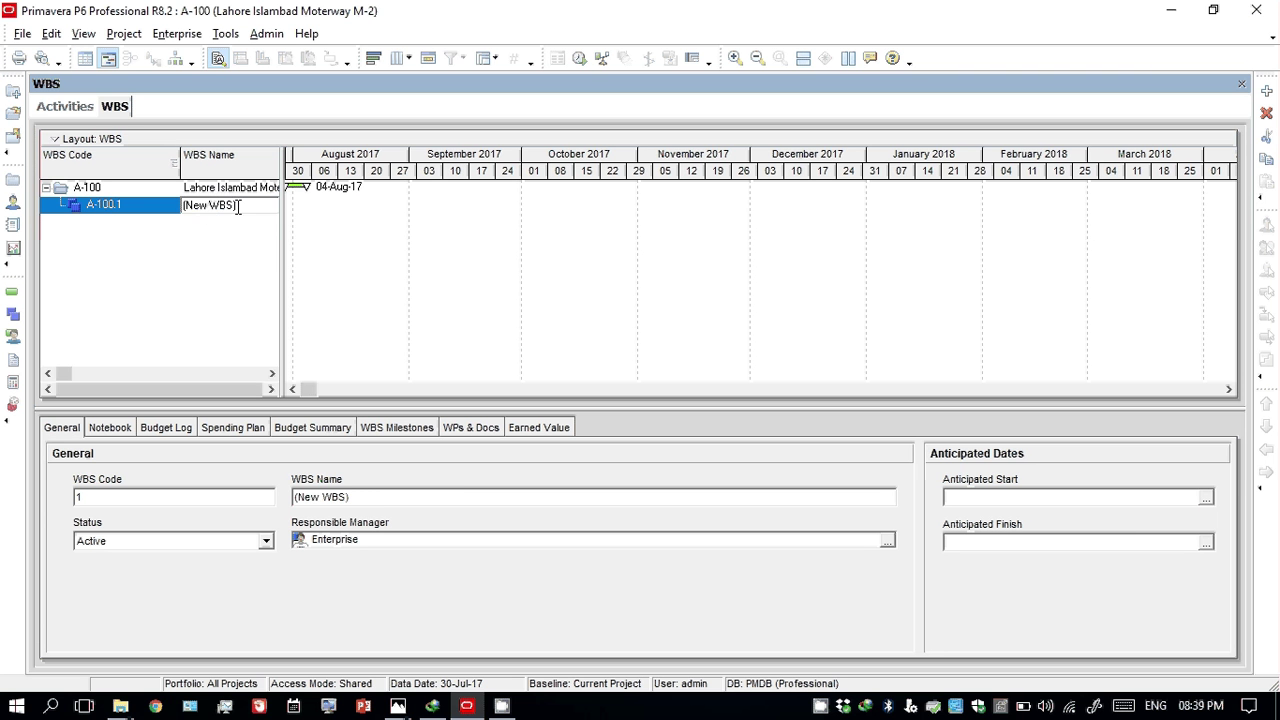
Change the project's top-level WBS code to 1
{"action": "left_click", "coordinate": [148, 190]}
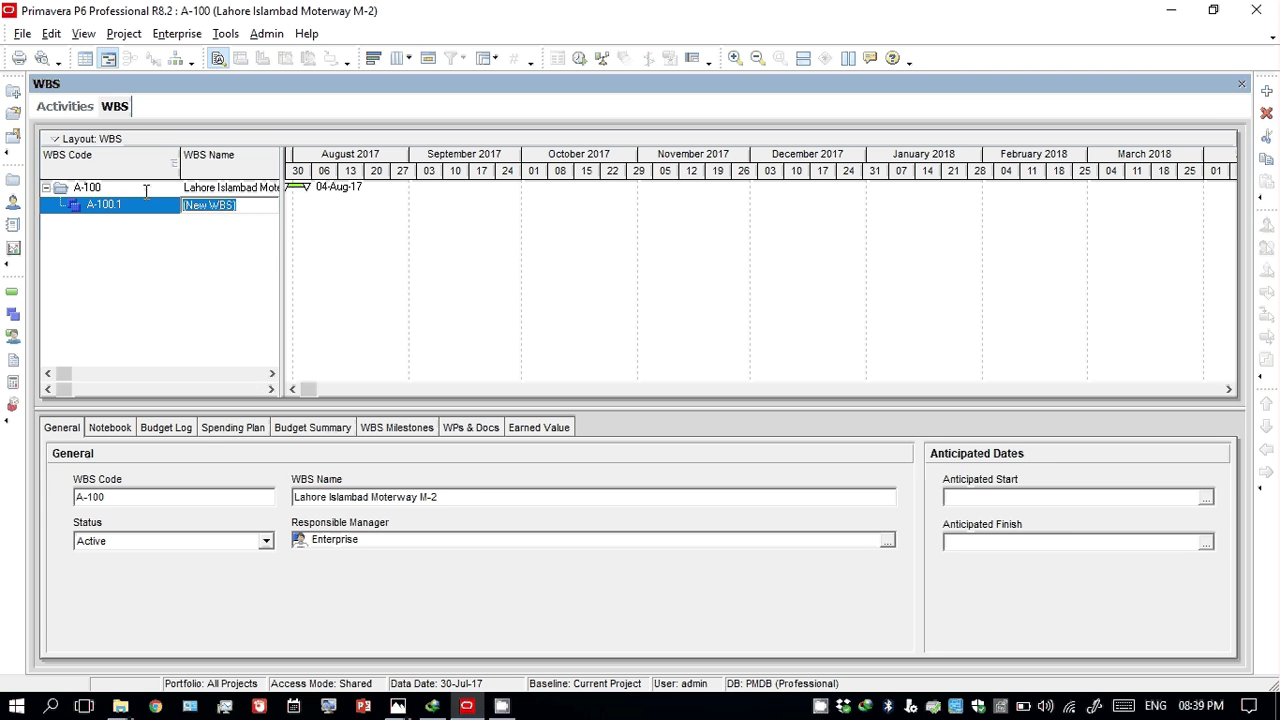
{"action": "type", "text": "1"}
{"action": "key", "text": "Return"}
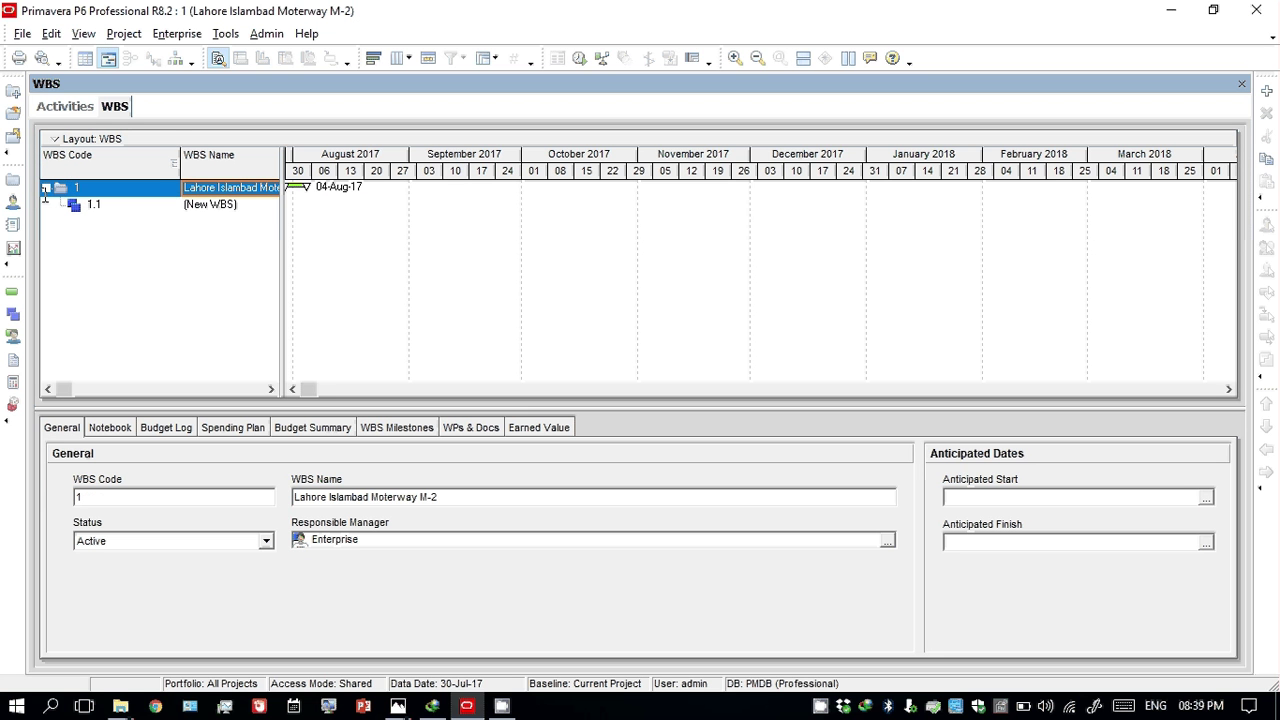
Name the new WBS element 1.1 "Start Up" and widen the WBS table to show the full WBS Name column
{"action": "left_click", "coordinate": [105, 208]}
{"action": "double_click", "coordinate": [205, 213]}
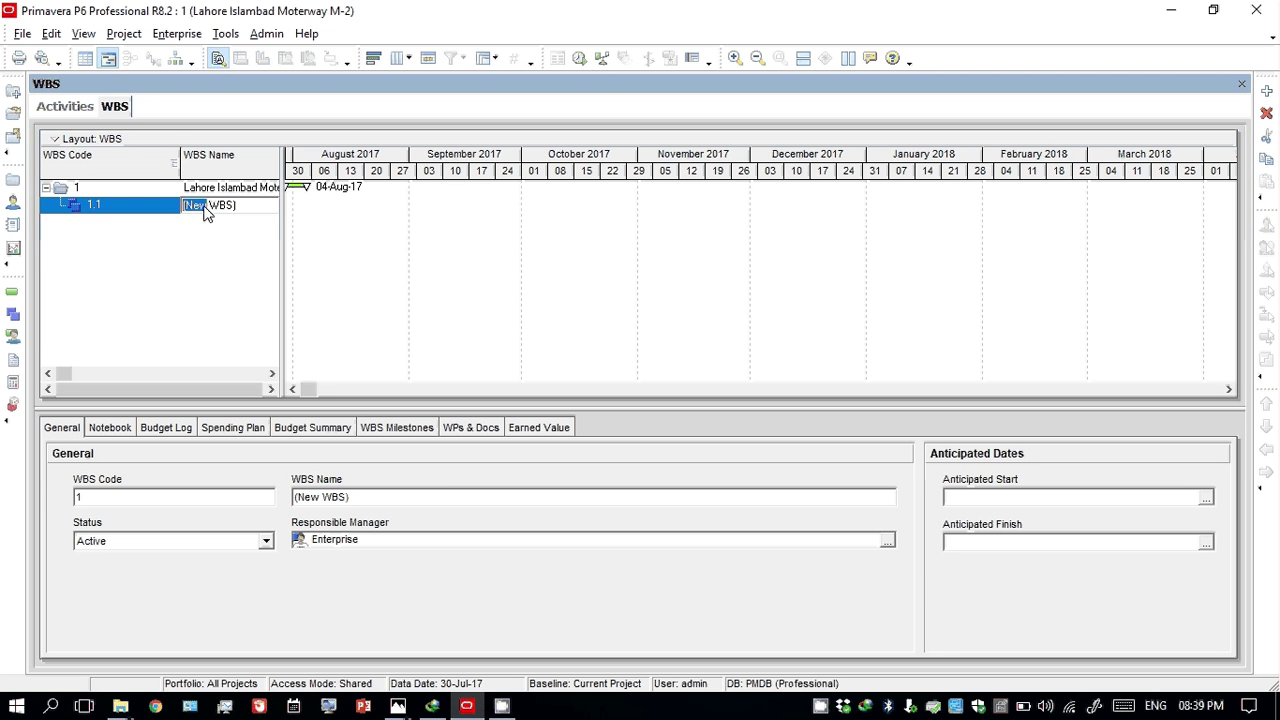
{"action": "left_click_drag", "start_coordinate": [283, 180], "coordinate": [441, 180]}
{"action": "left_click_drag", "start_coordinate": [258, 206], "coordinate": [35, 245]}
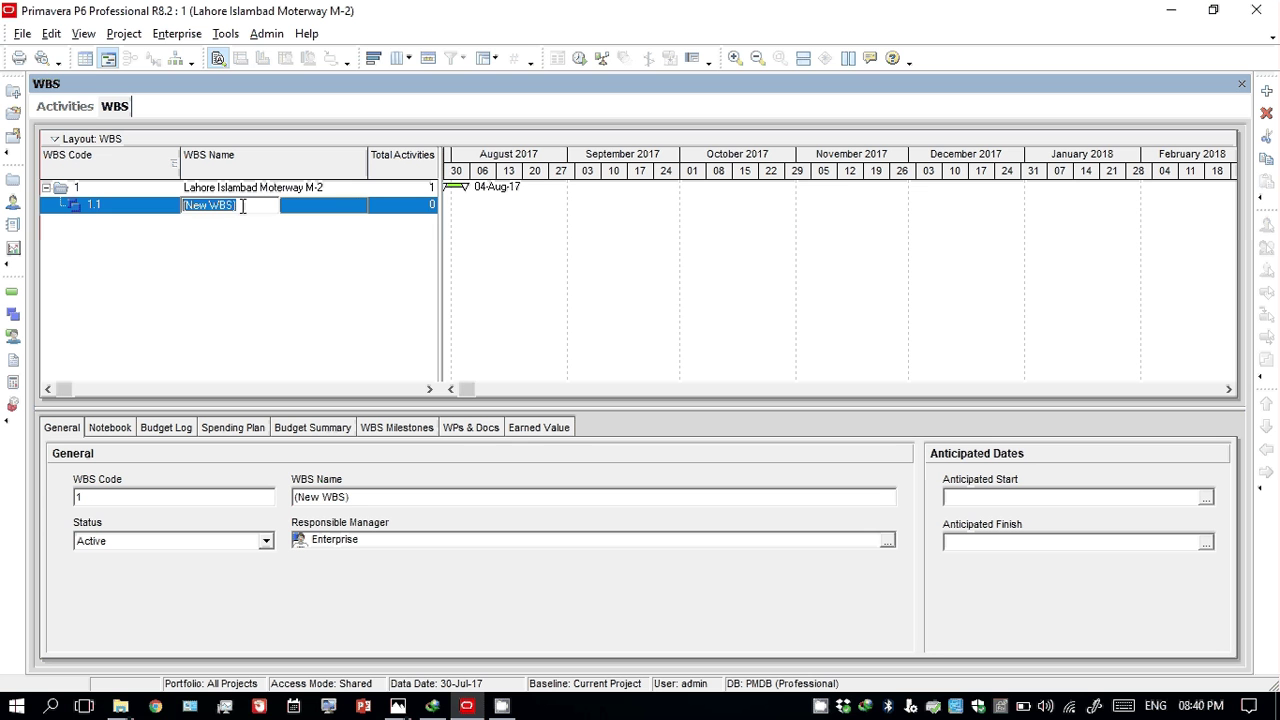
{"action": "type", "text": "Start Up"}
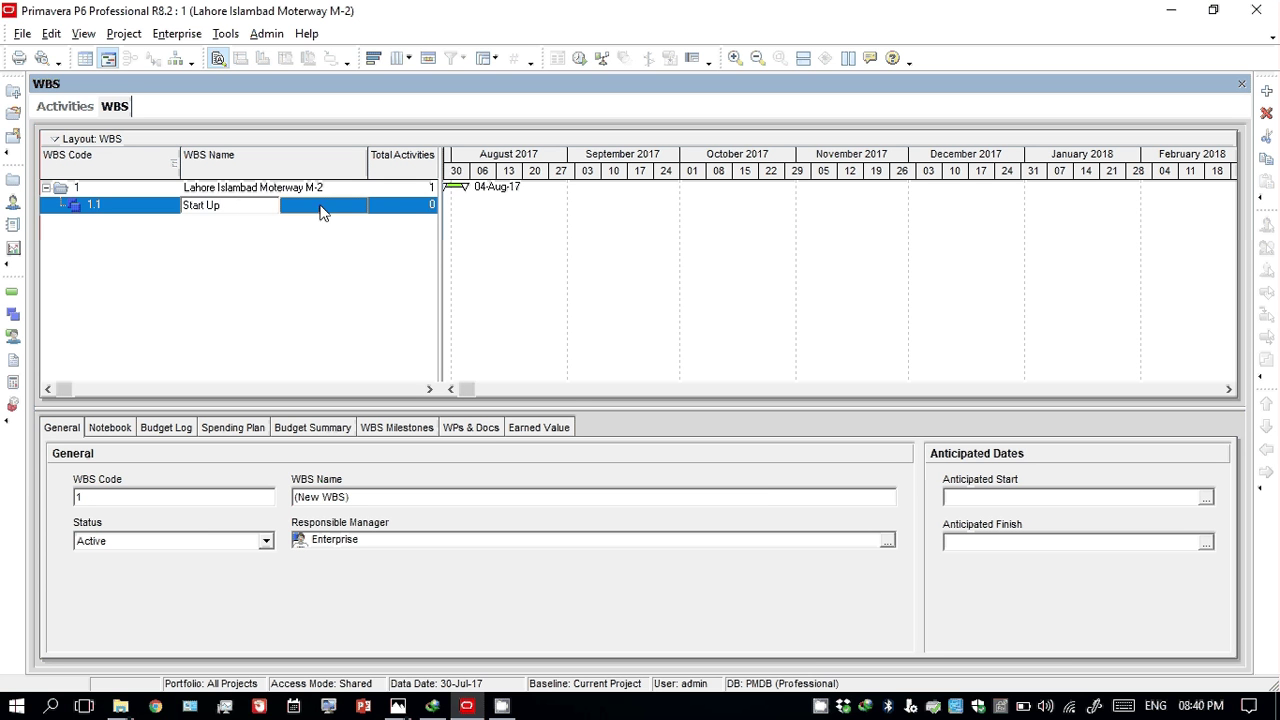
{"action": "left_click", "coordinate": [397, 216]}
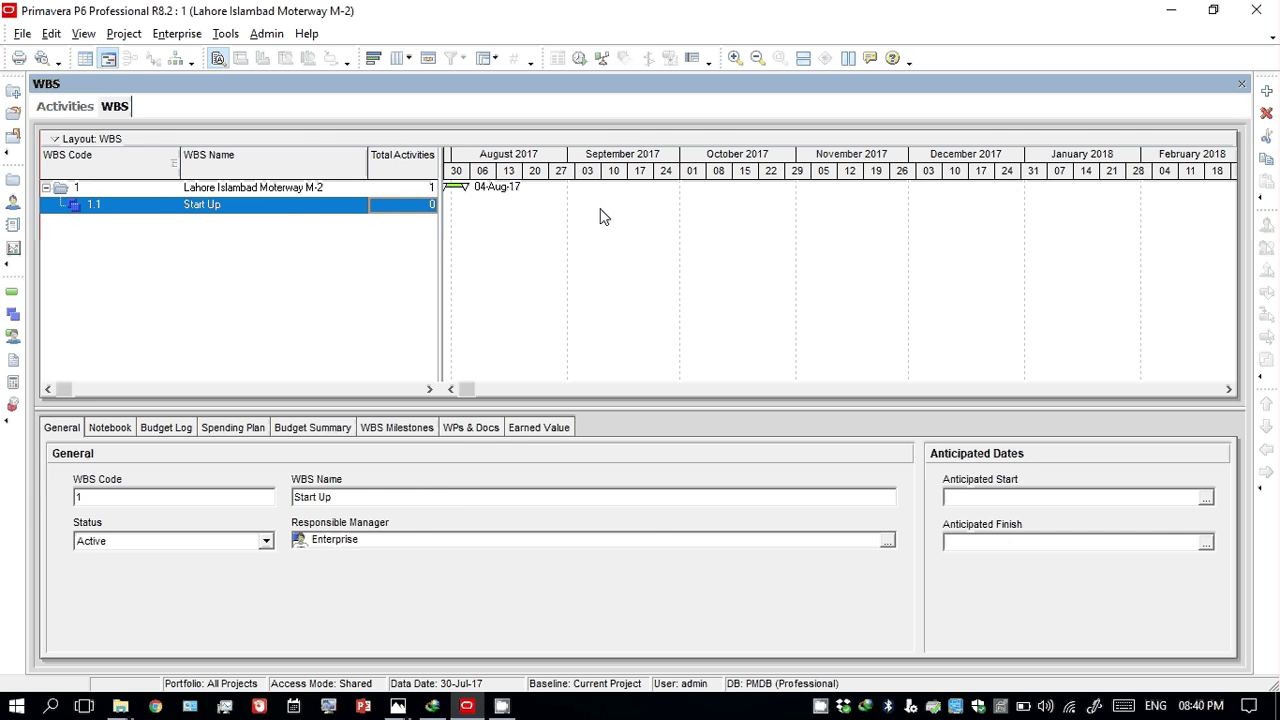
Return to the Activities view and examine how activity A1000 and the Start Up WBS element are arranged, comparing with the WBS view
{"action": "left_click", "coordinate": [65, 107]}
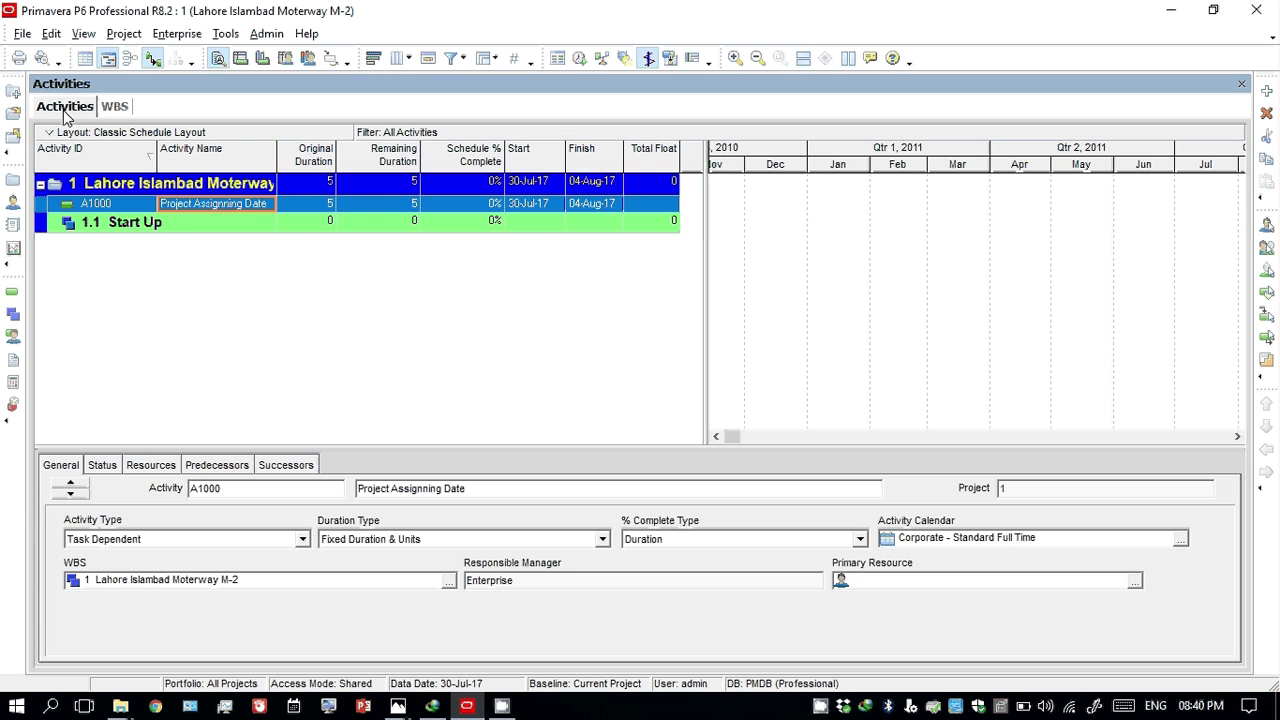
{"action": "left_click_drag", "start_coordinate": [195, 220], "coordinate": [196, 227]}
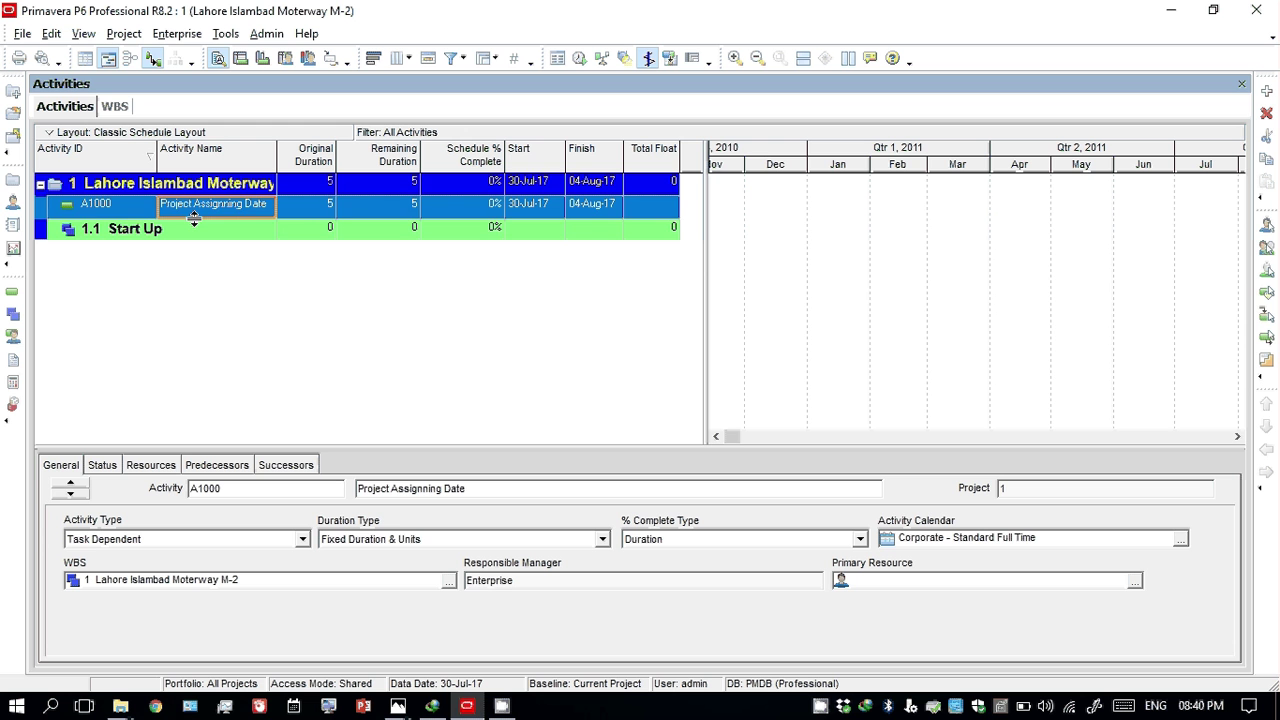
{"action": "left_click", "coordinate": [205, 237]}
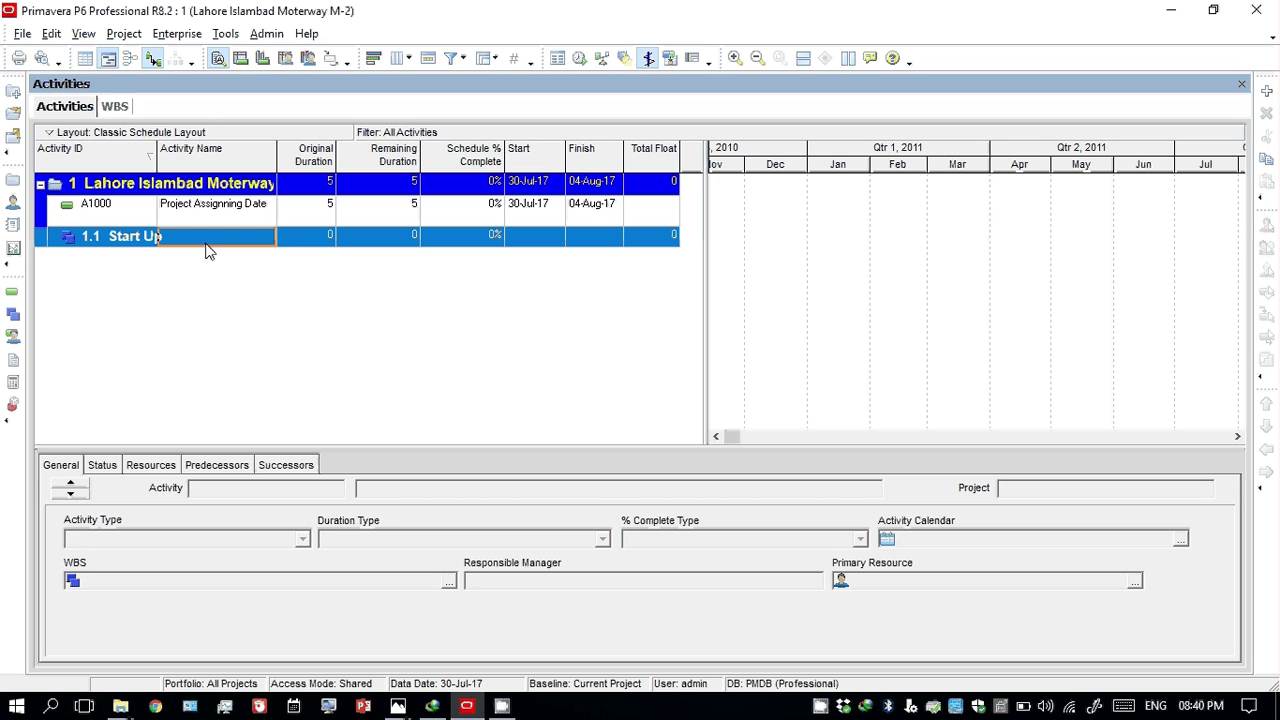
{"action": "left_click", "coordinate": [789, 248]}
{"action": "left_click", "coordinate": [670, 216]}
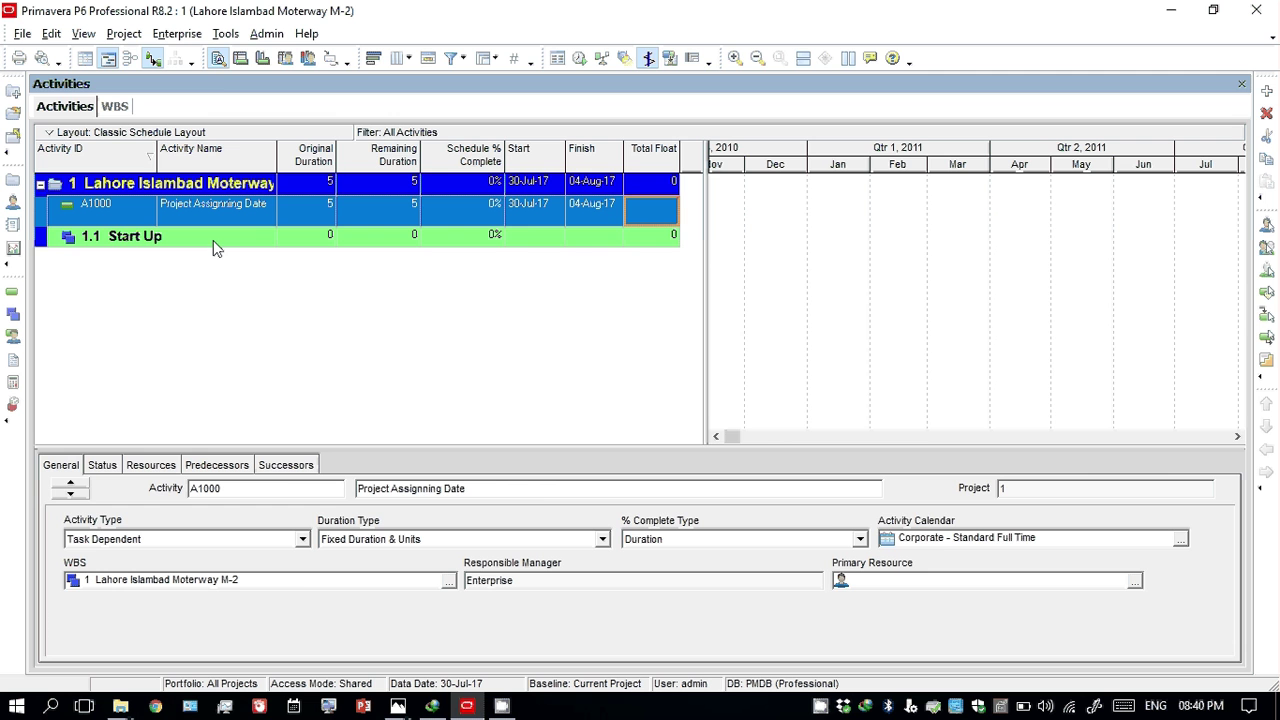
{"action": "left_click", "coordinate": [129, 107]}
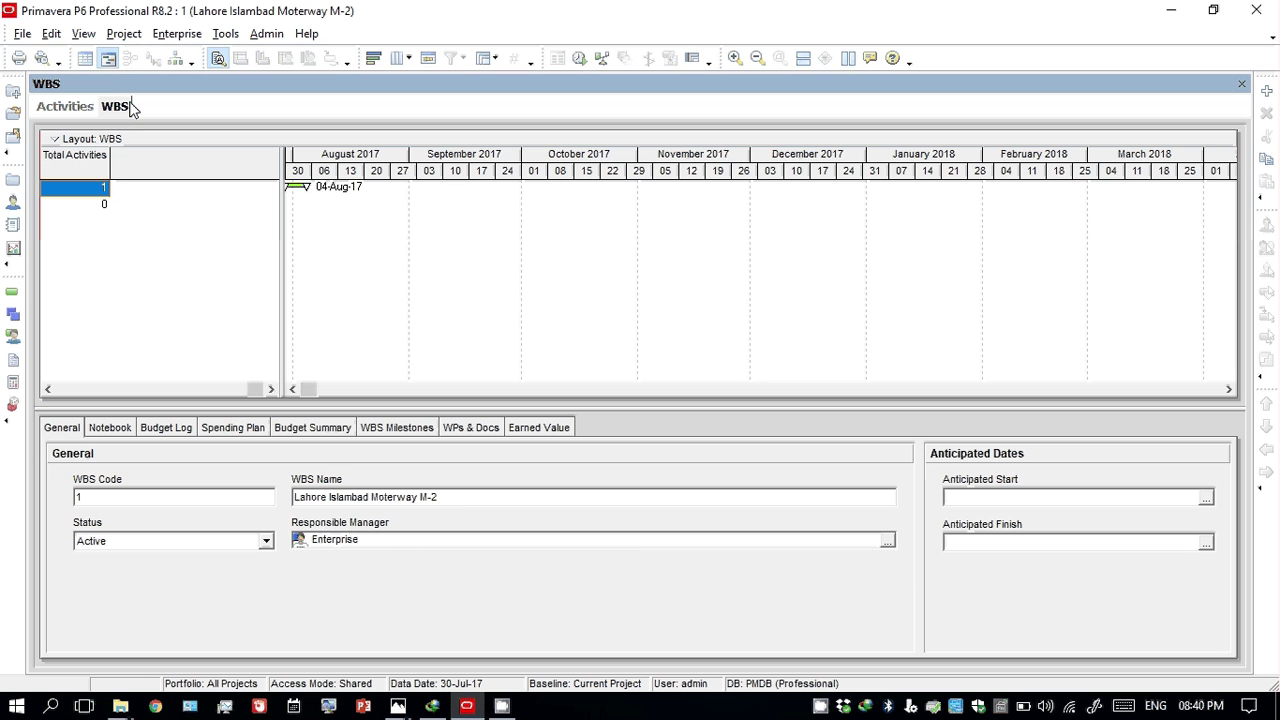
{"action": "left_click", "coordinate": [65, 107]}
{"action": "left_click", "coordinate": [133, 238]}
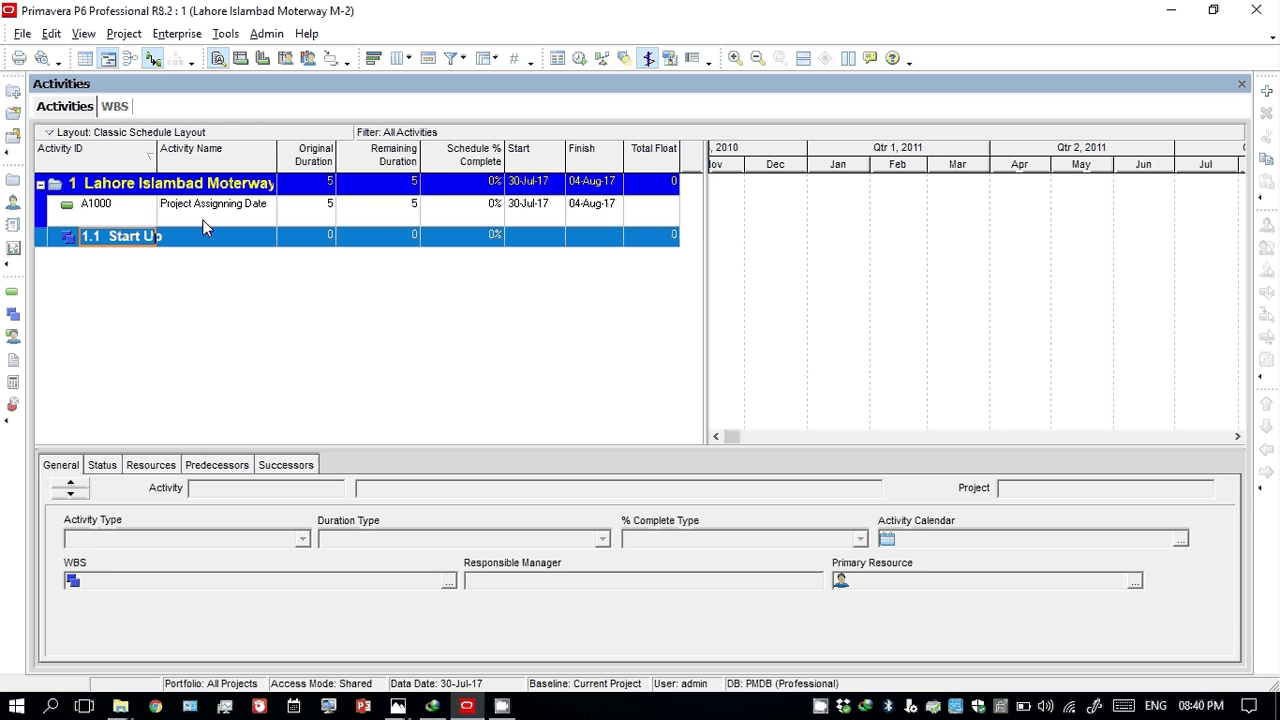
{"action": "left_click_drag", "start_coordinate": [207, 228], "coordinate": [208, 216]}
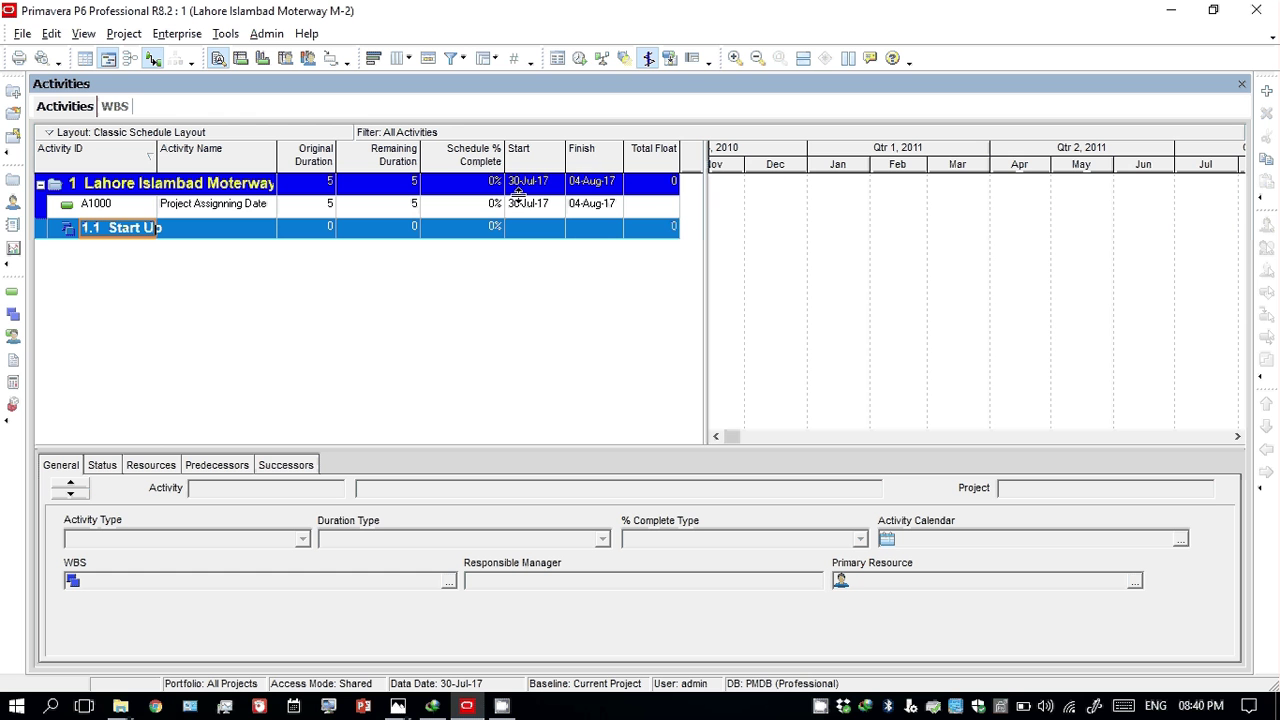
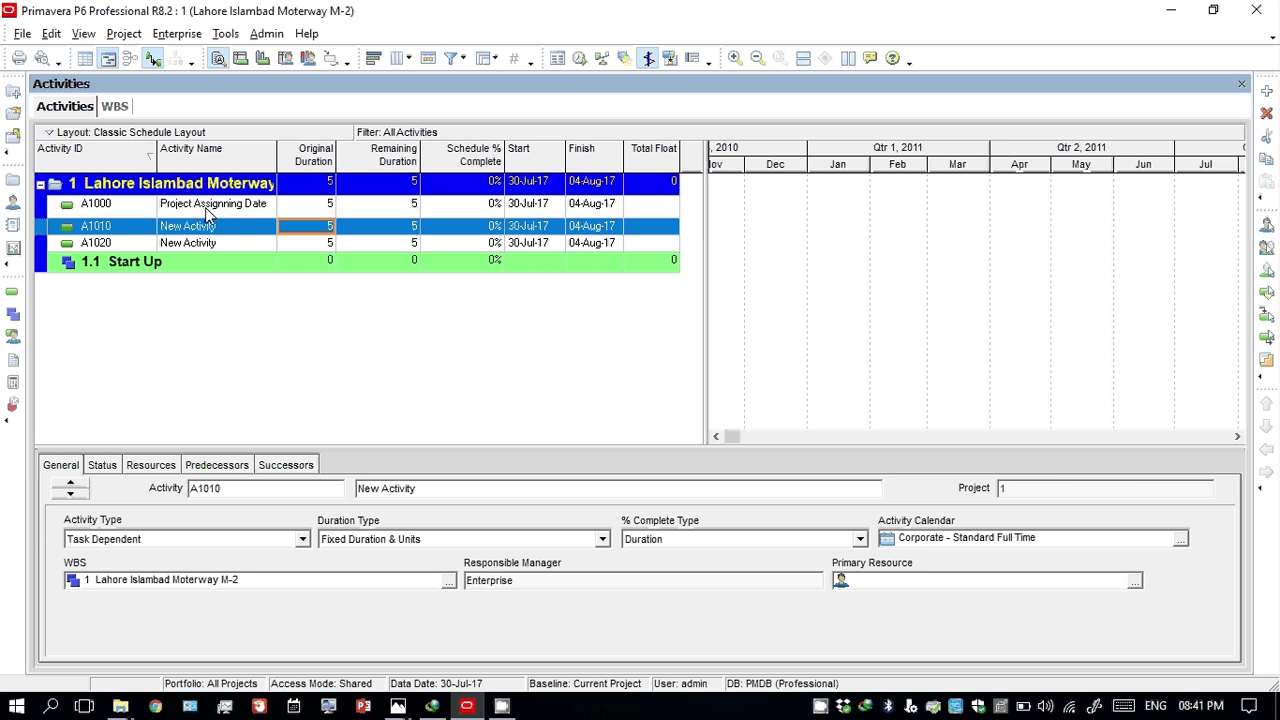
Change the ID of activity A1010 to A900 and refresh the project data
{"action": "left_click", "coordinate": [151, 232]}
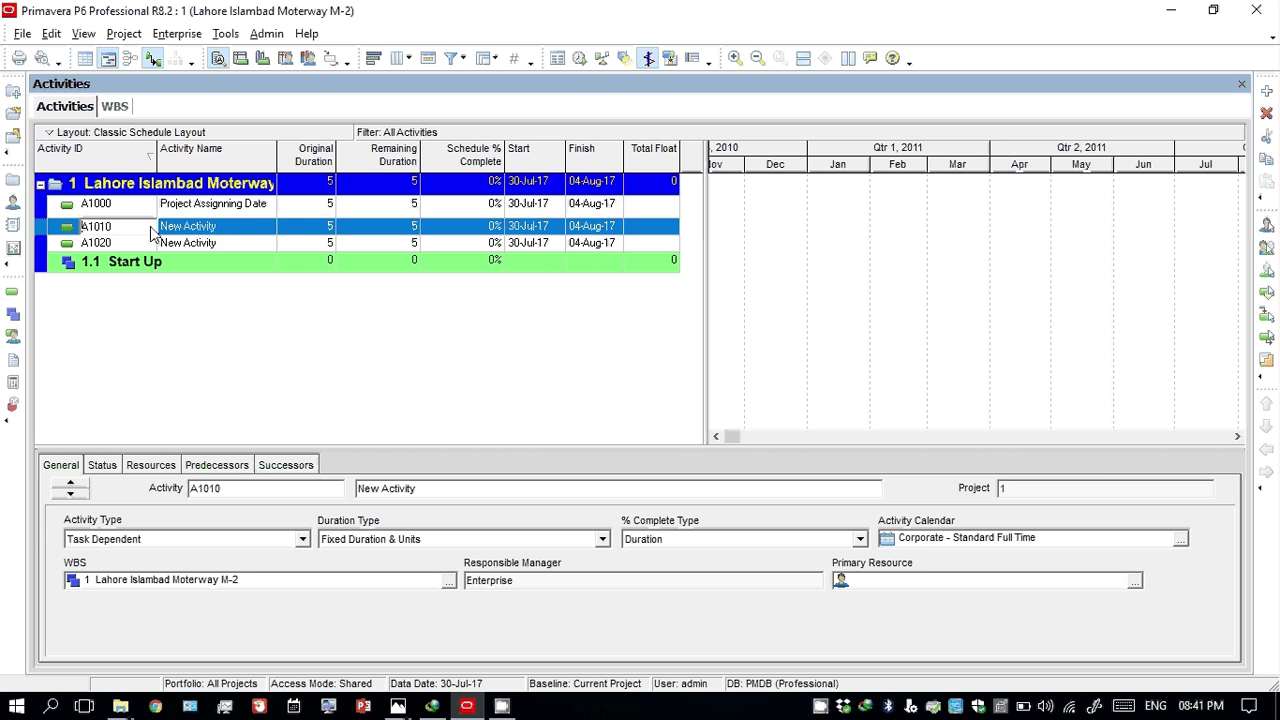
{"action": "key", "text": "BackSpace"}
{"action": "key", "text": "BackSpace"}
{"action": "key", "text": "BackSpace"}
{"action": "key", "text": "BackSpace"}
{"action": "type", "text": "900"}
{"action": "key", "text": "Return"}
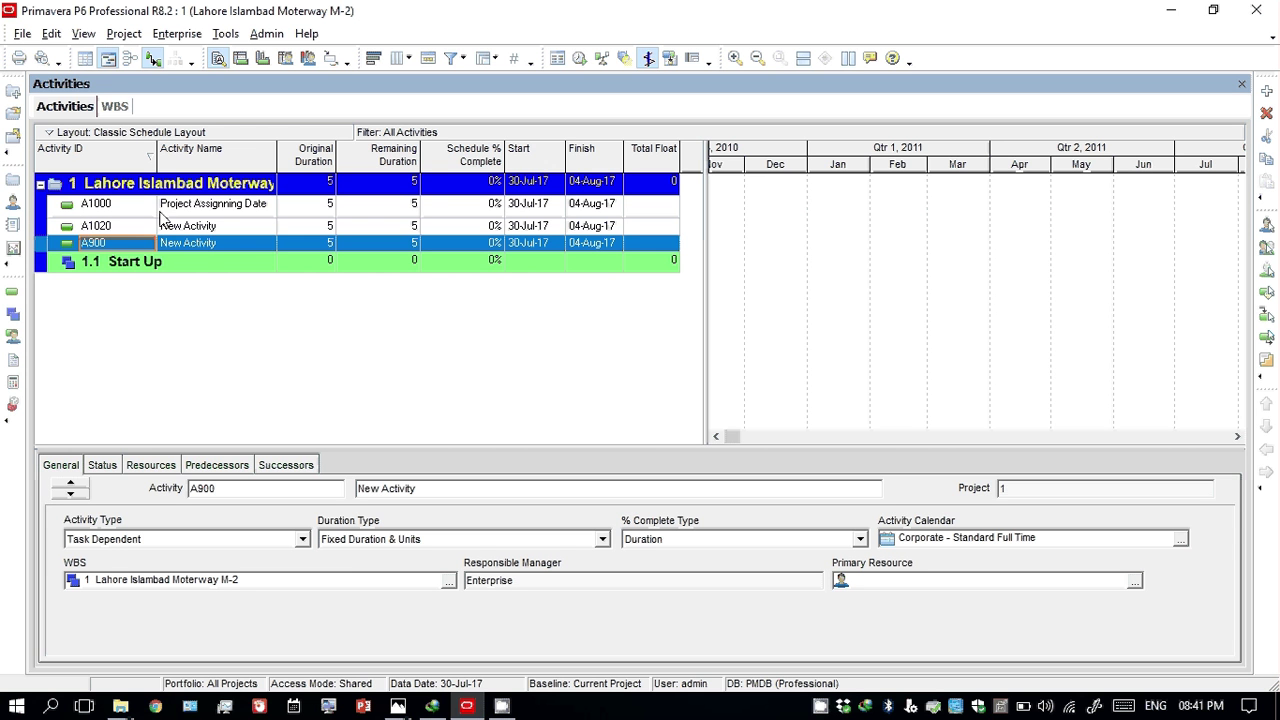
{"action": "left_click", "coordinate": [22, 33]}
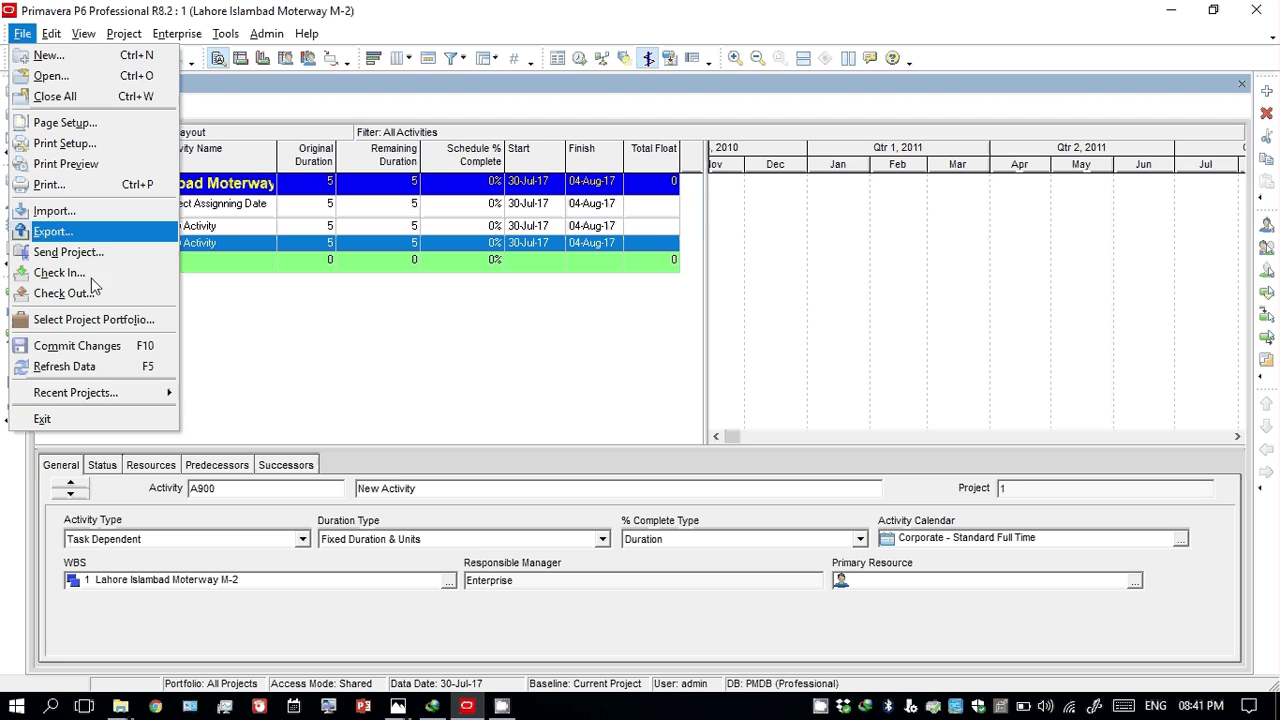
{"action": "left_click", "coordinate": [66, 366]}
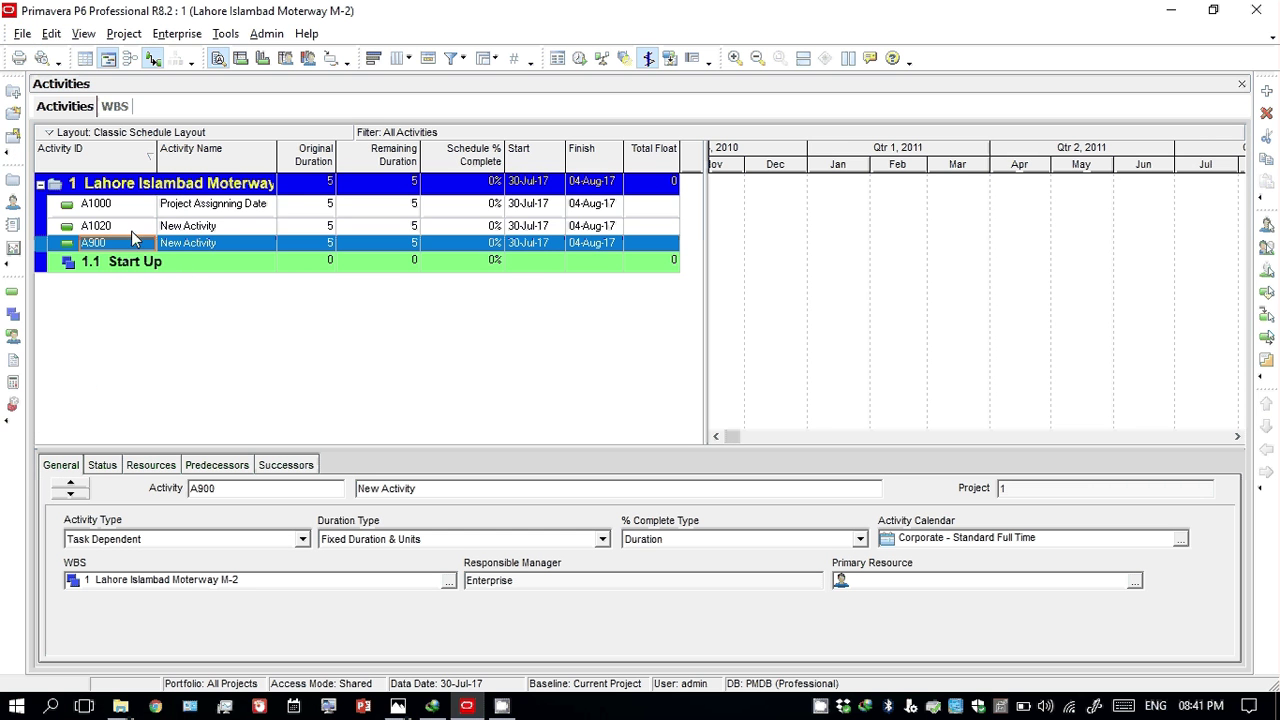
Rename activity A1020 as "New Activity 2", A900 as "New Activity 1" and A1000 as "Project Assignning Date 3"
{"action": "left_click", "coordinate": [217, 226]}
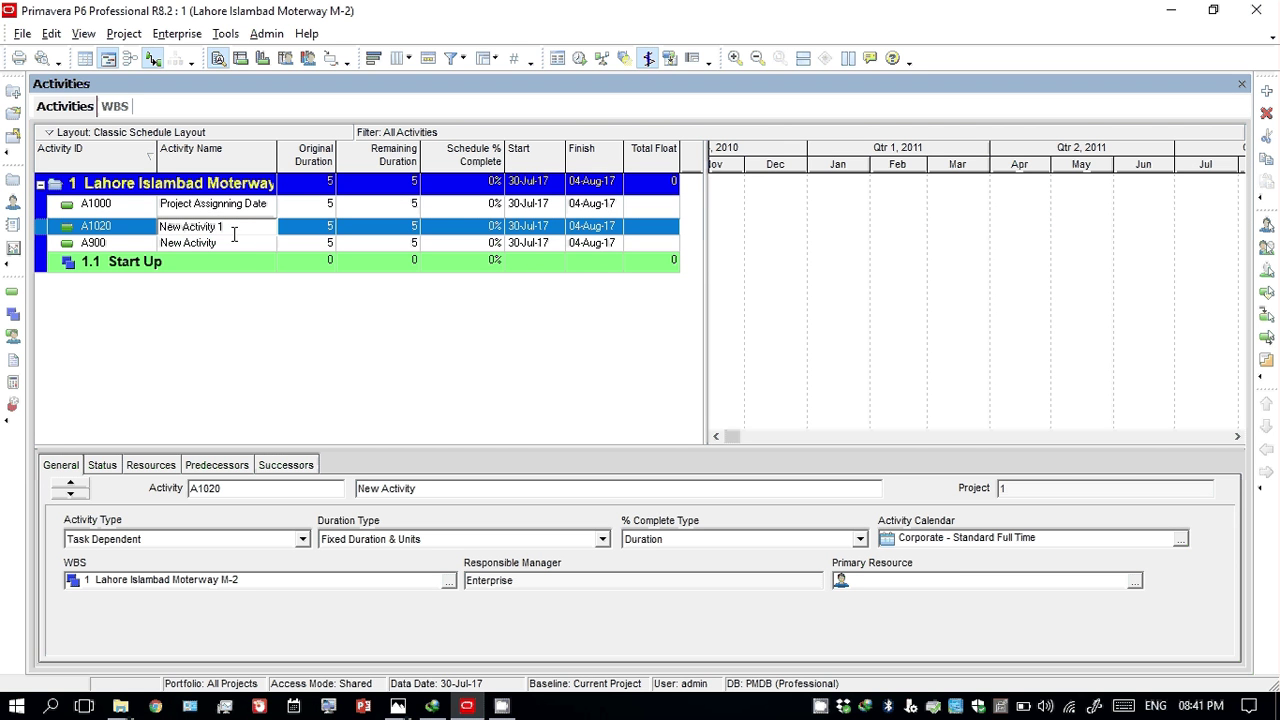
{"action": "type", "text": "2"}
{"action": "left_click", "coordinate": [235, 247]}
{"action": "type", "text": "1"}
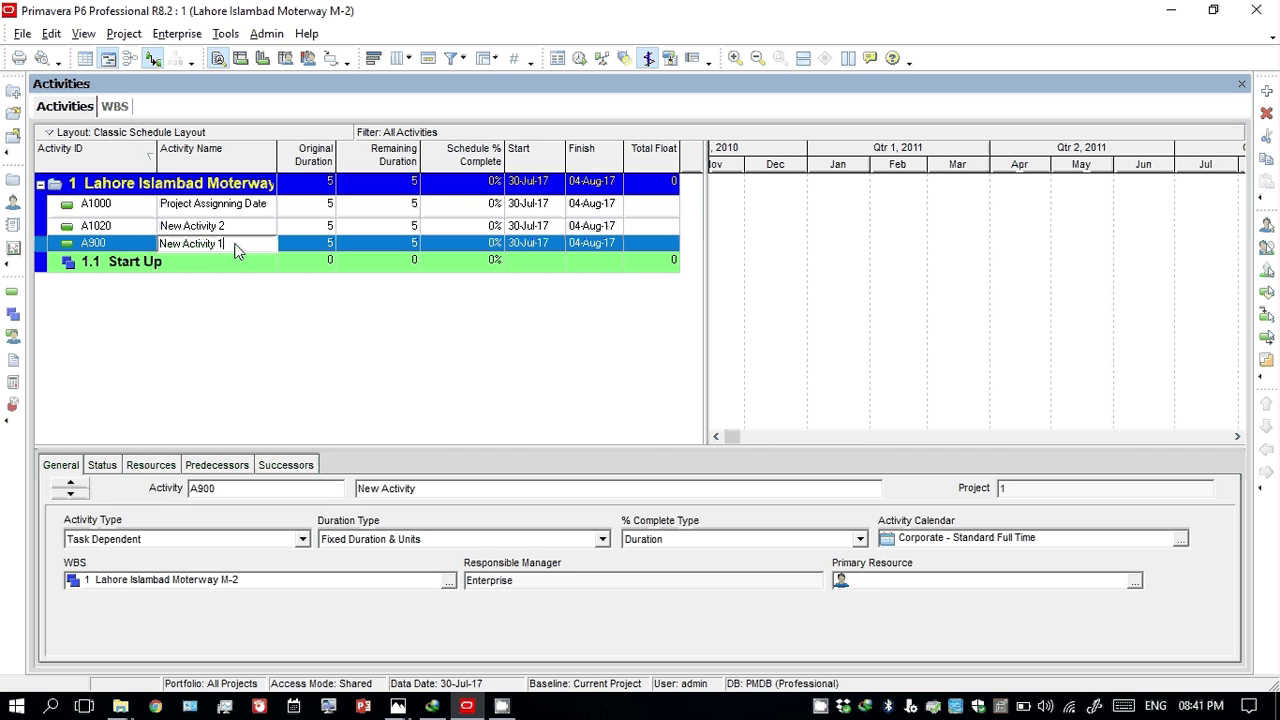
{"action": "left_click", "coordinate": [250, 212]}
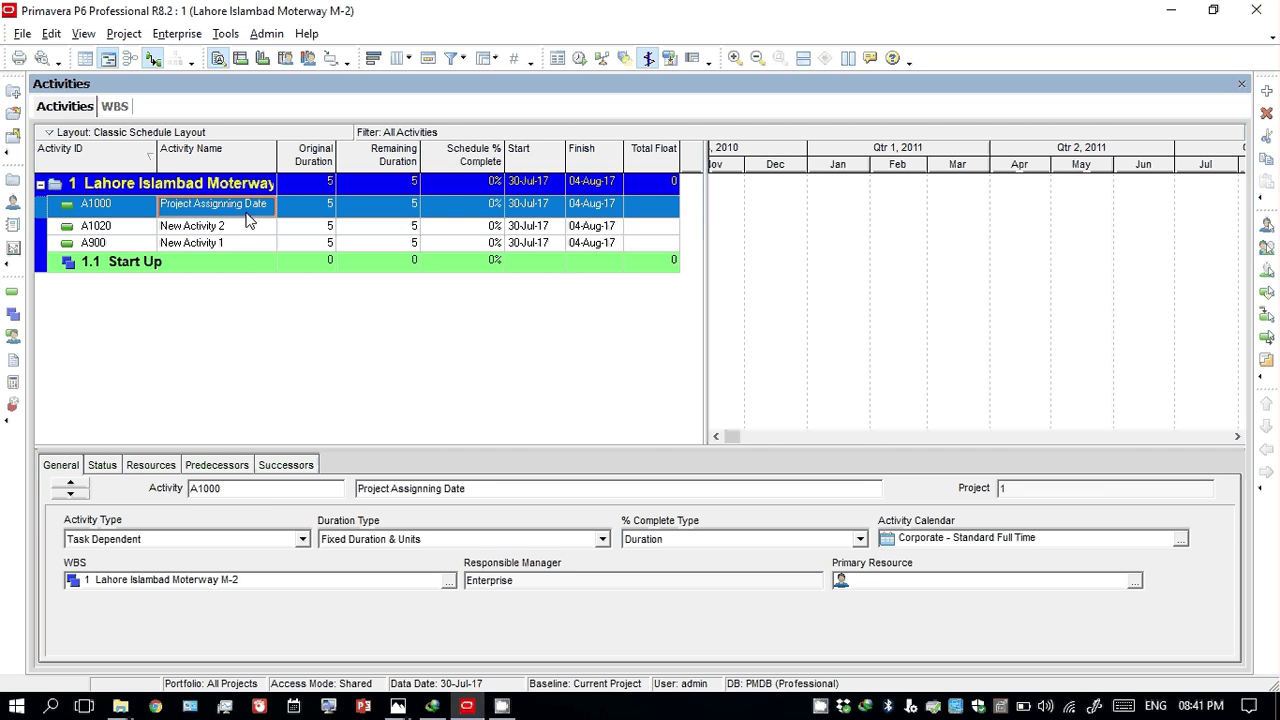
{"action": "left_click", "coordinate": [266, 207]}
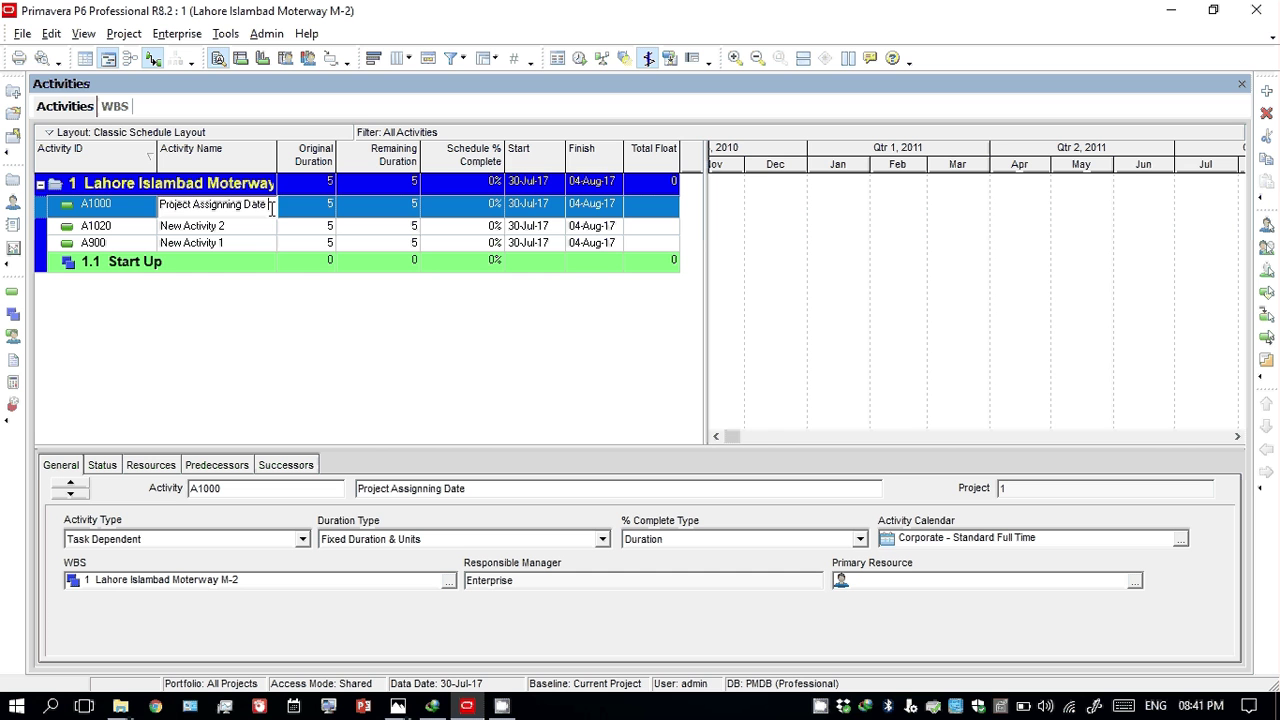
{"action": "type", "text": "3"}
{"action": "key", "text": "Return"}
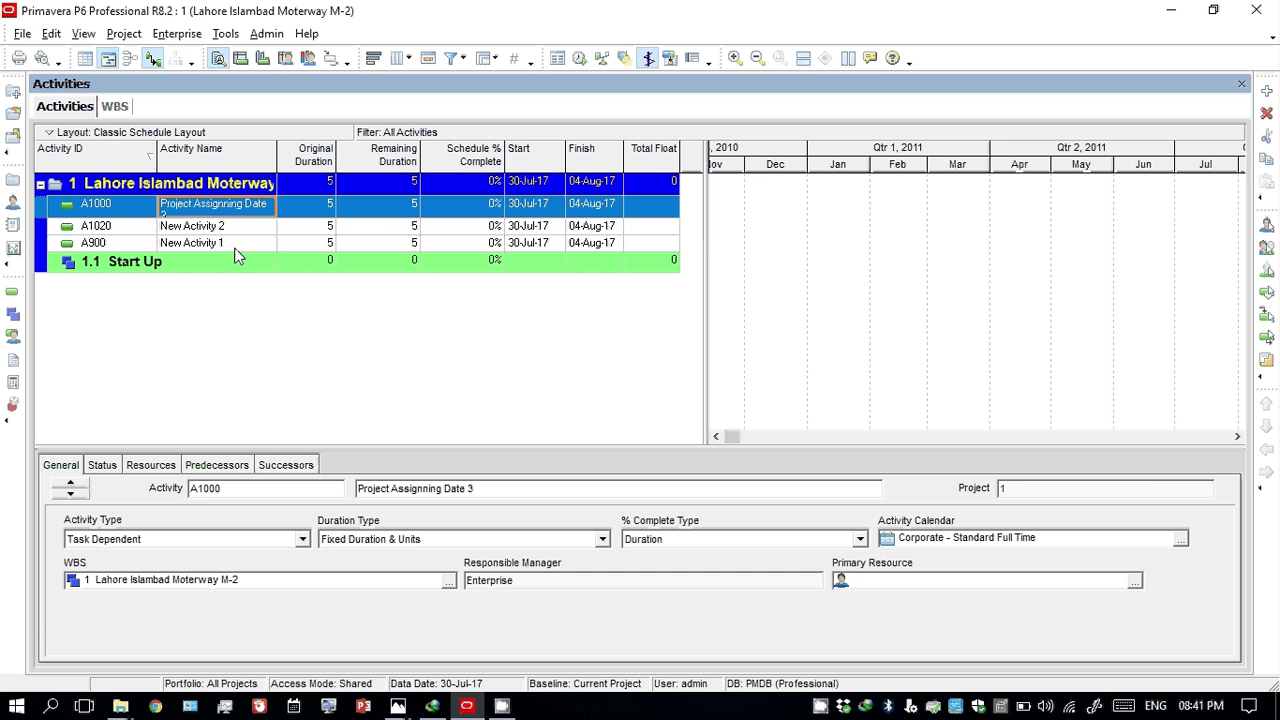
Sort the activity table by Activity ID and select activity A1000 to check its place in the order
{"action": "left_click", "coordinate": [231, 245]}
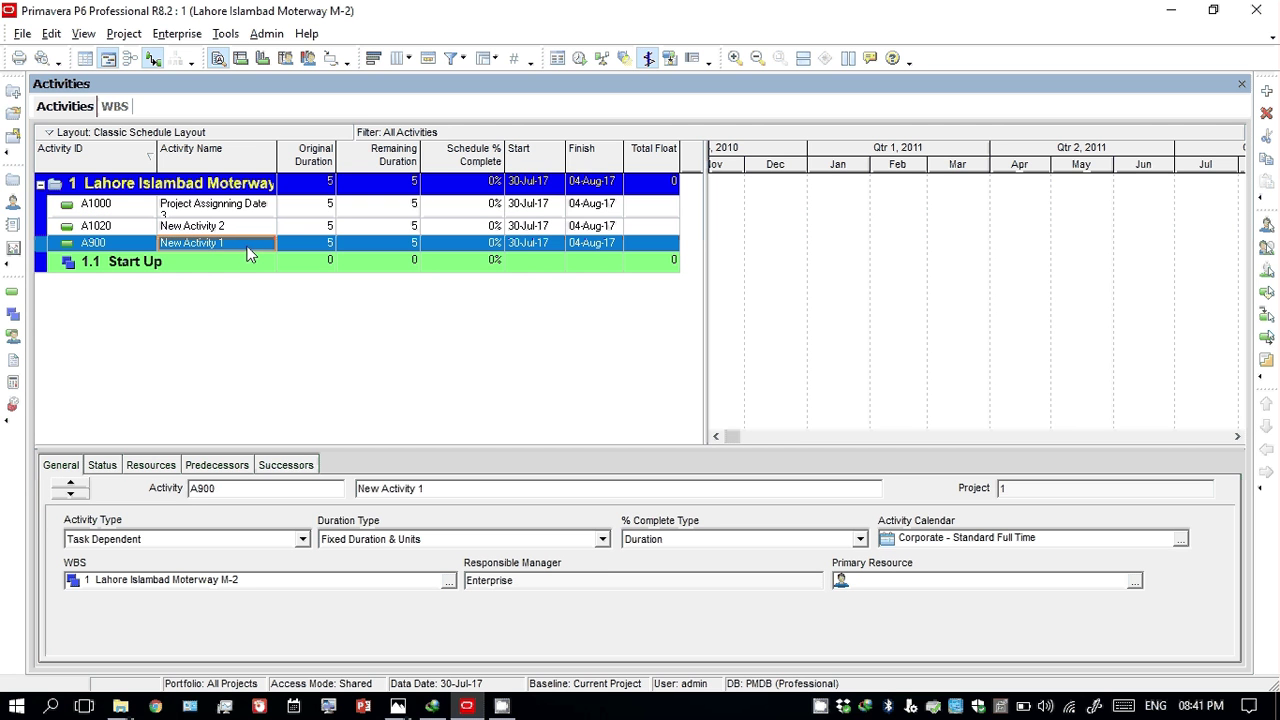
{"action": "left_click", "coordinate": [152, 160]}
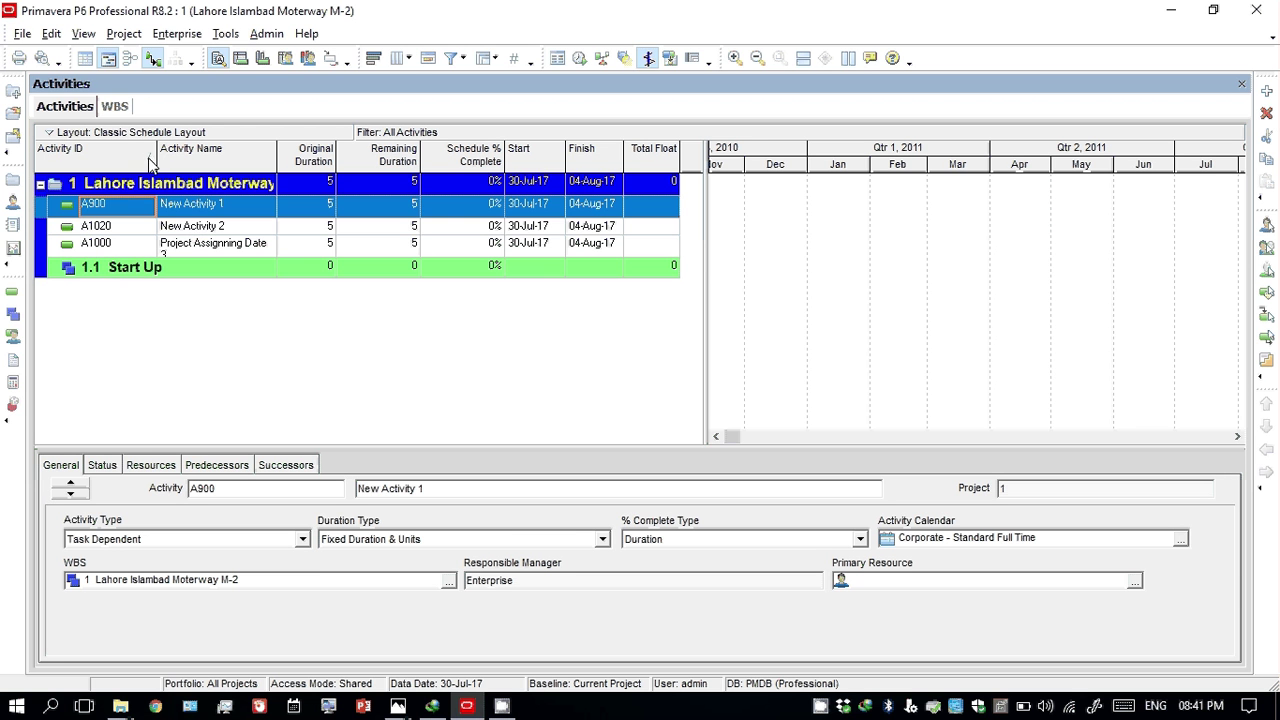
{"action": "left_click", "coordinate": [149, 162]}
{"action": "left_click", "coordinate": [149, 162]}
{"action": "left_click", "coordinate": [217, 228]}
{"action": "left_click", "coordinate": [221, 246]}
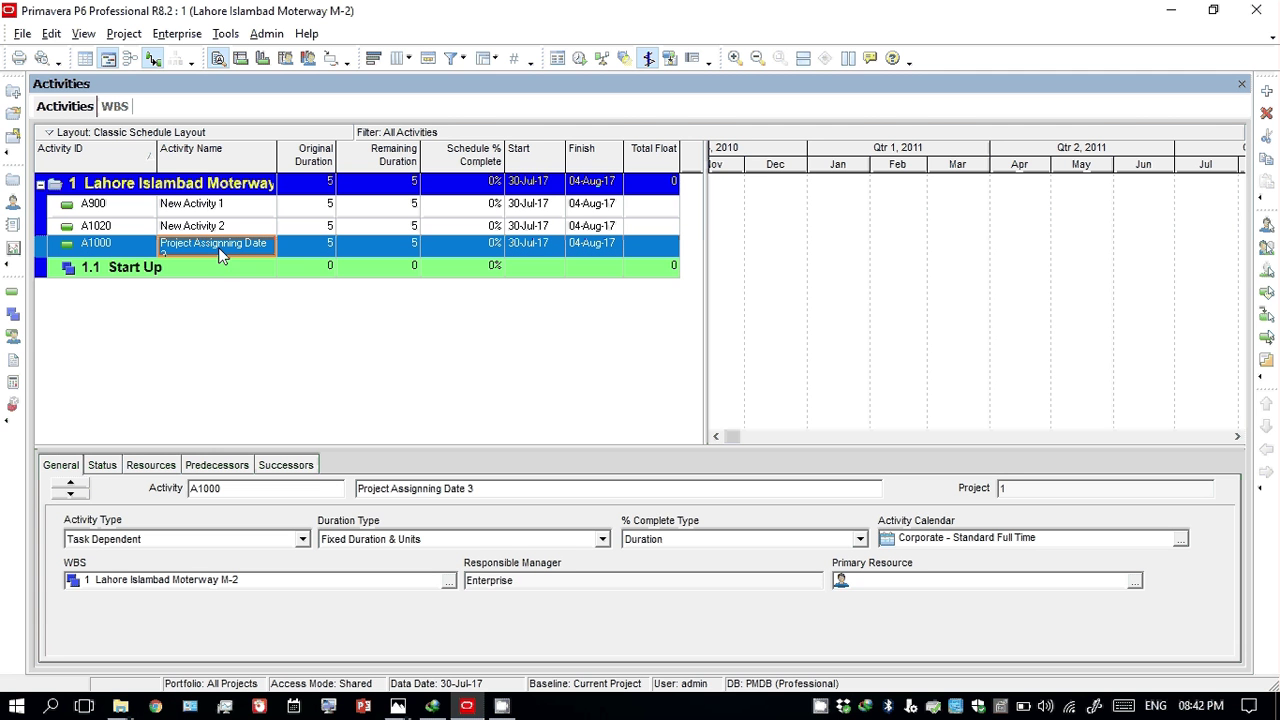
Increase the row height of activity A1000, and try sorting the activities by name, original duration, remaining duration and schedule % complete
{"action": "left_click_drag", "start_coordinate": [216, 256], "coordinate": [217, 274]}
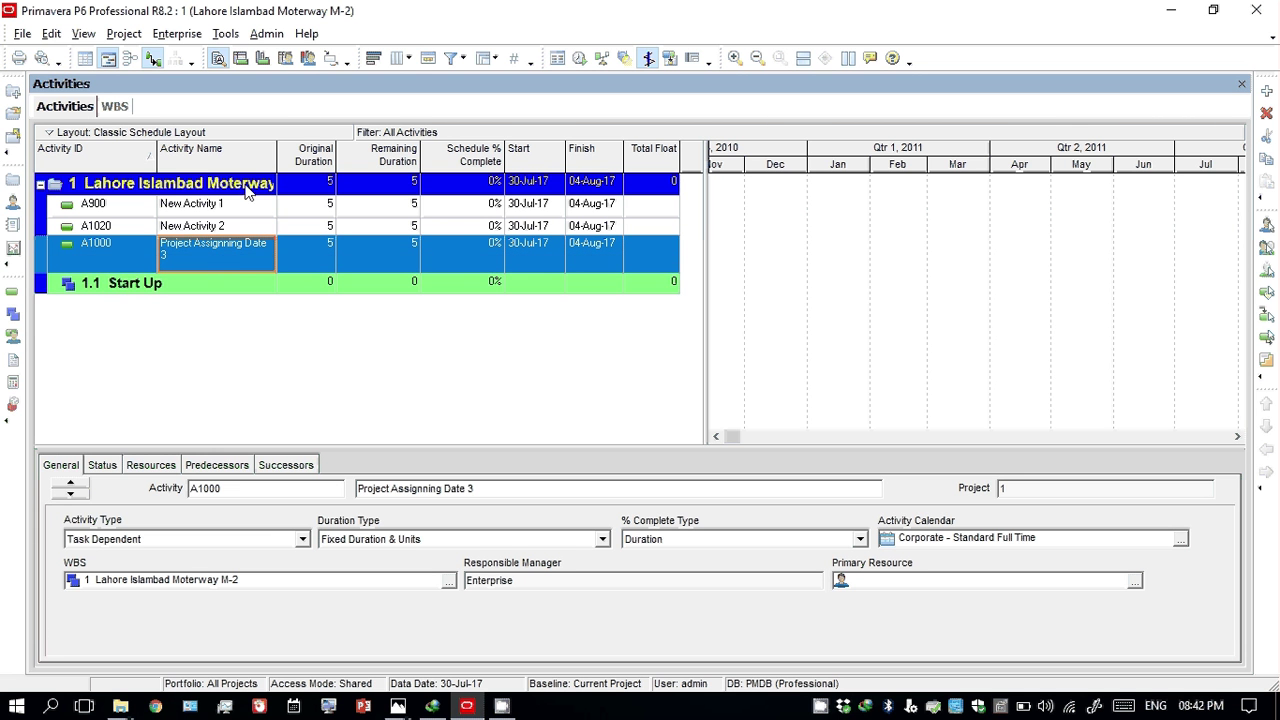
{"action": "left_click", "coordinate": [250, 165]}
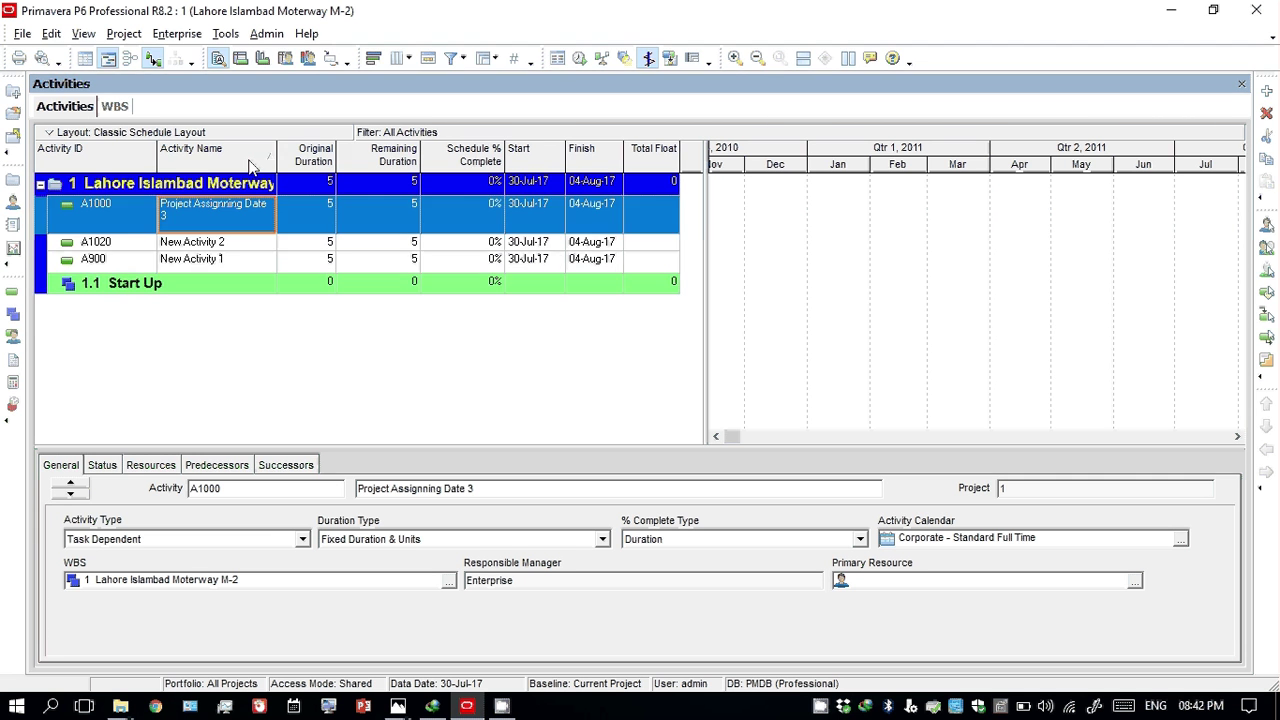
{"action": "left_click", "coordinate": [310, 155]}
{"action": "left_click", "coordinate": [365, 157]}
{"action": "left_click", "coordinate": [365, 157]}
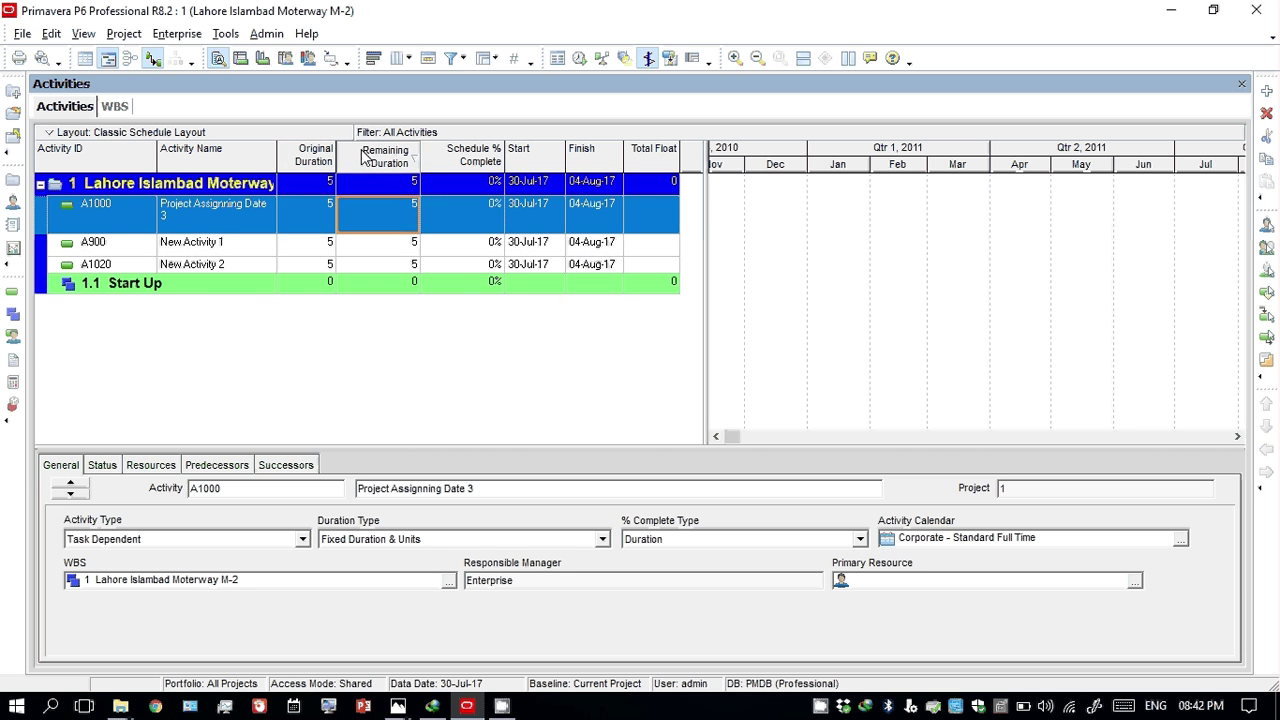
{"action": "left_click", "coordinate": [465, 155]}
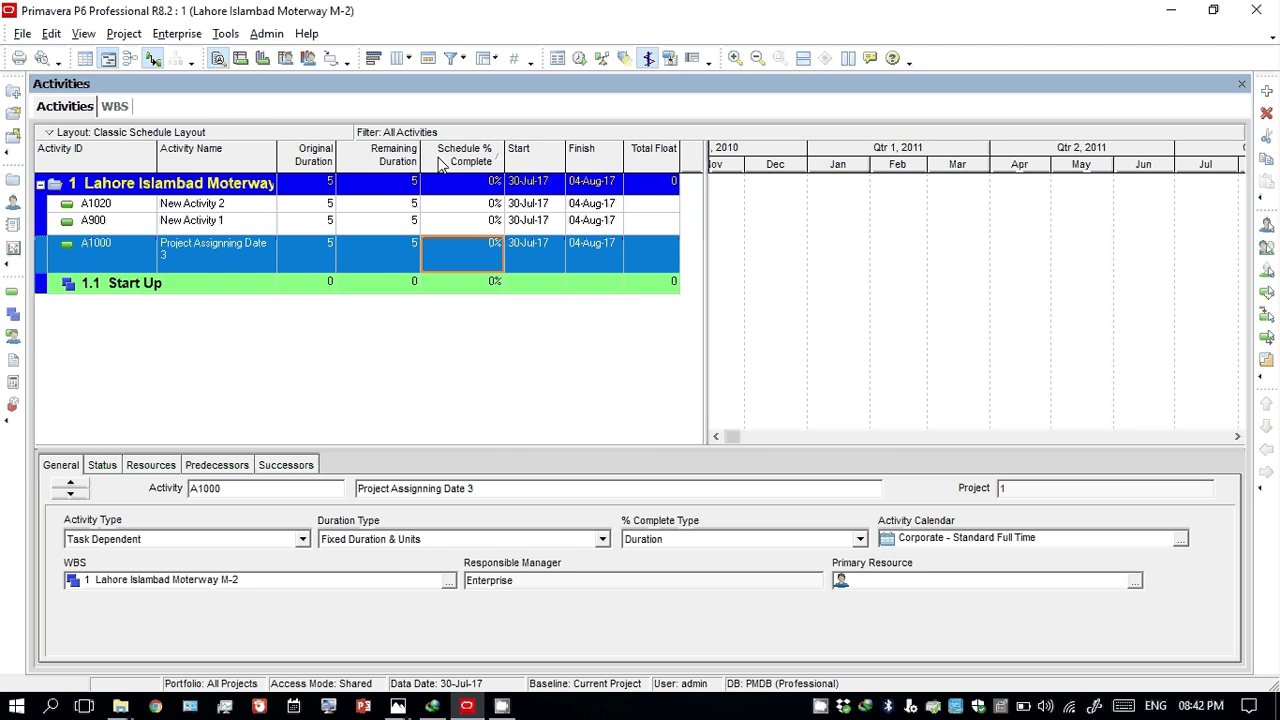
Widen the Activity ID column and sort the activities by Activity ID in descending order
{"action": "double_click", "coordinate": [157, 155]}
{"action": "left_click", "coordinate": [176, 162]}
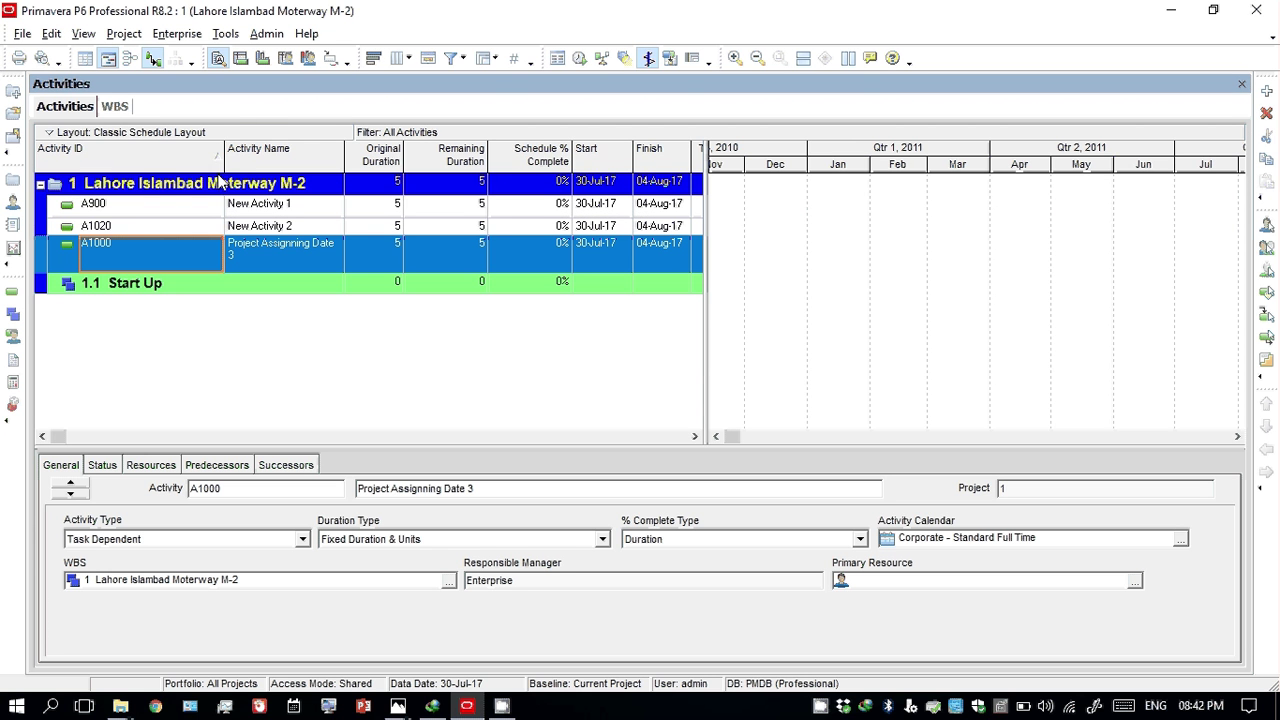
{"action": "left_click", "coordinate": [212, 155]}
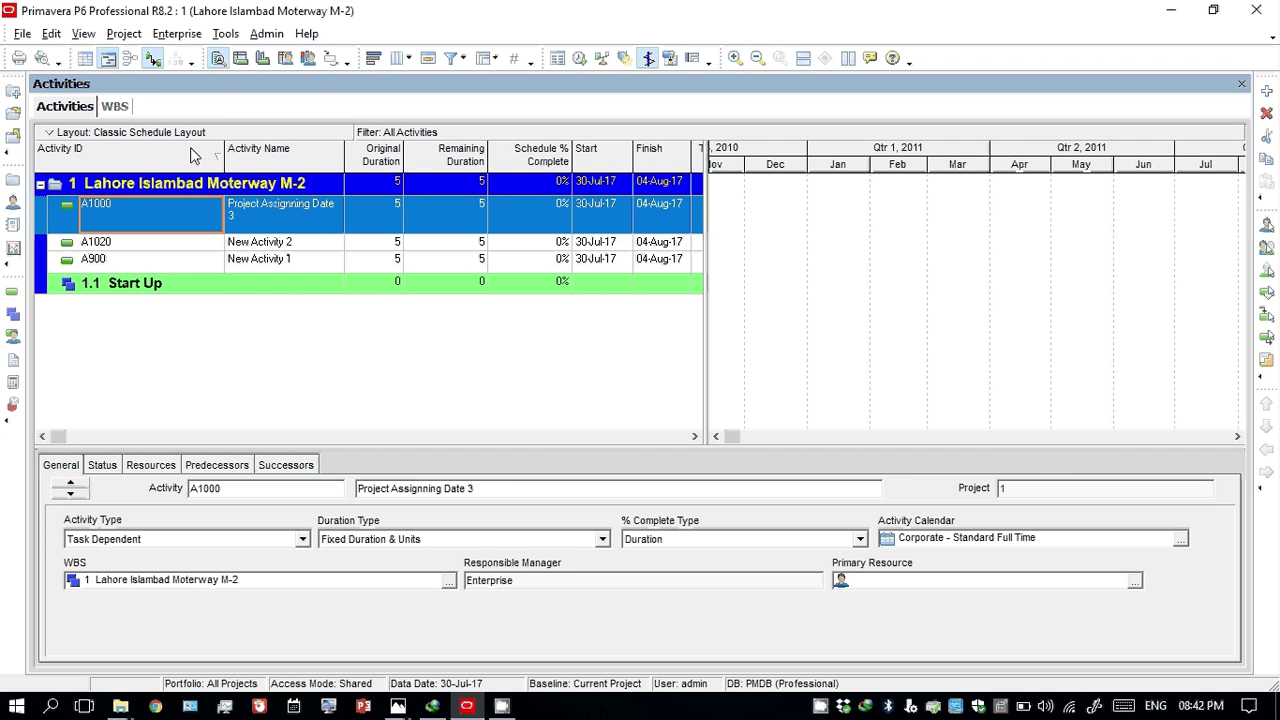
Reduce the row height of activity A1000 and select the original duration of activity A1020
{"action": "left_click", "coordinate": [127, 246]}
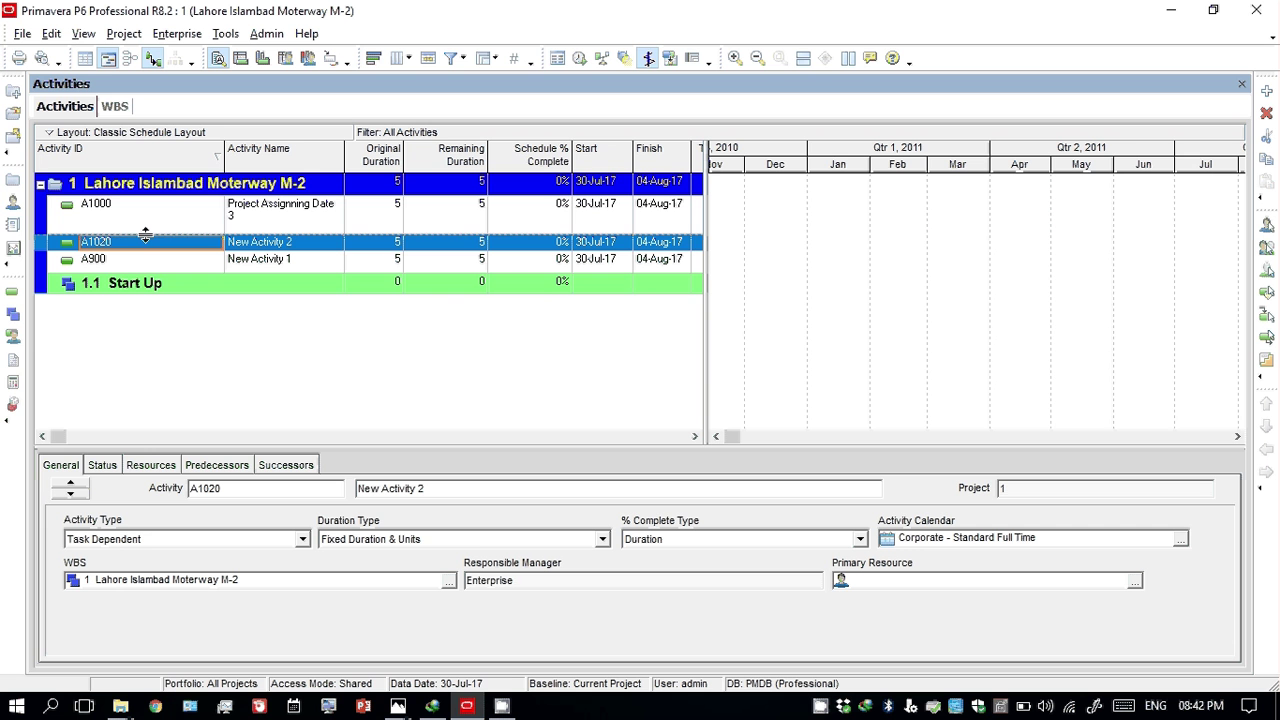
{"action": "left_click_drag", "start_coordinate": [145, 234], "coordinate": [148, 221]}
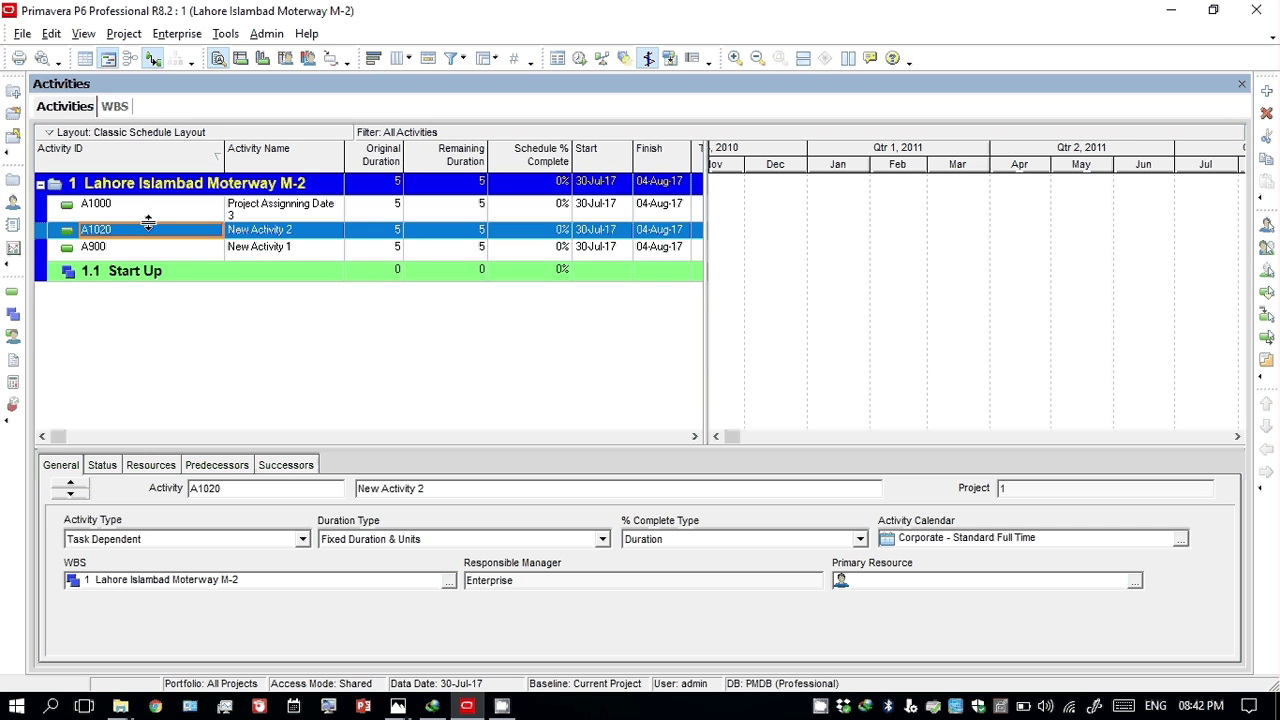
{"action": "left_click", "coordinate": [388, 250]}
{"action": "left_click", "coordinate": [380, 231]}
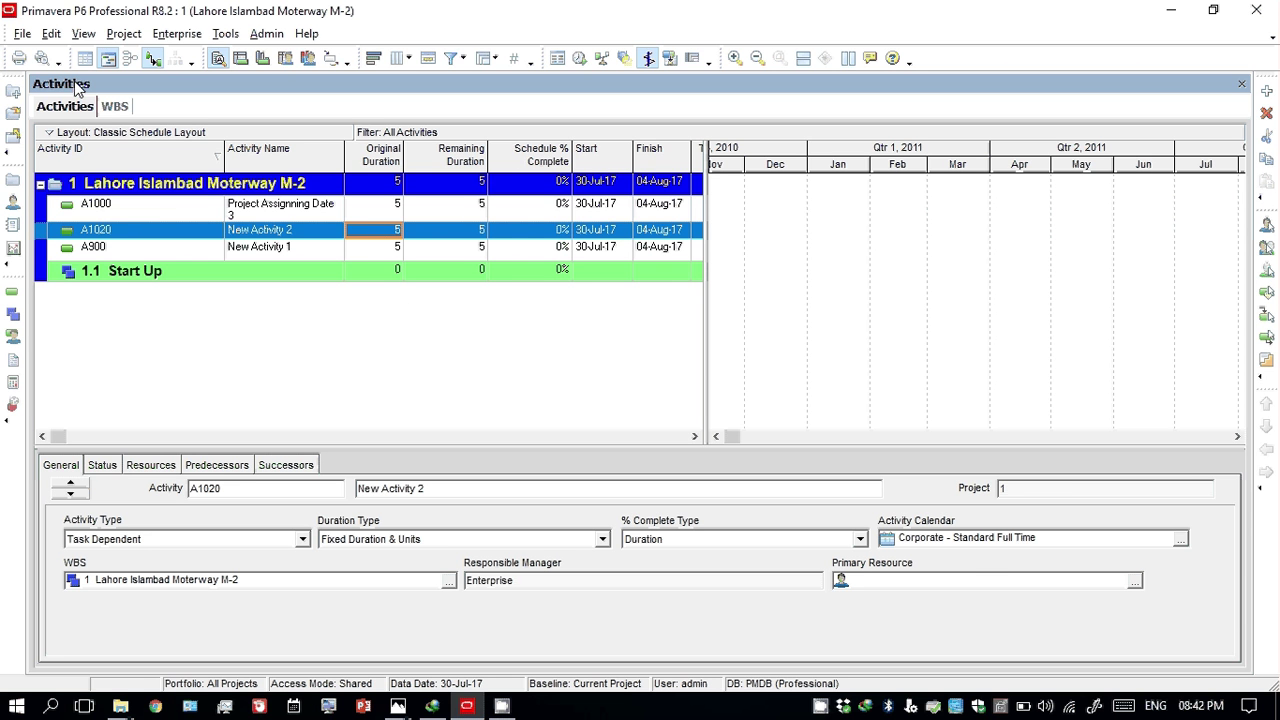
In the WBS view, widen the table to show the code and name columns, and add an element named "Pacakge #1" under Start Up
{"action": "left_click", "coordinate": [114, 106]}
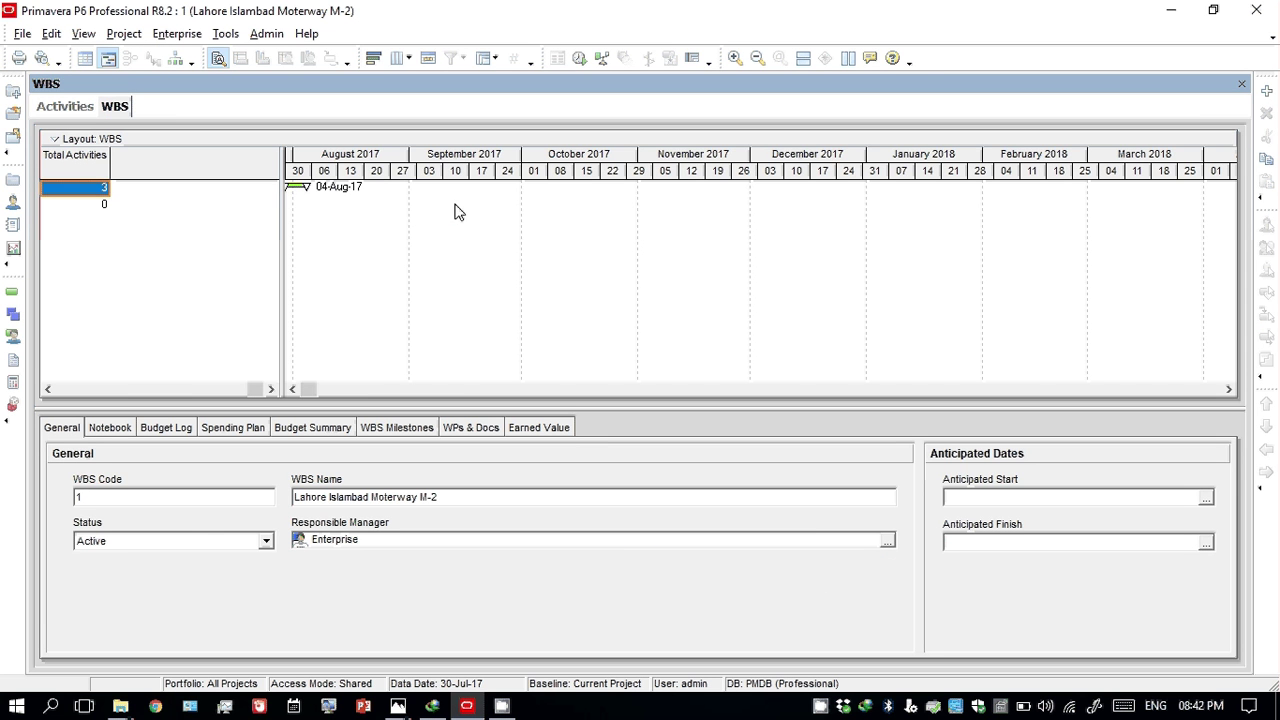
{"action": "left_click_drag", "start_coordinate": [288, 186], "coordinate": [473, 180]}
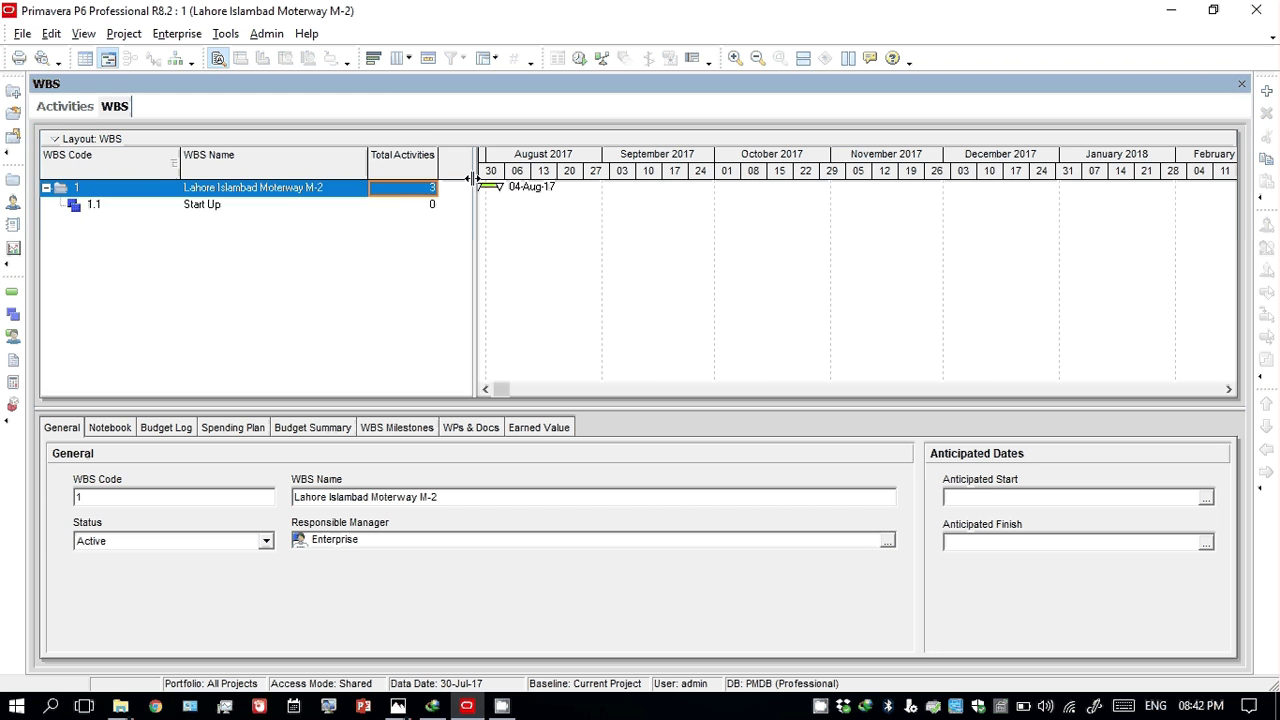
{"action": "left_click", "coordinate": [90, 205]}
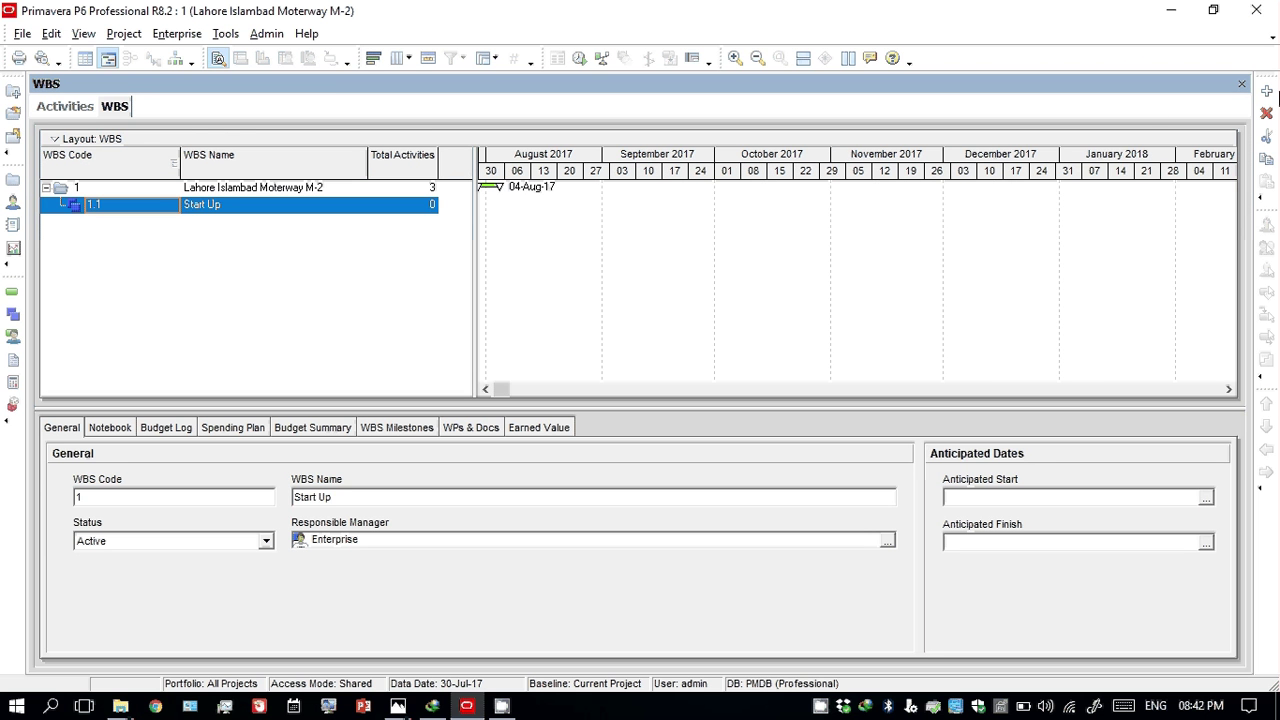
{"action": "left_click", "coordinate": [1267, 91]}
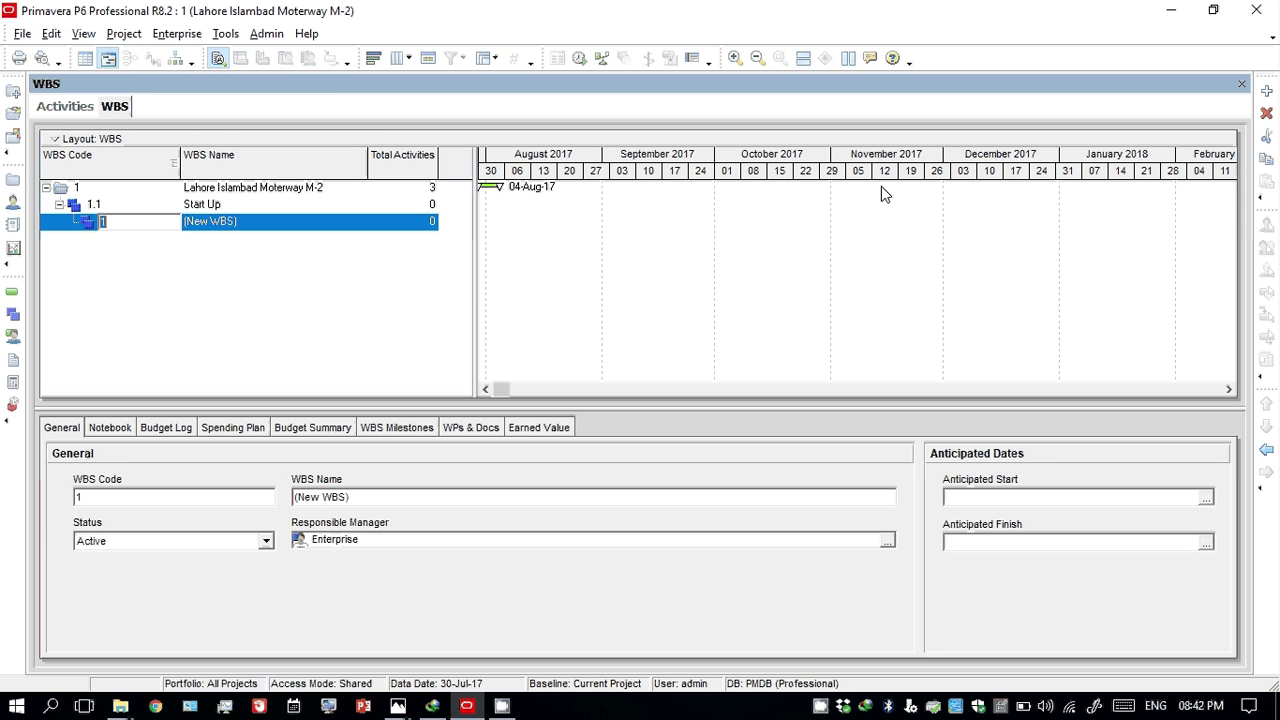
{"action": "left_click", "coordinate": [233, 226]}
{"action": "left_click", "coordinate": [239, 227]}
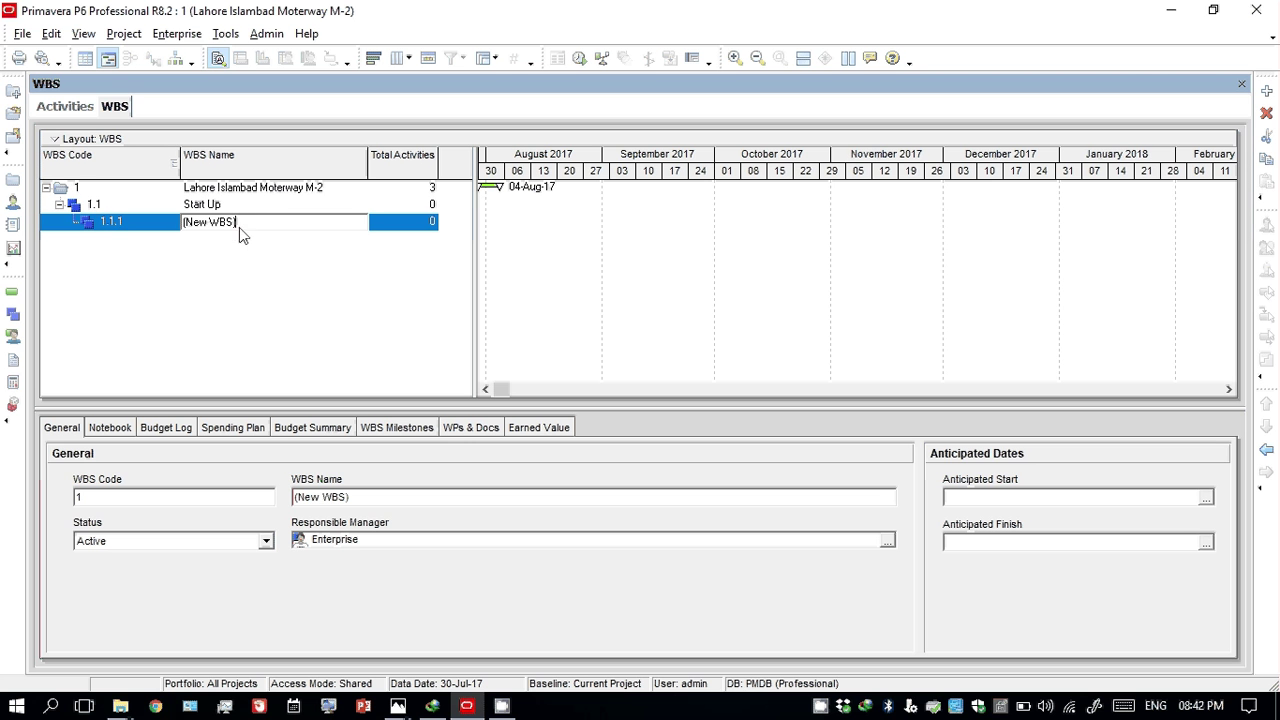
{"action": "left_click_drag", "start_coordinate": [255, 223], "coordinate": [123, 229]}
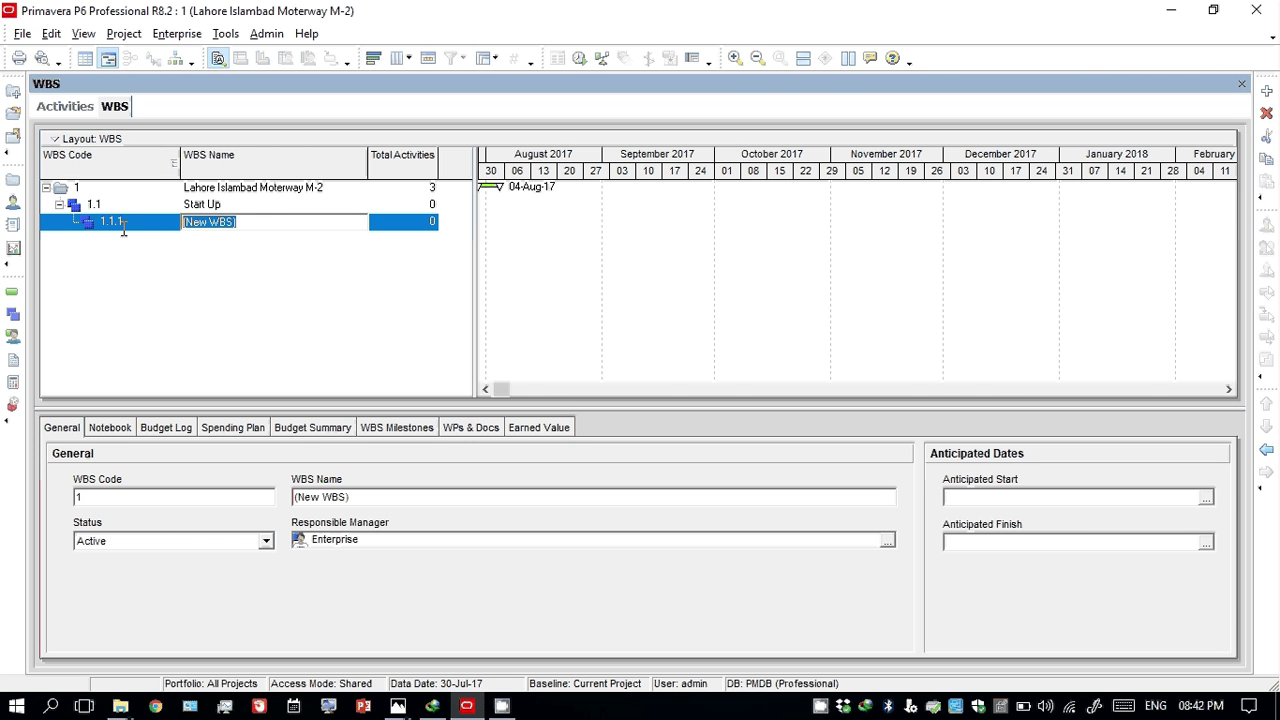
{"action": "type", "text": "Pacakge #1"}
{"action": "key", "text": "Return"}
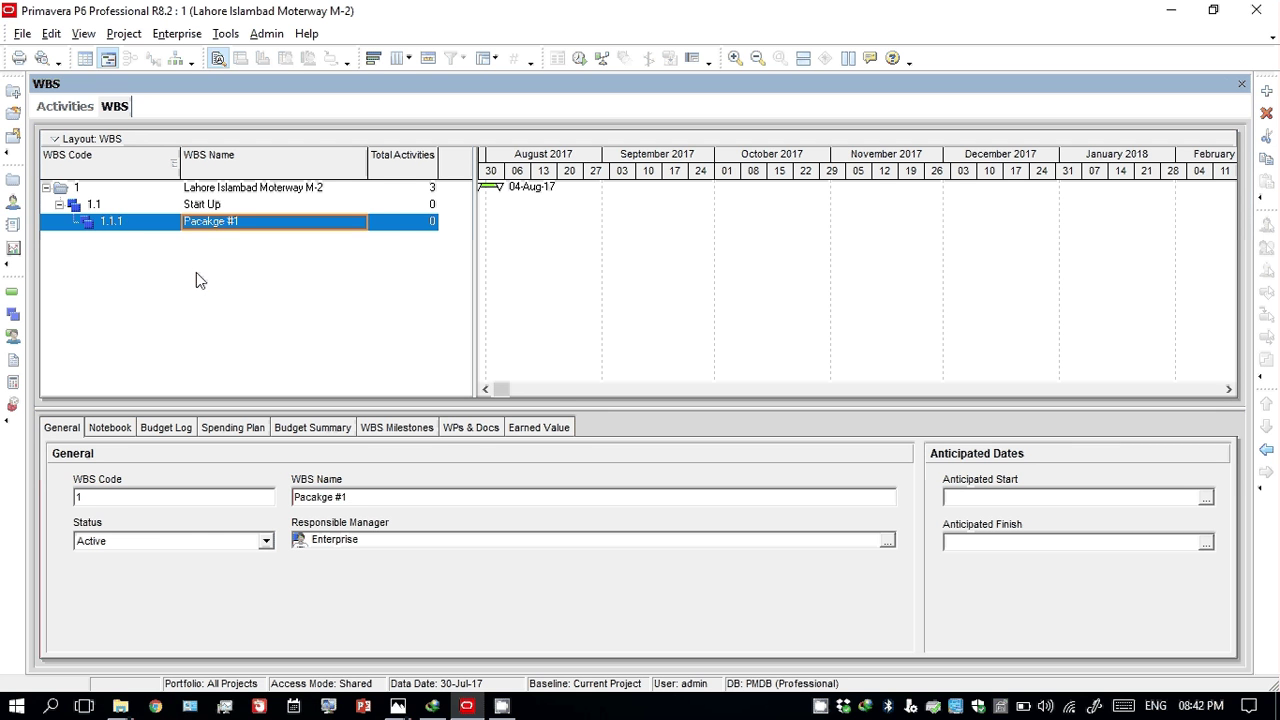
Add three WBS elements beneath "Pacakge #1", each nested one level under the previous one
{"action": "left_click", "coordinate": [1267, 92]}
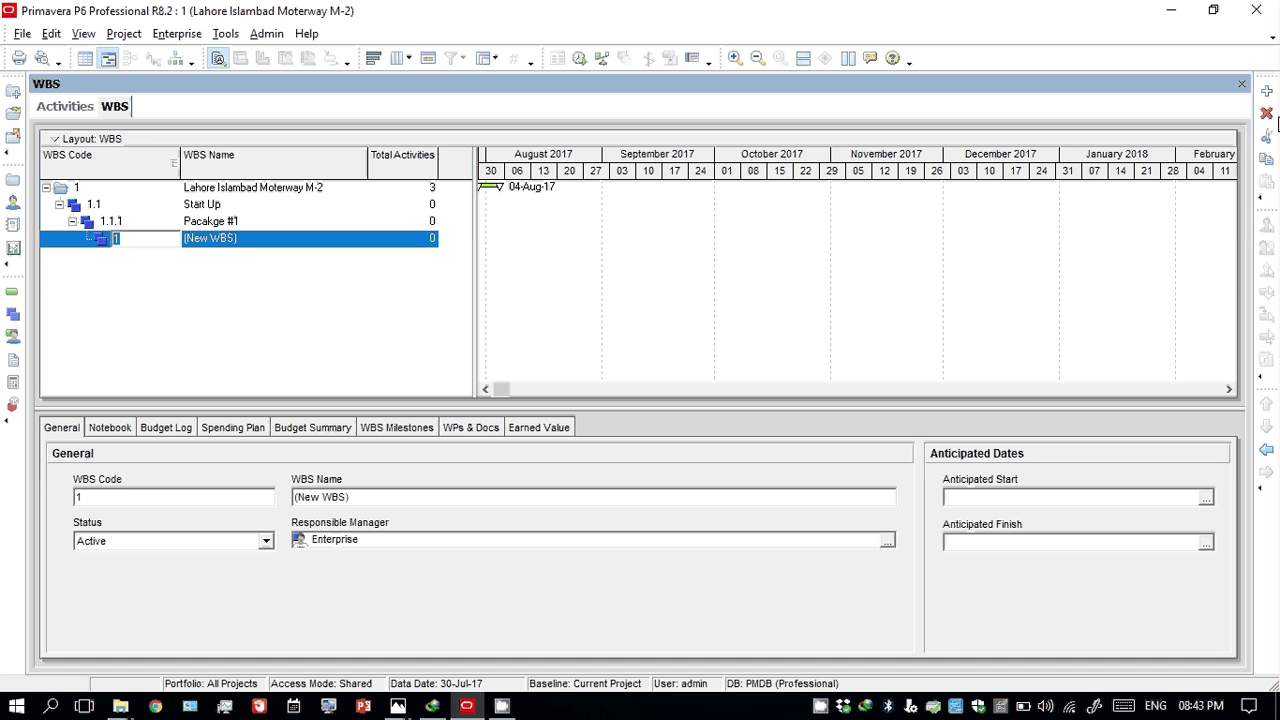
{"action": "left_click", "coordinate": [1267, 92]}
{"action": "left_click", "coordinate": [1267, 92]}
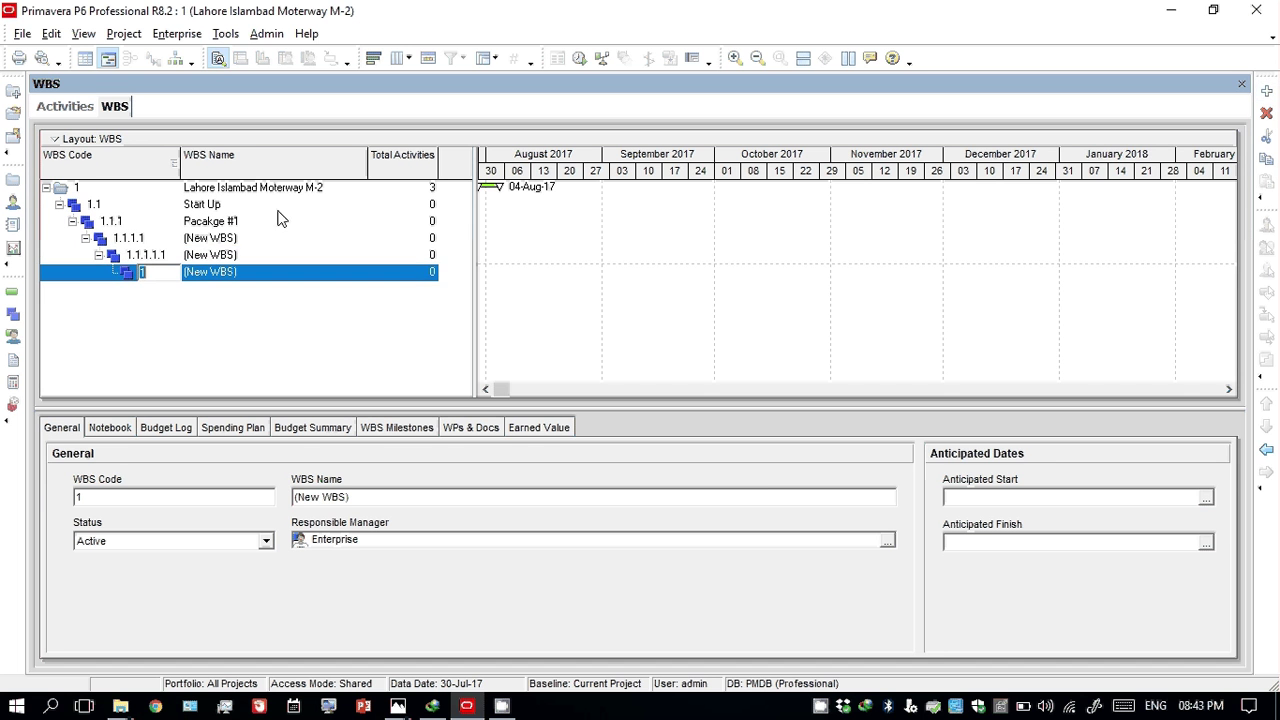
Rename the new WBS element directly under "Pacakge #1" as "Base Couse"
{"action": "left_click", "coordinate": [235, 227]}
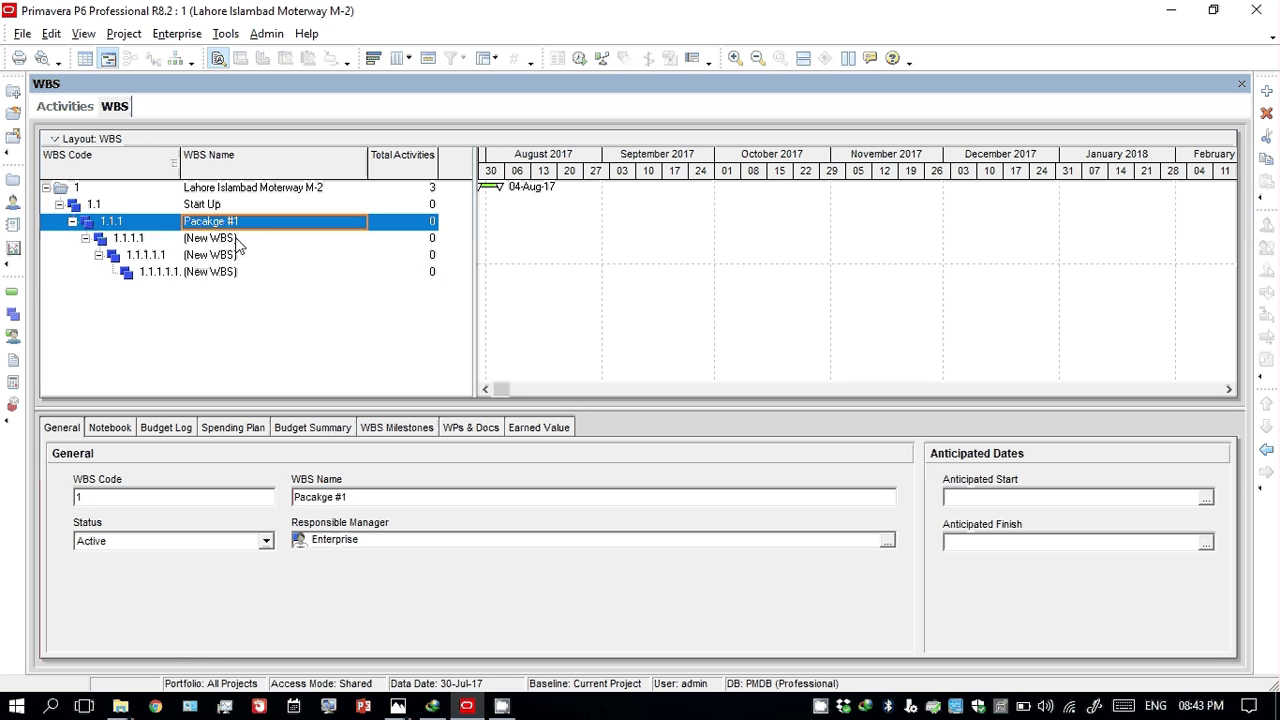
{"action": "left_click", "coordinate": [234, 241]}
{"action": "left_click", "coordinate": [234, 240]}
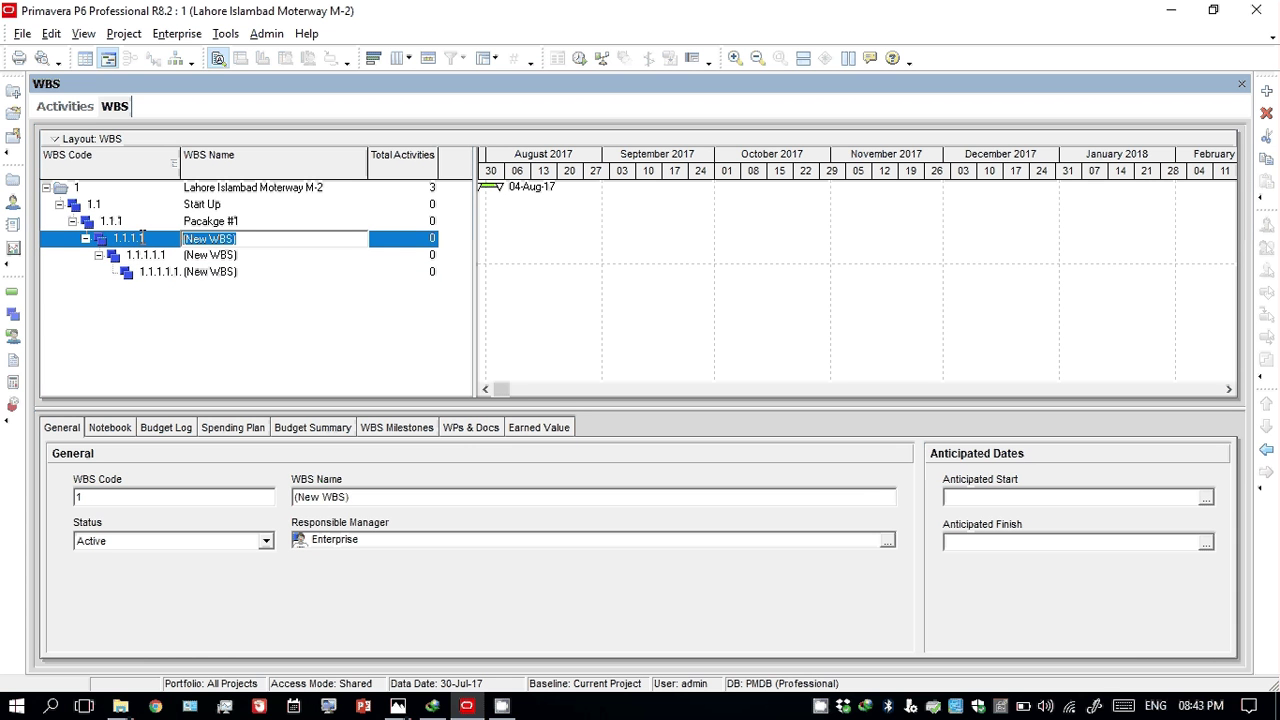
{"action": "type", "text": "Base Couse"}
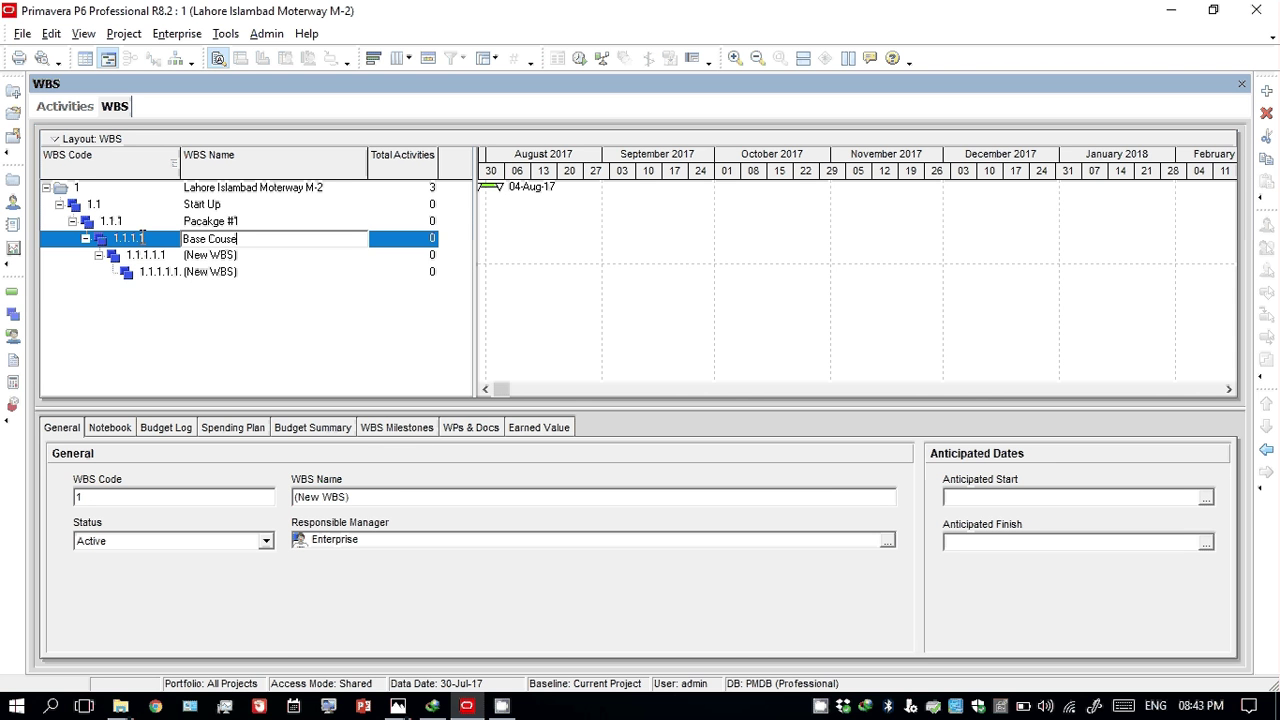
Rename the new WBS element directly under "Base Couse" as "Package #2"
{"action": "left_click", "coordinate": [193, 270]}
{"action": "left_click", "coordinate": [212, 256]}
{"action": "left_click", "coordinate": [212, 256]}
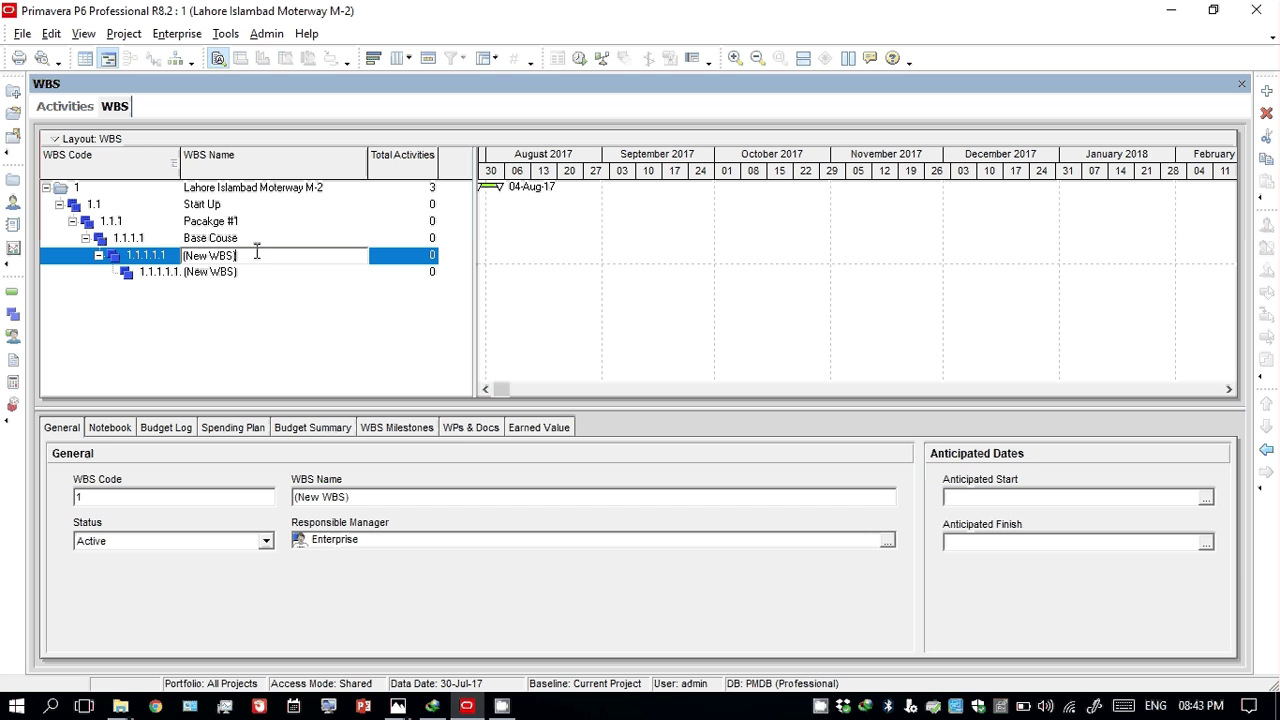
{"action": "left_click_drag", "start_coordinate": [255, 256], "coordinate": [208, 256]}
{"action": "key", "text": "BackSpace"}
{"action": "key", "text": "BackSpace"}
{"action": "key", "text": "BackSpace"}
{"action": "key", "text": "BackSpace"}
{"action": "key", "text": "BackSpace"}
{"action": "key", "text": "BackSpace"}
{"action": "type", "text": "Package #2"}
Rename the lowest new WBS element, under "Package #2", as "Base Course"
{"action": "left_click", "coordinate": [231, 274]}
{"action": "left_click", "coordinate": [249, 273]}
{"action": "left_click_drag", "start_coordinate": [249, 273], "coordinate": [98, 256]}
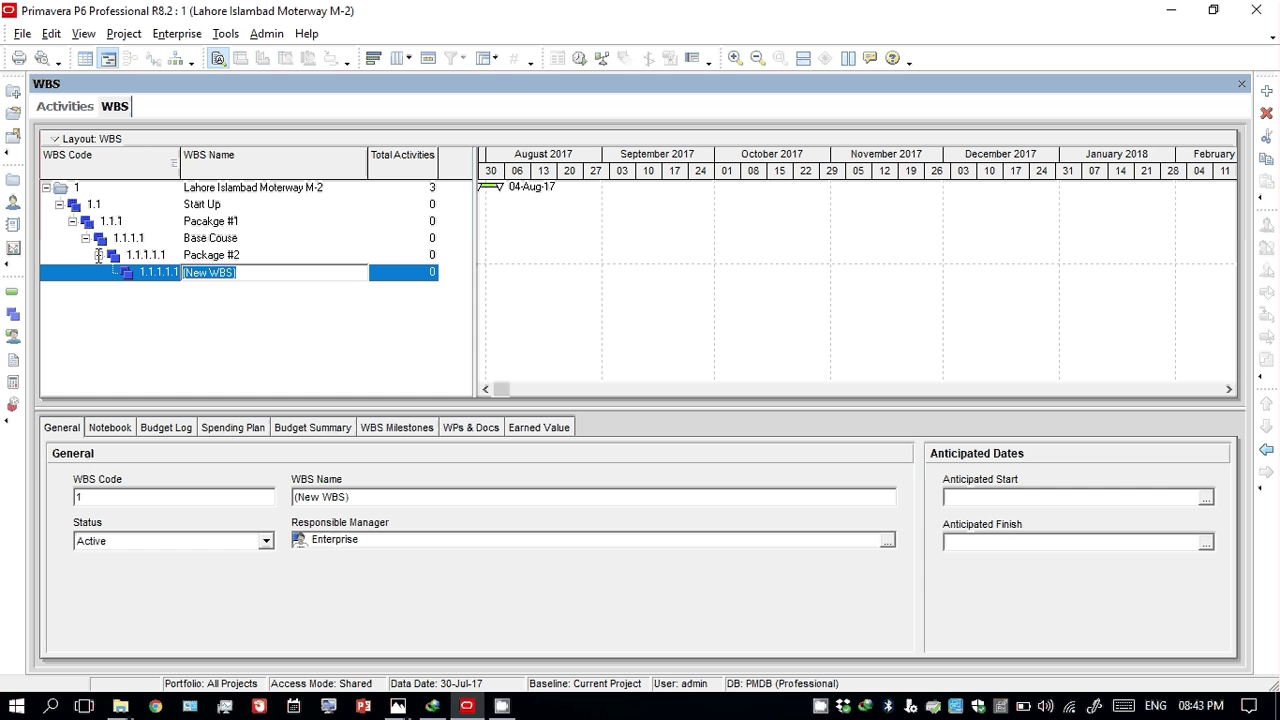
{"action": "type", "text": "Base Course"}
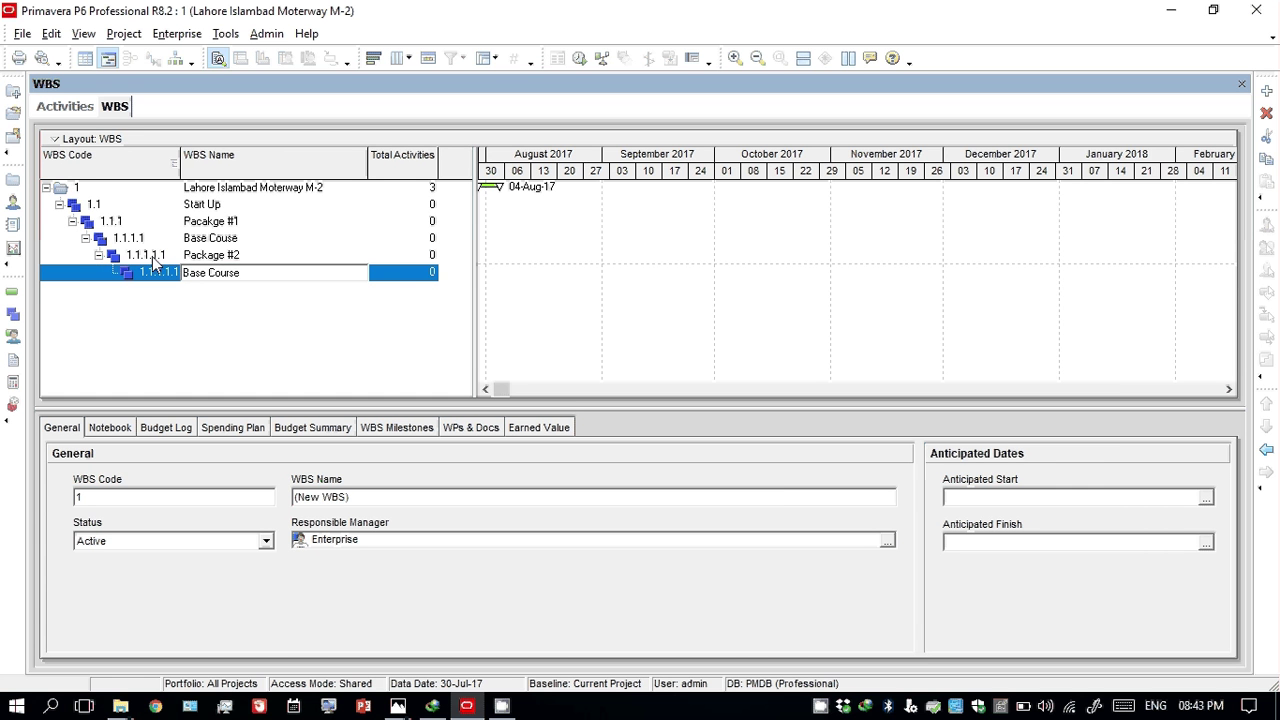
{"action": "left_click", "coordinate": [152, 256]}
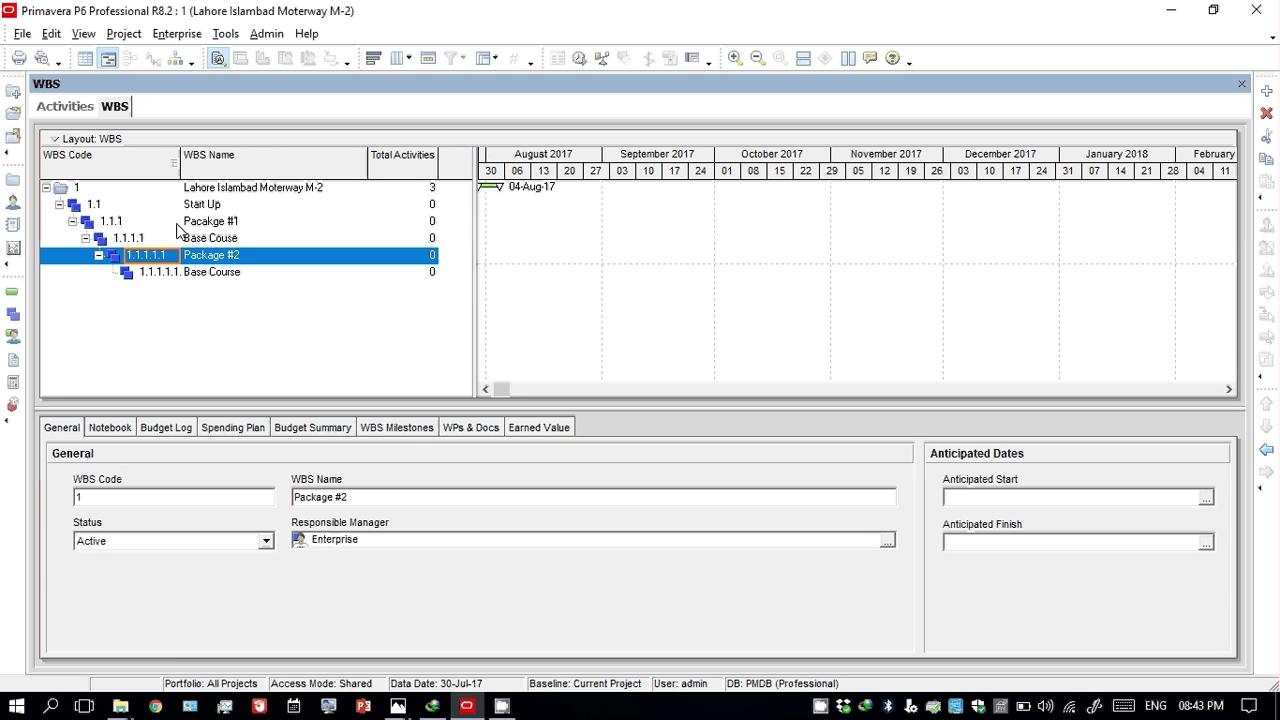
Outdent the "Package #2" WBS element by two levels so it sits directly under Start Up, alongside "Pacakge #1"
{"action": "left_click", "coordinate": [207, 224]}
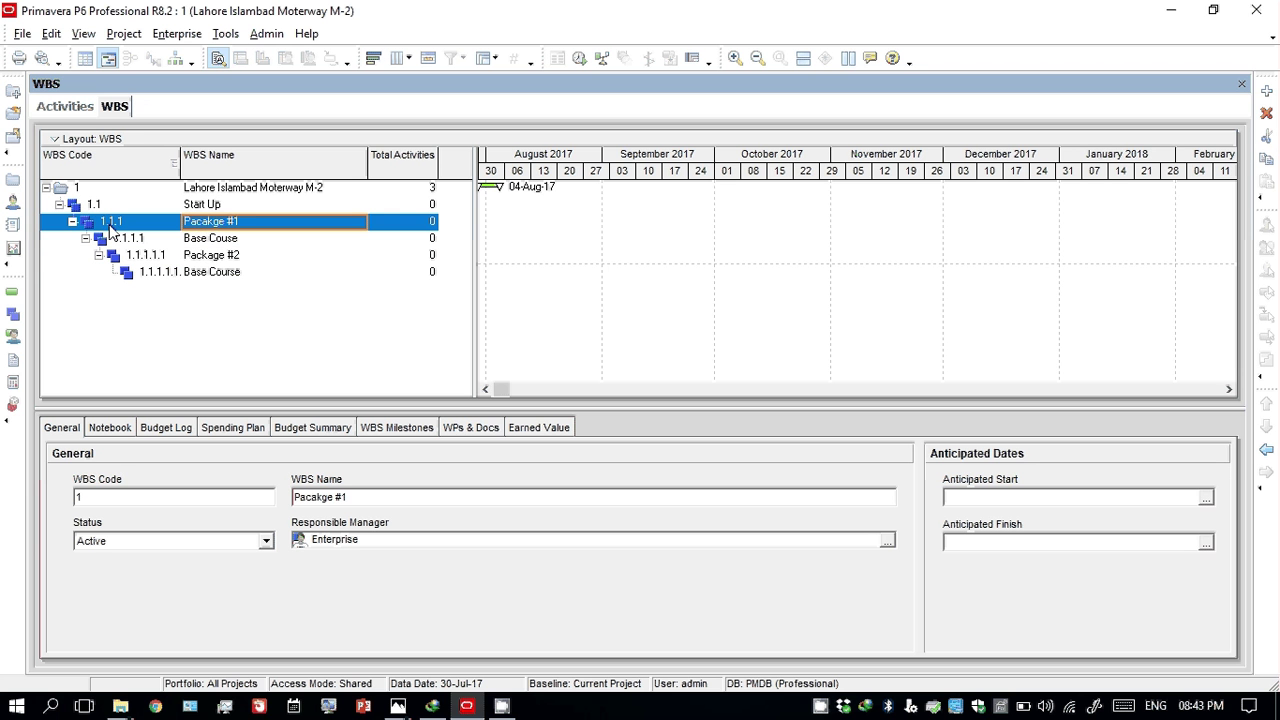
{"action": "left_click", "coordinate": [212, 257]}
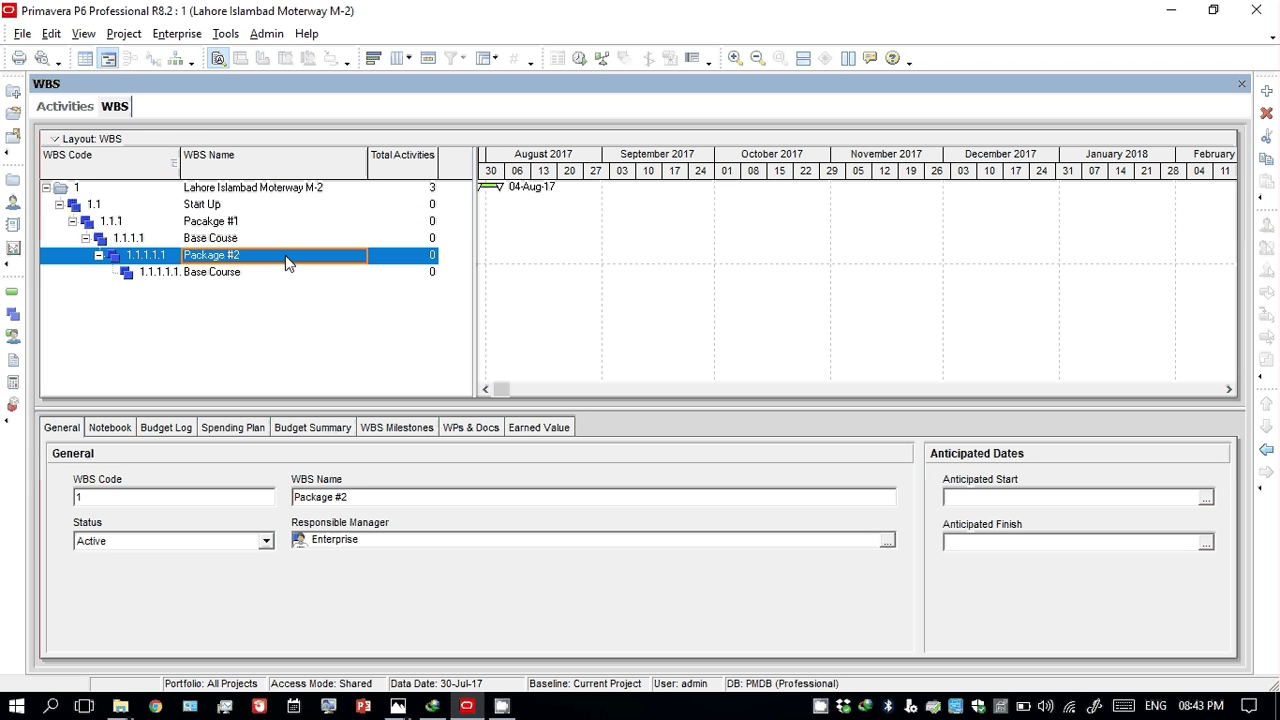
{"action": "left_click", "coordinate": [1266, 451]}
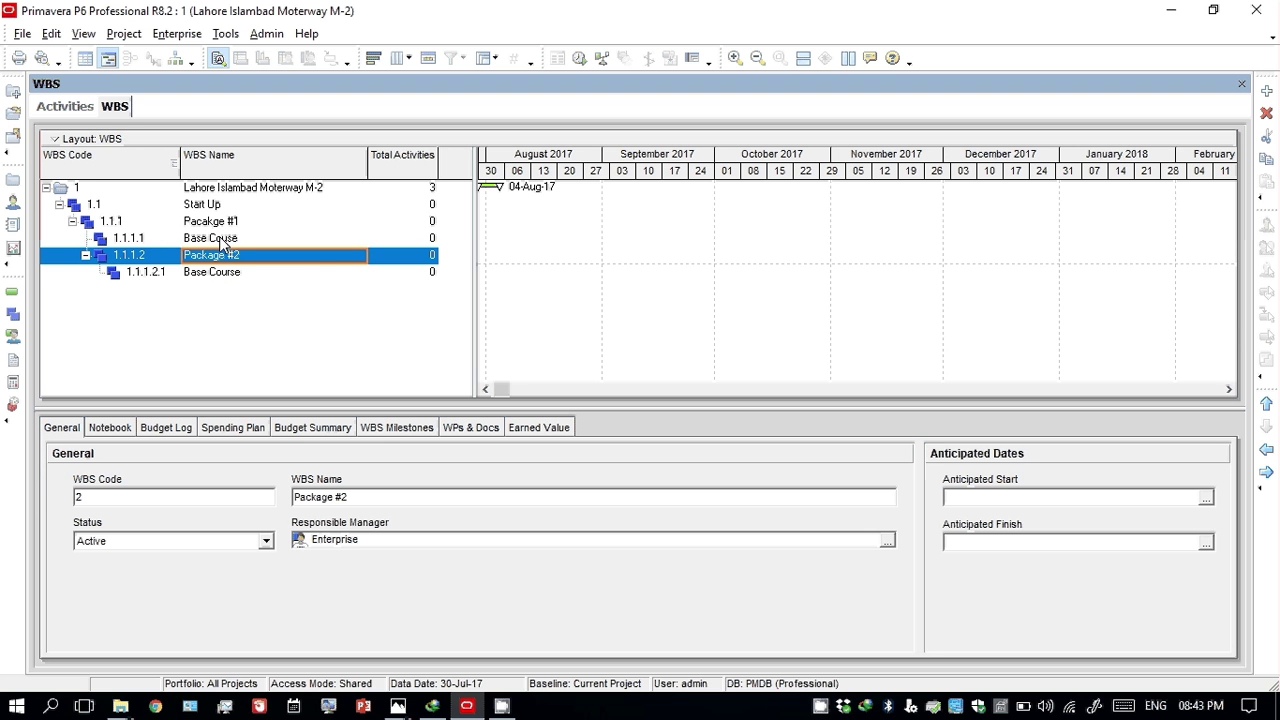
{"action": "left_click", "coordinate": [1267, 450]}
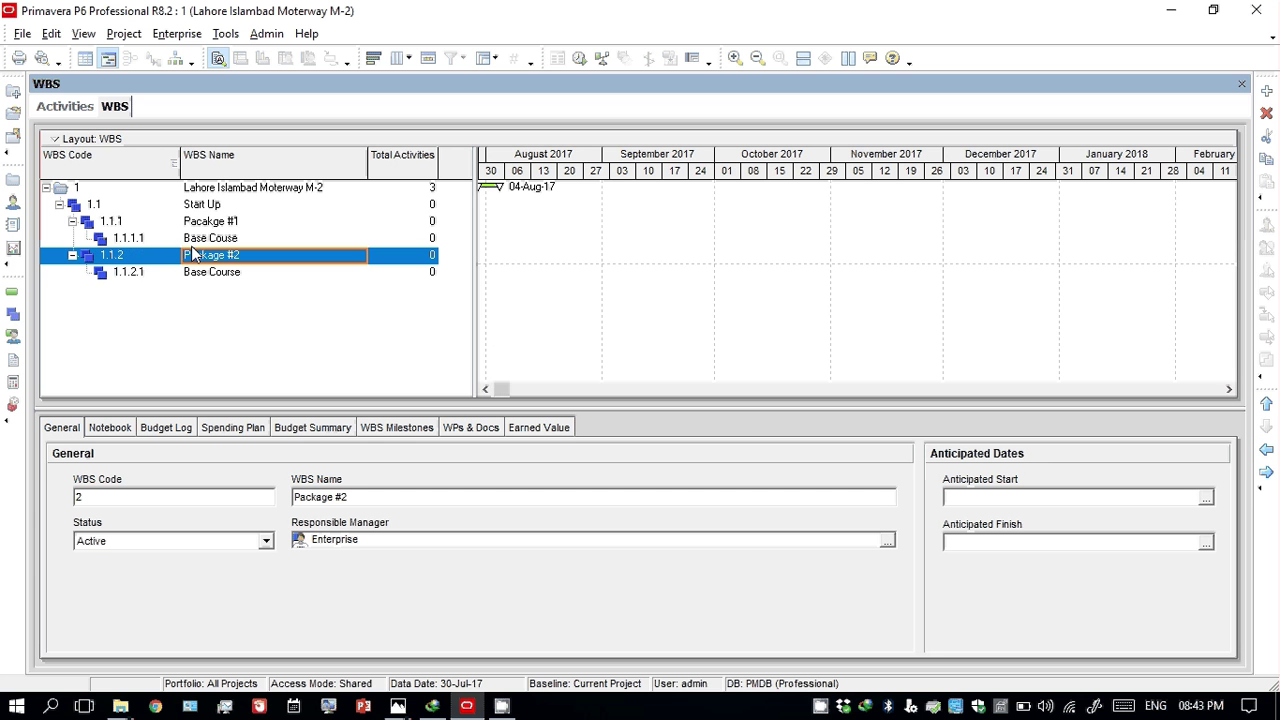
Collapse the "Pacakge #1" and "Package #2" branches of the WBS
{"action": "left_click", "coordinate": [73, 223]}
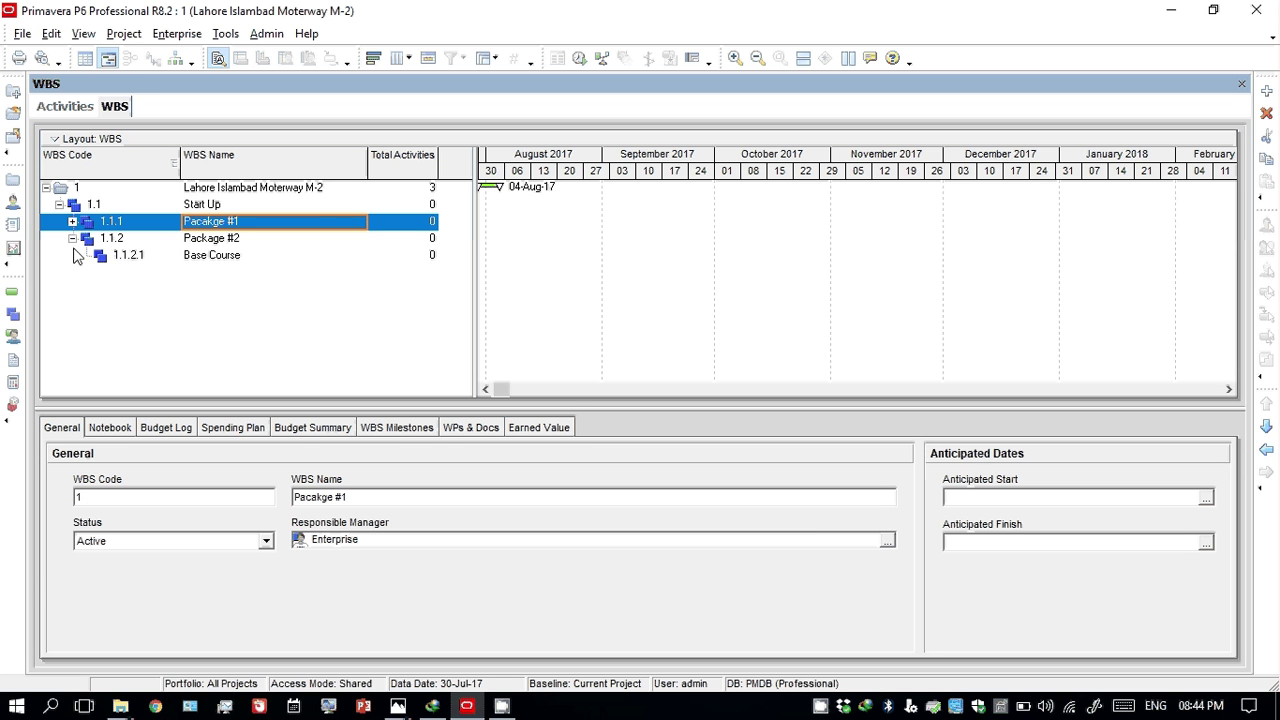
{"action": "left_click", "coordinate": [73, 243]}
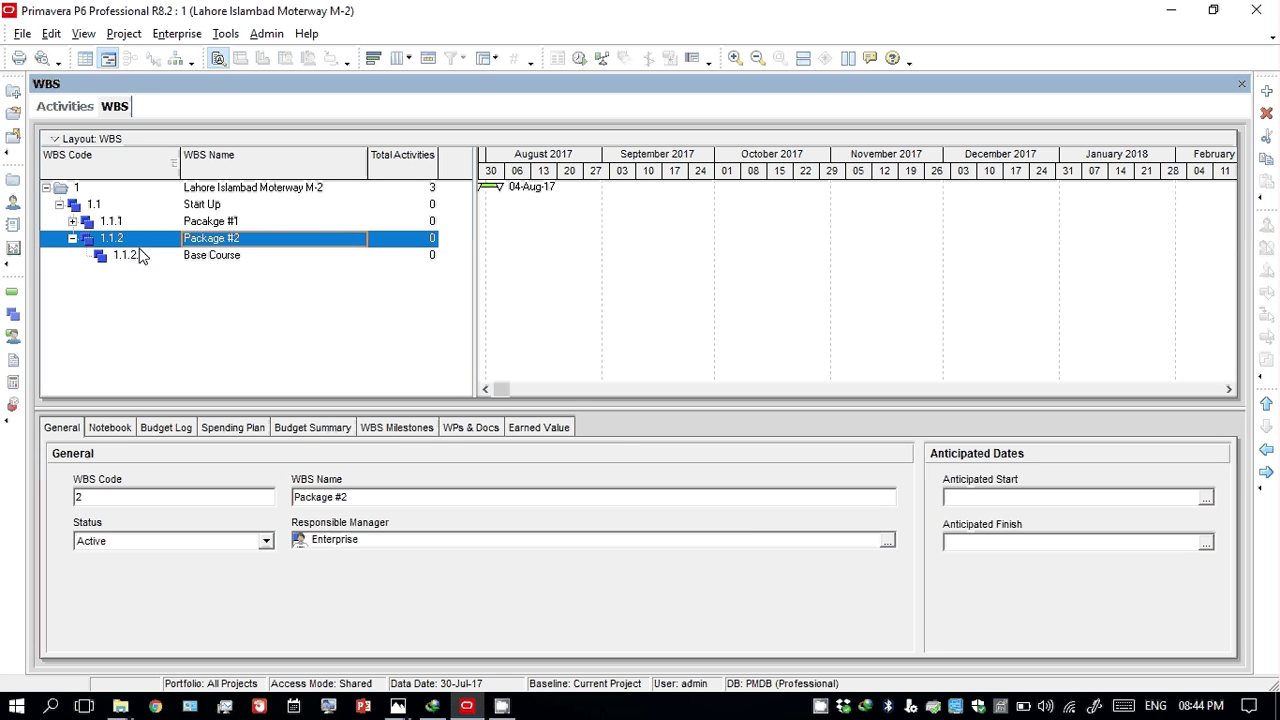
{"action": "left_click", "coordinate": [72, 239]}
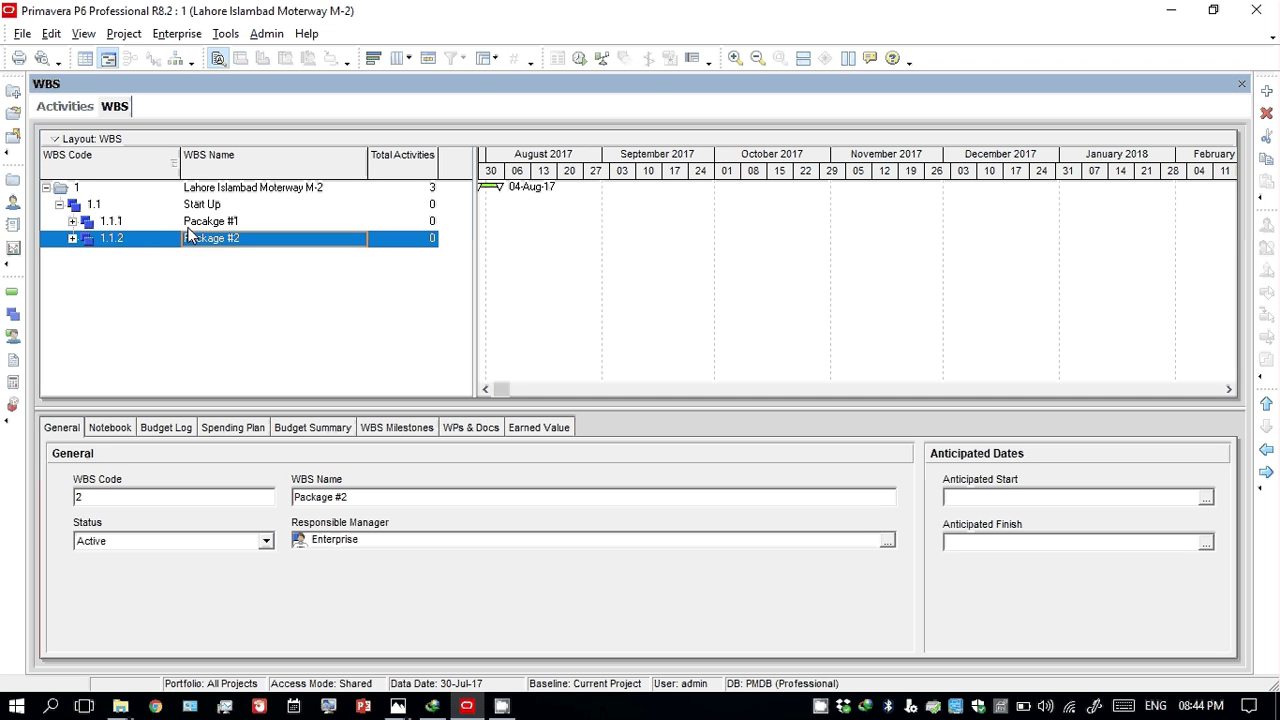
Expand "Pacakge #1", add two nested WBS elements beneath its "Base Couse" element, and select the upper new one
{"action": "left_click", "coordinate": [72, 221]}
{"action": "left_click", "coordinate": [126, 243]}
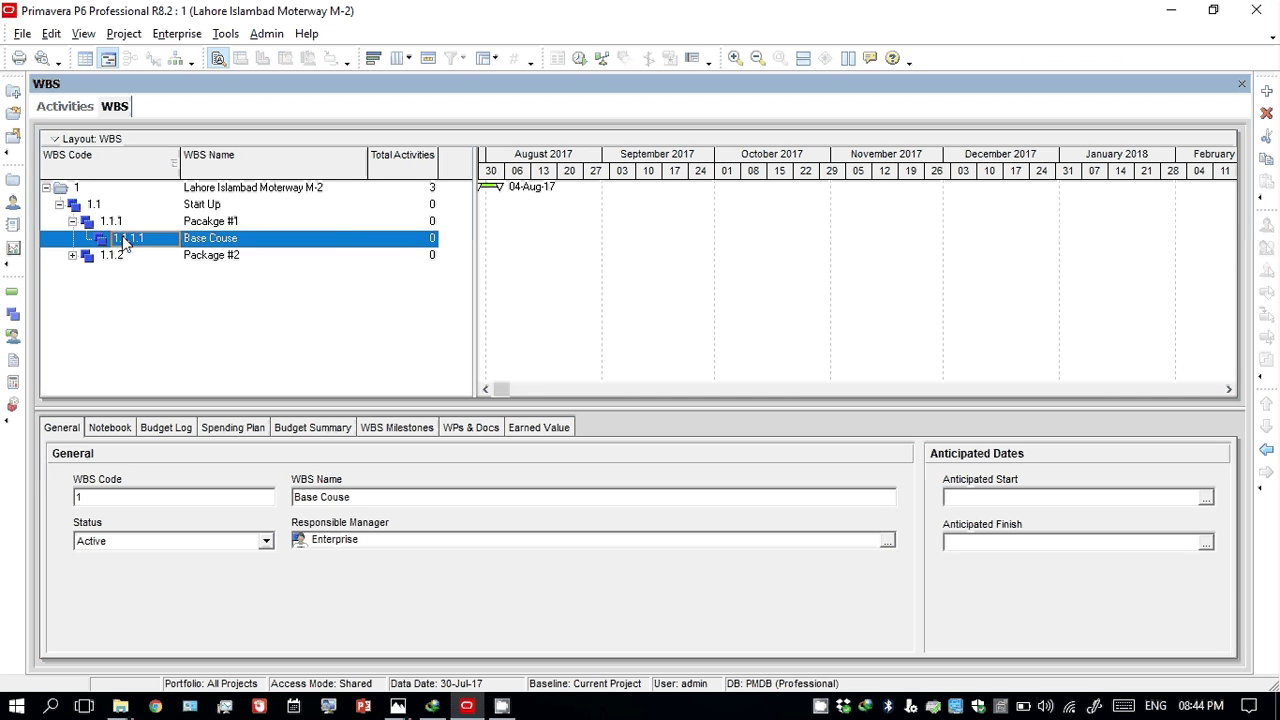
{"action": "left_click", "coordinate": [1267, 92]}
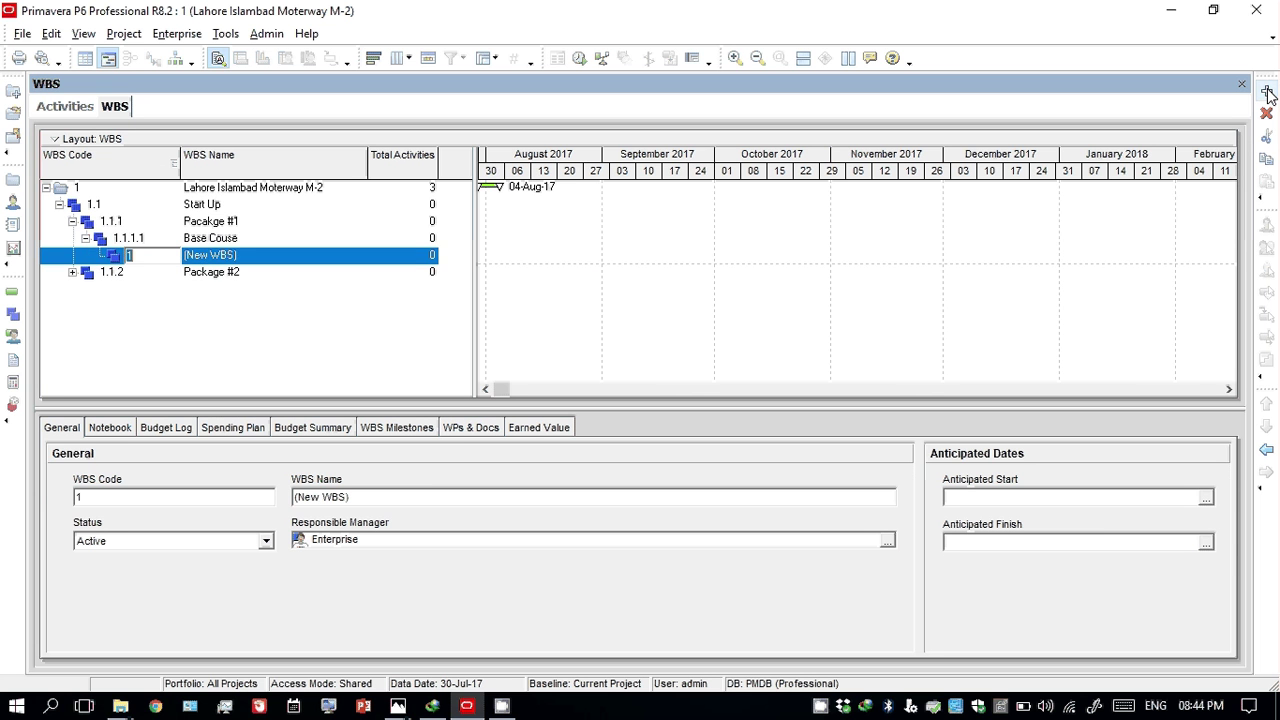
{"action": "left_click", "coordinate": [1267, 92]}
{"action": "left_click", "coordinate": [230, 256]}
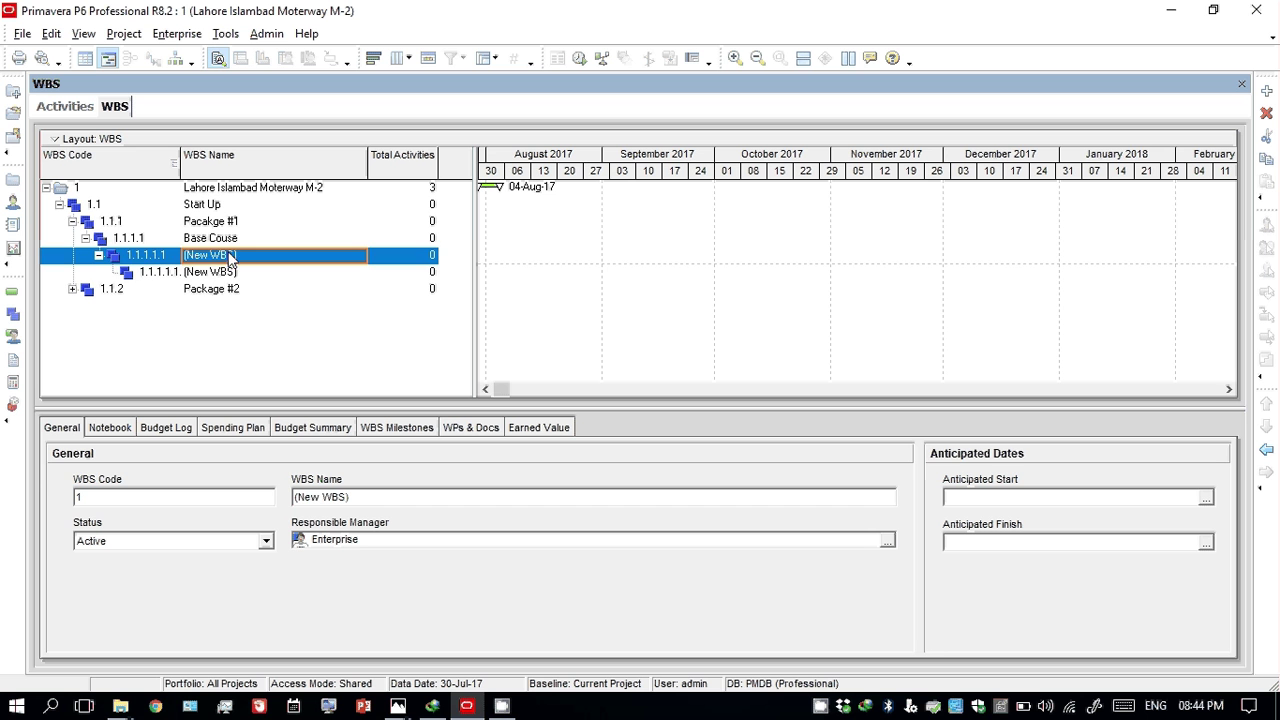
Outdent the upper new WBS element one level so it sits directly under "Pacakge #1", alongside "Base Couse"
{"action": "left_click", "coordinate": [98, 255]}
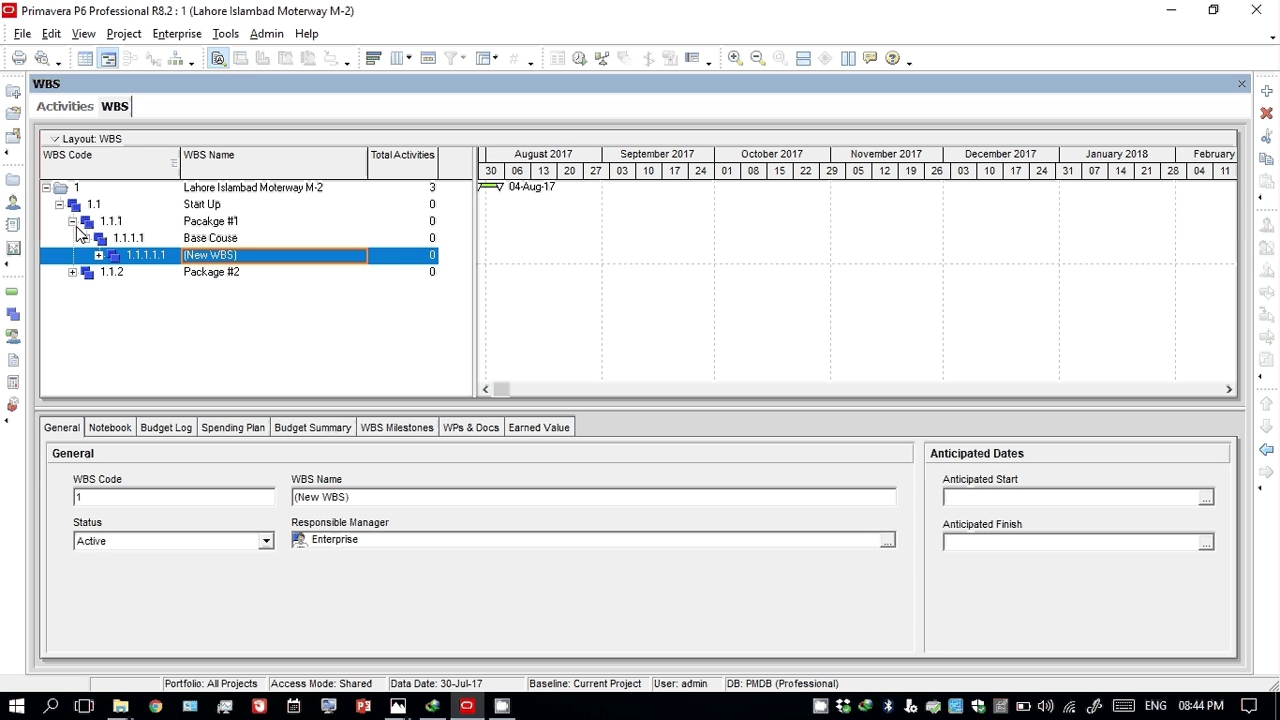
{"action": "left_click", "coordinate": [72, 222]}
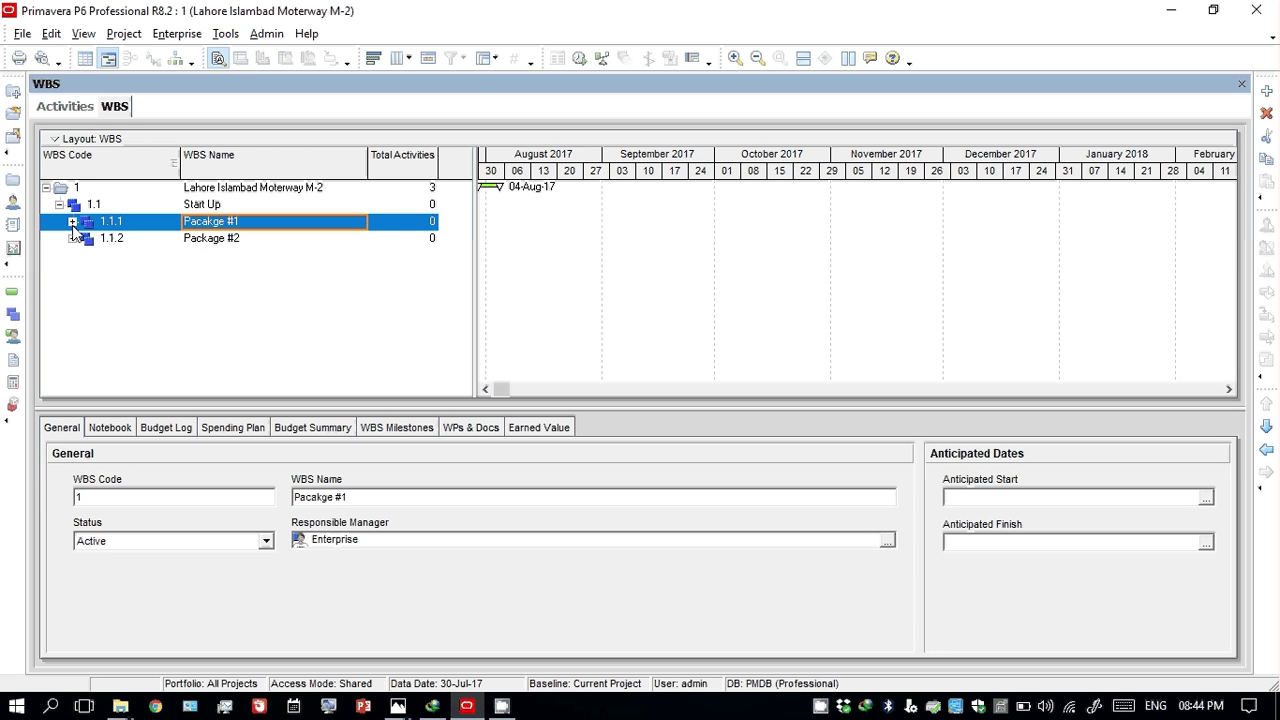
{"action": "left_click", "coordinate": [72, 224]}
{"action": "left_click", "coordinate": [133, 254]}
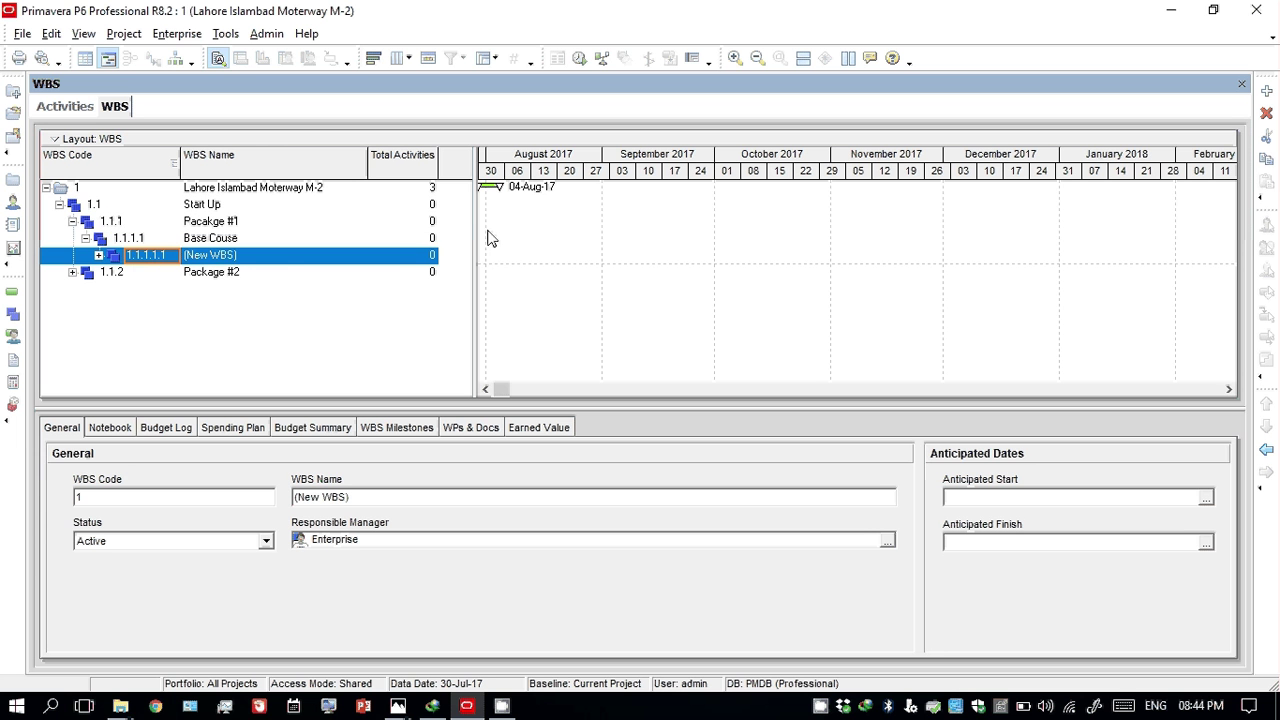
{"action": "left_click", "coordinate": [1267, 451]}
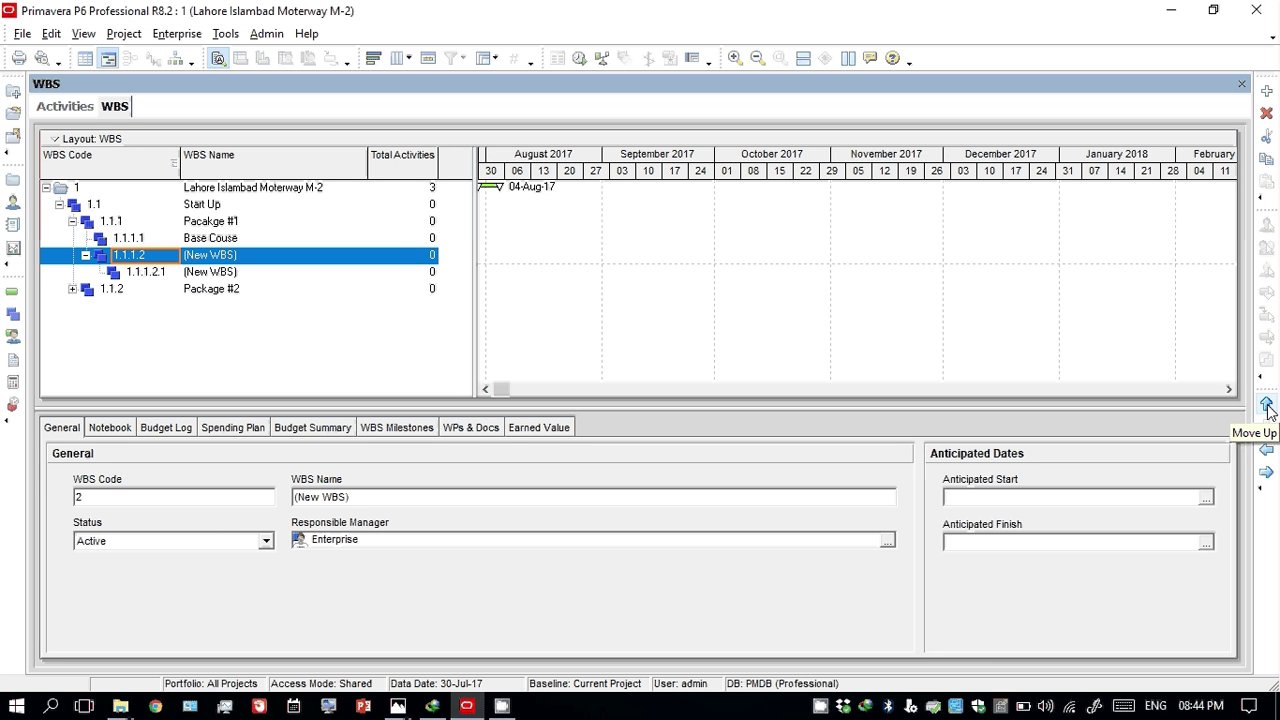
Try moving the upper new WBS element above "Base Couse" and back, and indenting it under "Base Couse" and outdenting it again
{"action": "left_click", "coordinate": [1267, 405]}
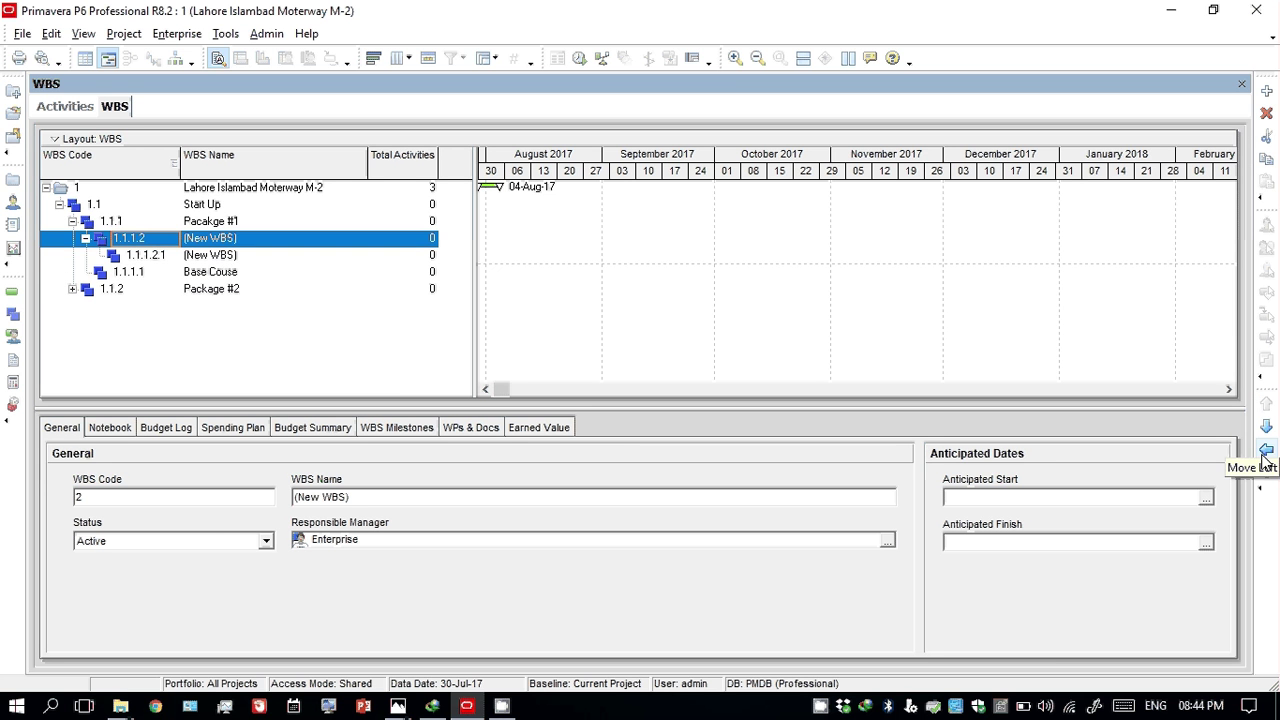
{"action": "left_click", "coordinate": [1267, 426]}
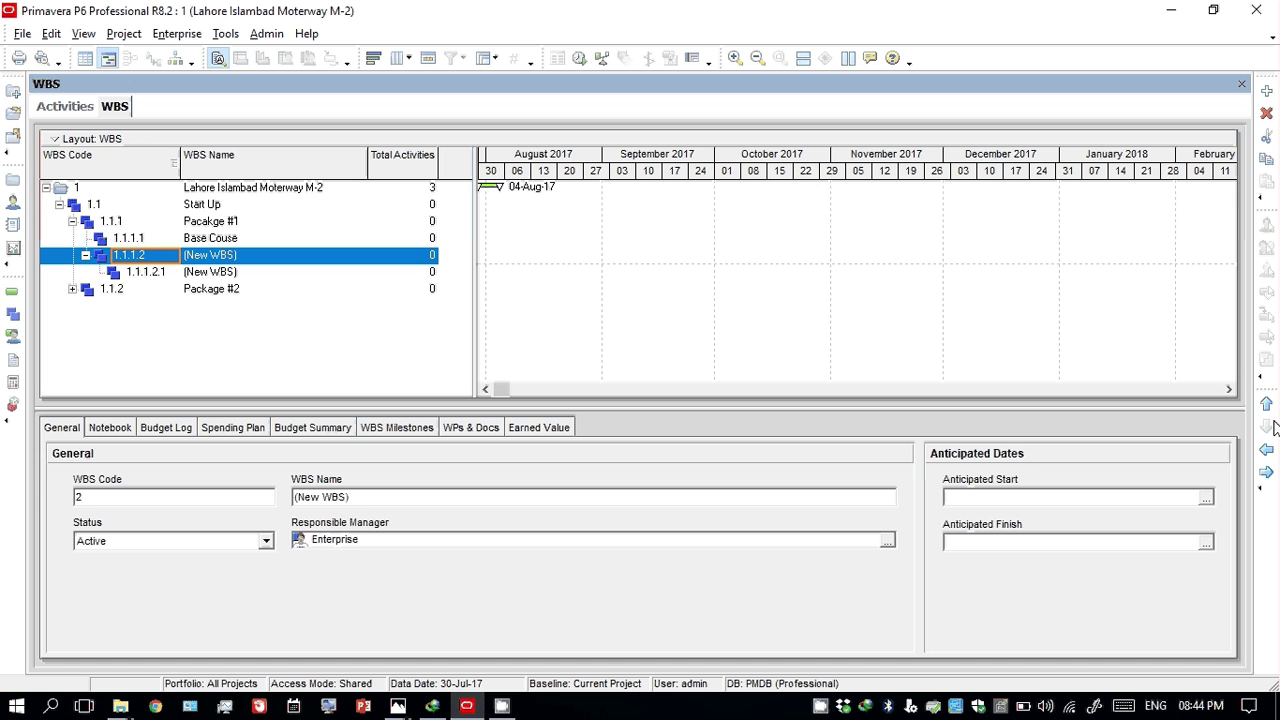
{"action": "left_click", "coordinate": [1267, 474]}
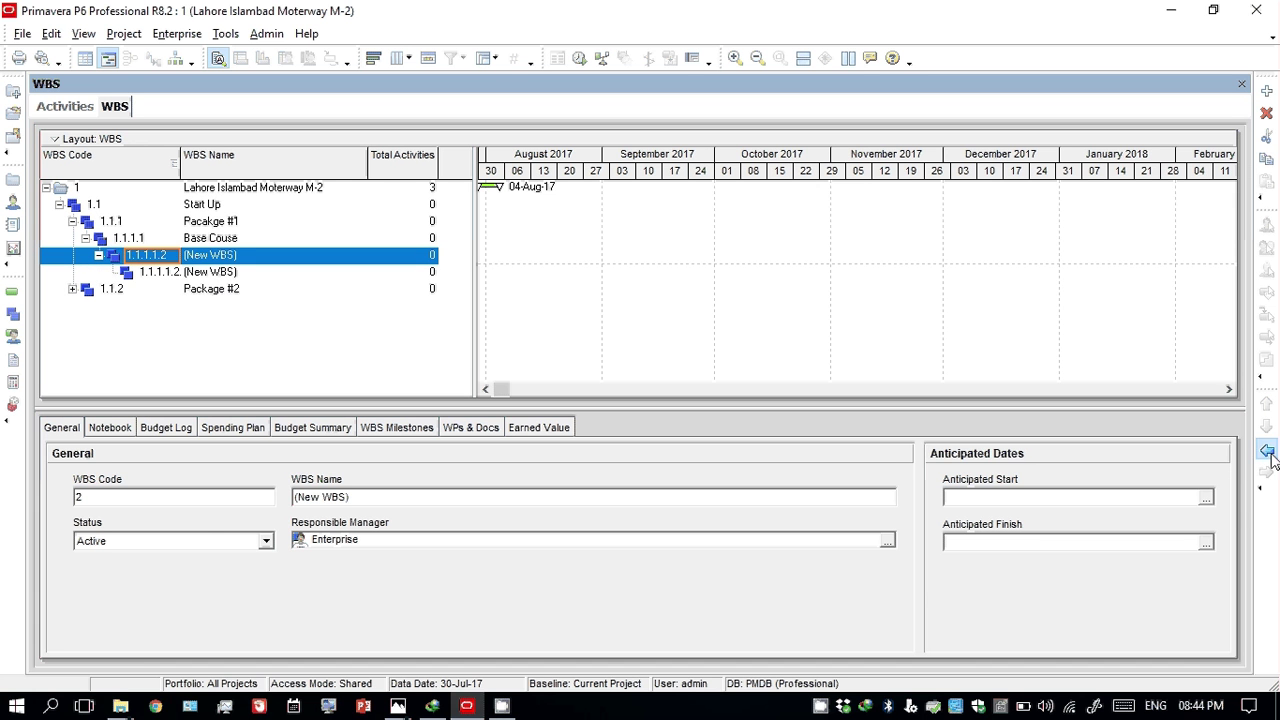
{"action": "left_click", "coordinate": [1267, 449]}
{"action": "left_click", "coordinate": [143, 276]}
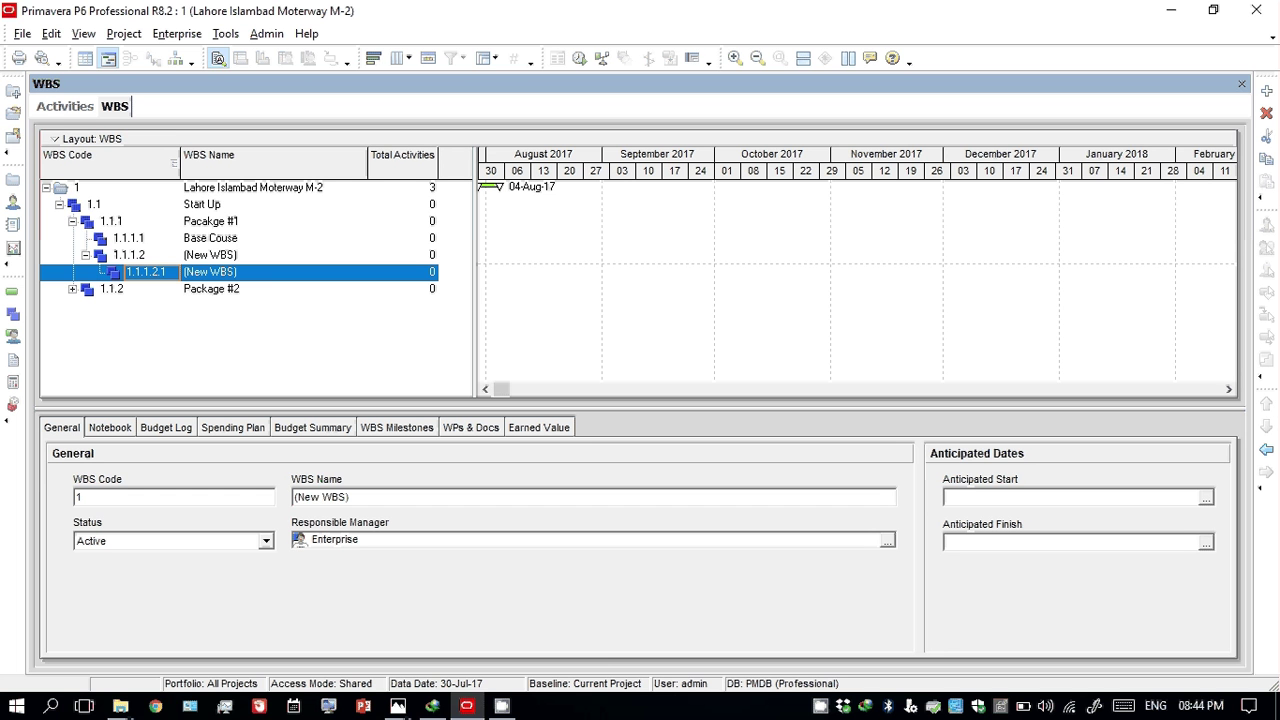
{"action": "left_click", "coordinate": [502, 707]}
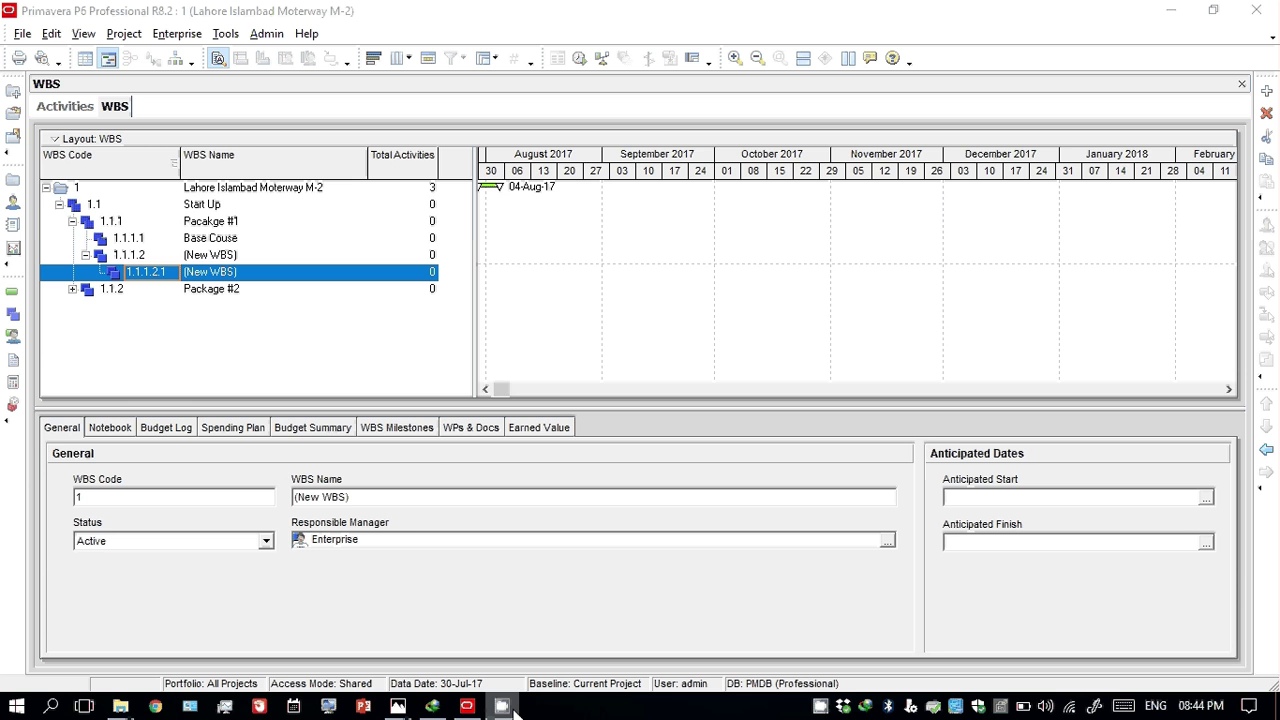
Copy the three project-level activities A1000, A1020 and A900 in the Activities view
{"action": "left_click", "coordinate": [64, 107]}
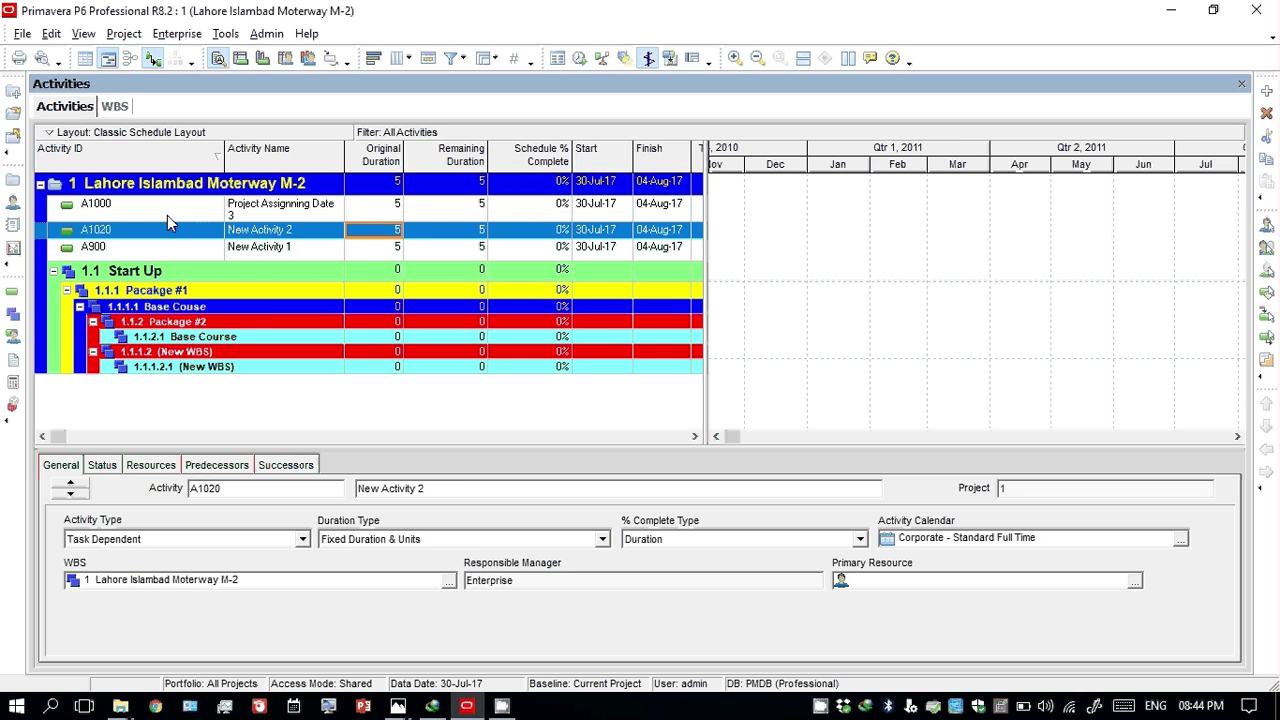
{"action": "left_click", "coordinate": [271, 207]}
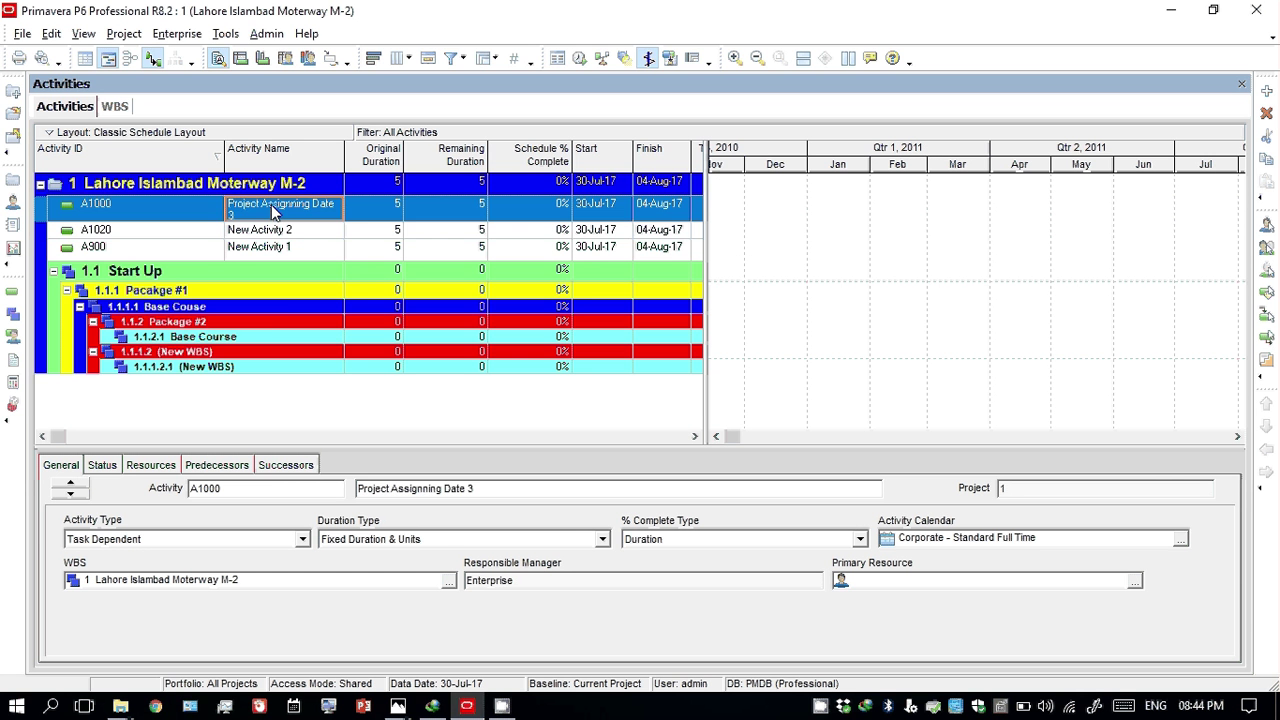
{"action": "key", "text": "shift+Down"}
{"action": "key", "text": "shift+Down"}
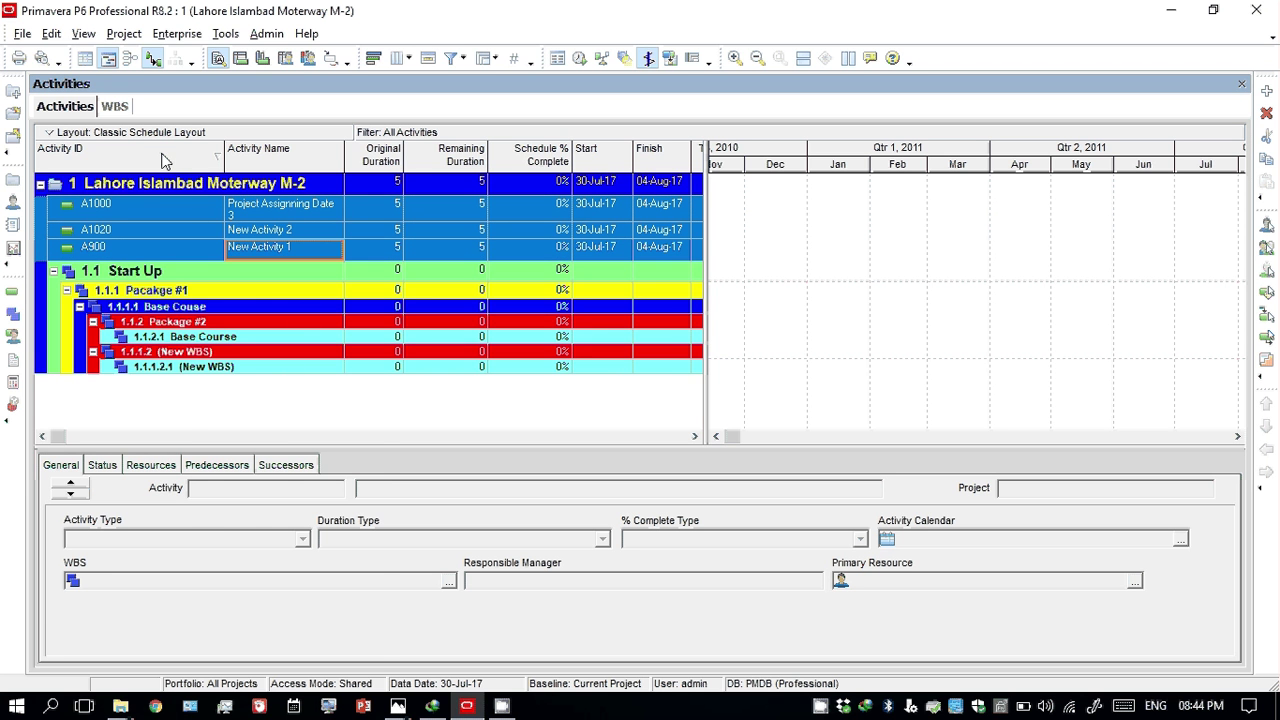
{"action": "right_click", "coordinate": [193, 212]}
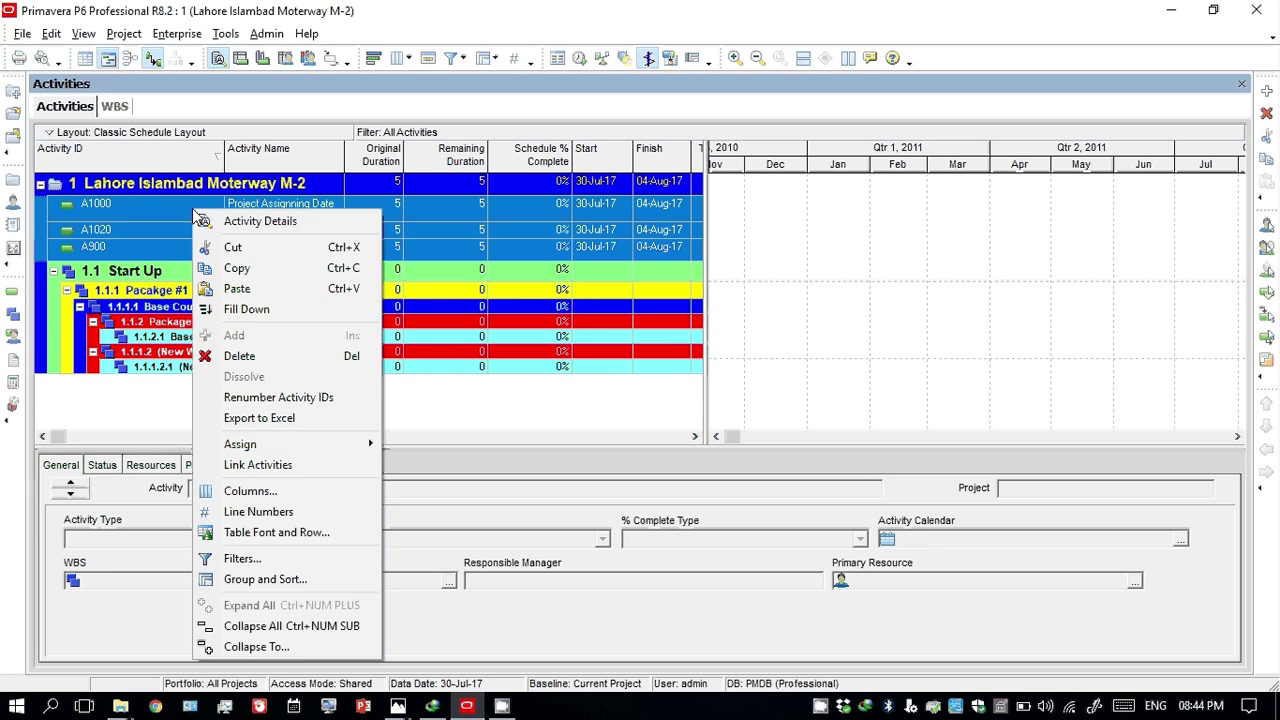
{"action": "left_click", "coordinate": [240, 268]}
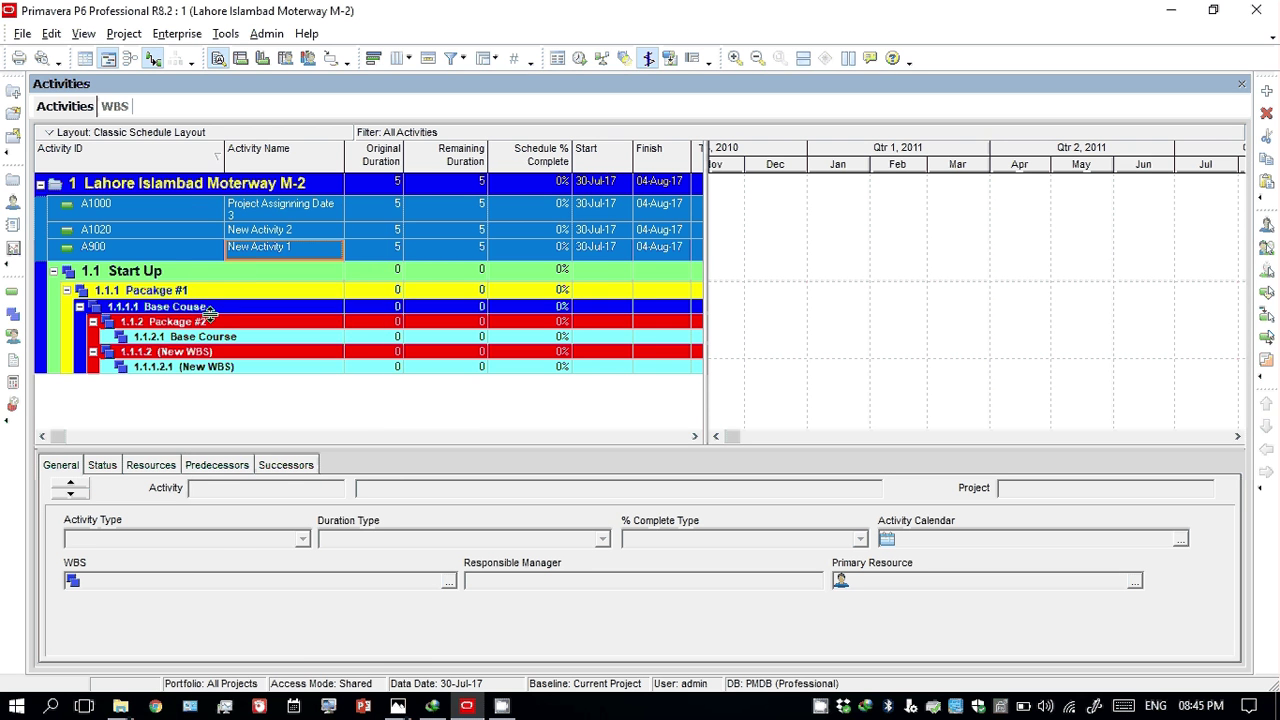
Paste the copied activities under the "Base Couse" WBS of "Pacakge #1", keeping all the activity information options enabled
{"action": "left_click", "coordinate": [211, 311]}
{"action": "right_click", "coordinate": [211, 316]}
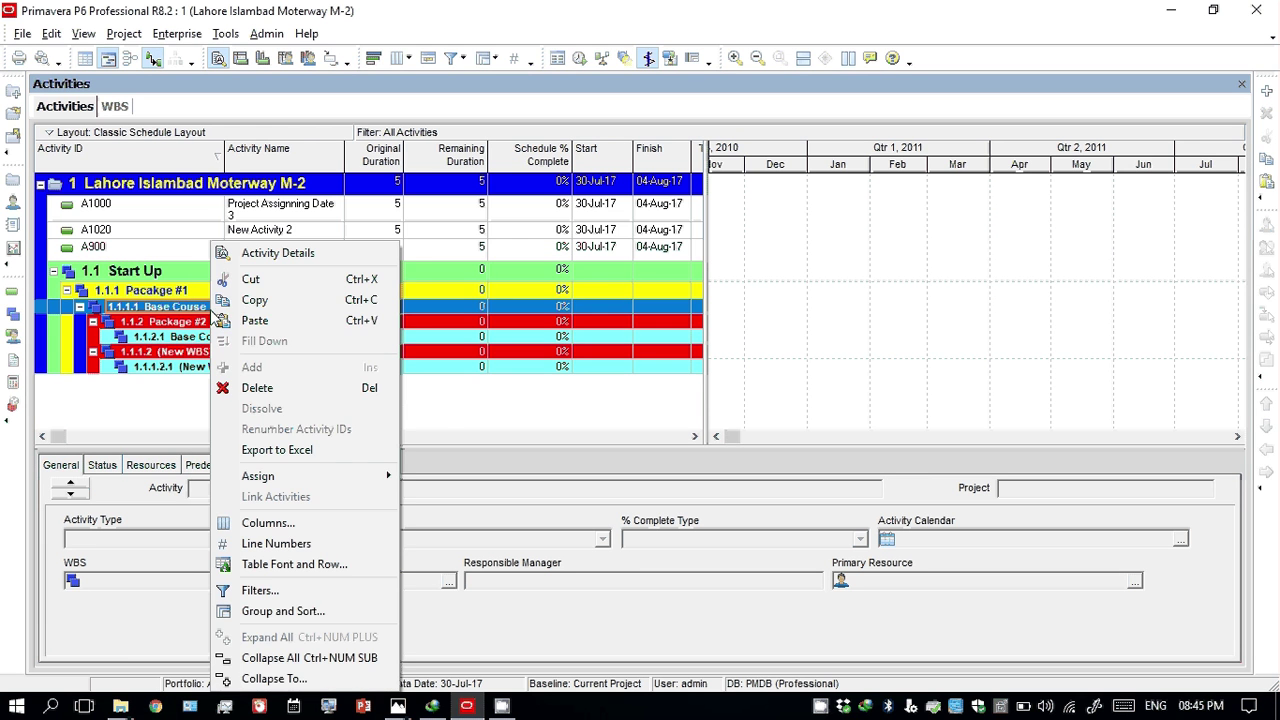
{"action": "left_click", "coordinate": [242, 322]}
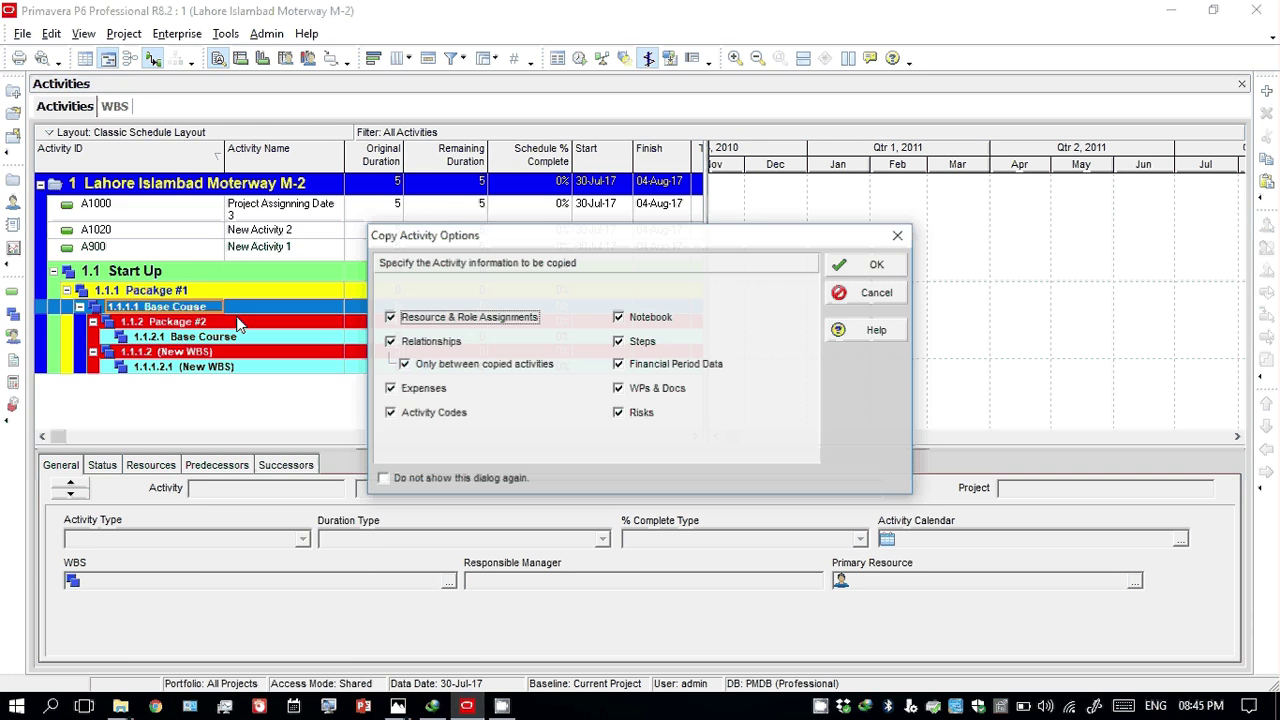
{"action": "left_click", "coordinate": [870, 266]}
{"action": "left_click", "coordinate": [860, 249]}
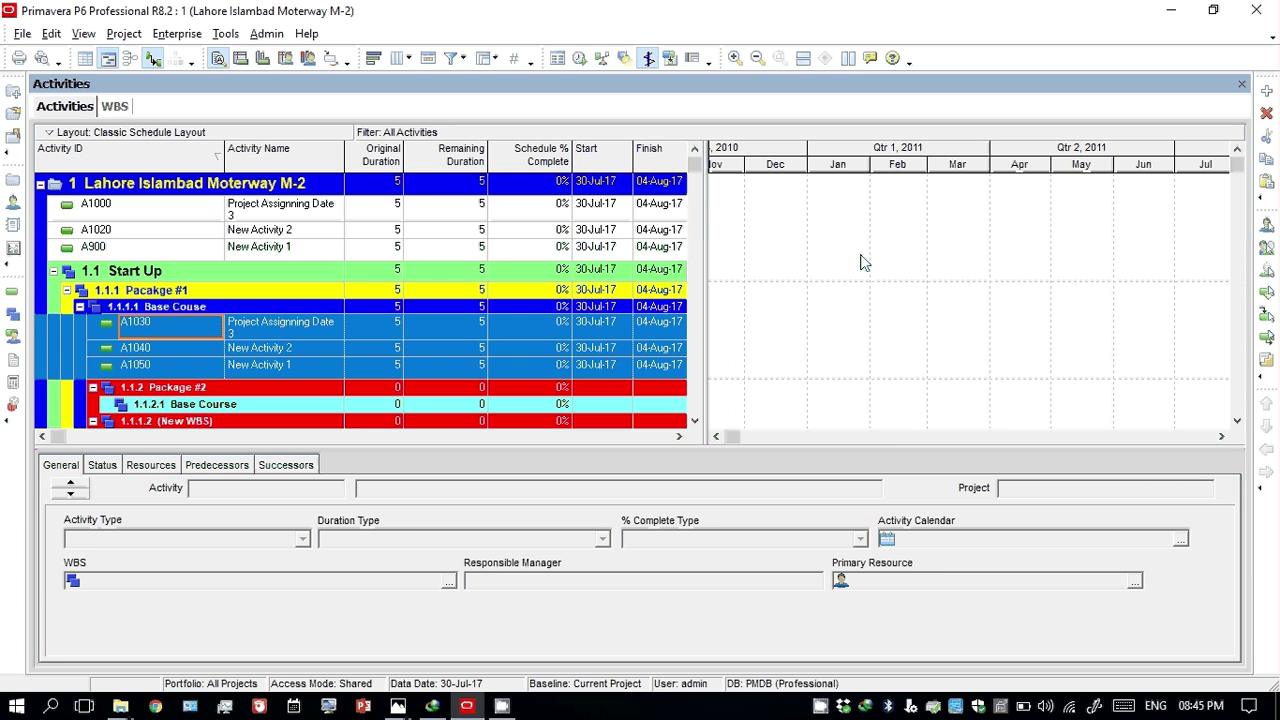
Inspect the three pasted activities under "Base Couse" one by one
{"action": "left_click", "coordinate": [302, 325]}
{"action": "left_click", "coordinate": [285, 353]}
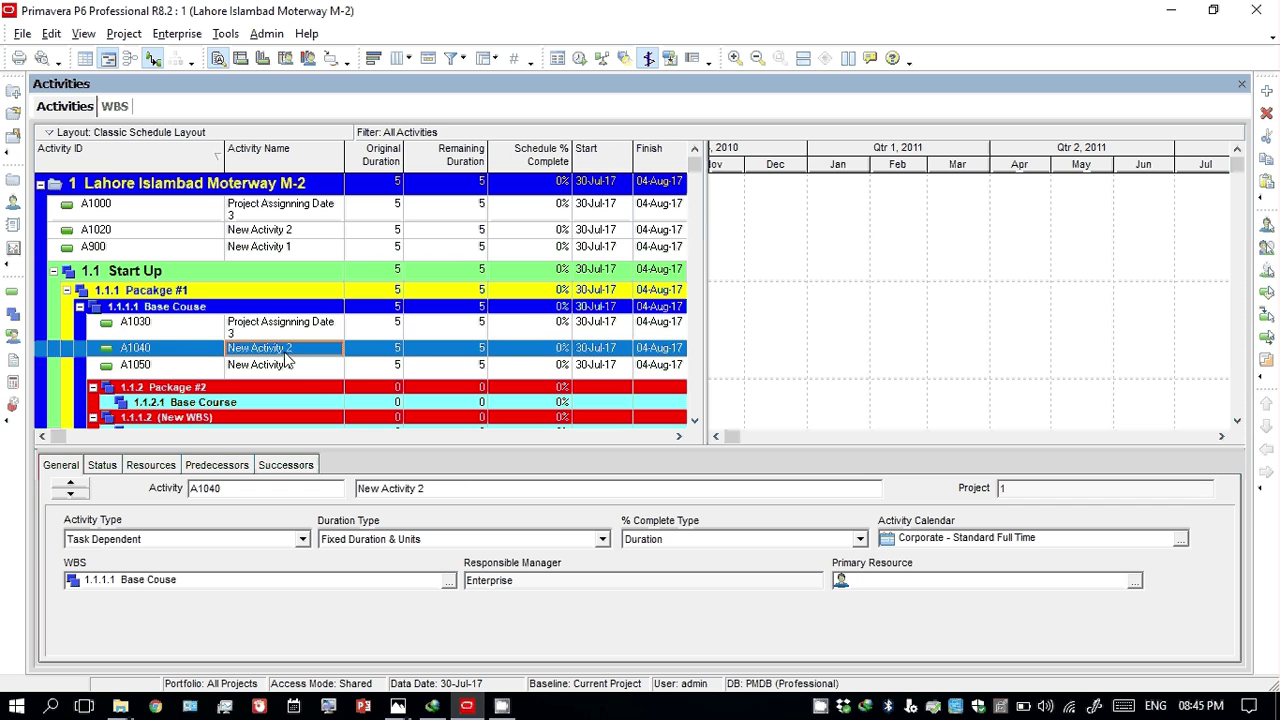
{"action": "left_click", "coordinate": [285, 366]}
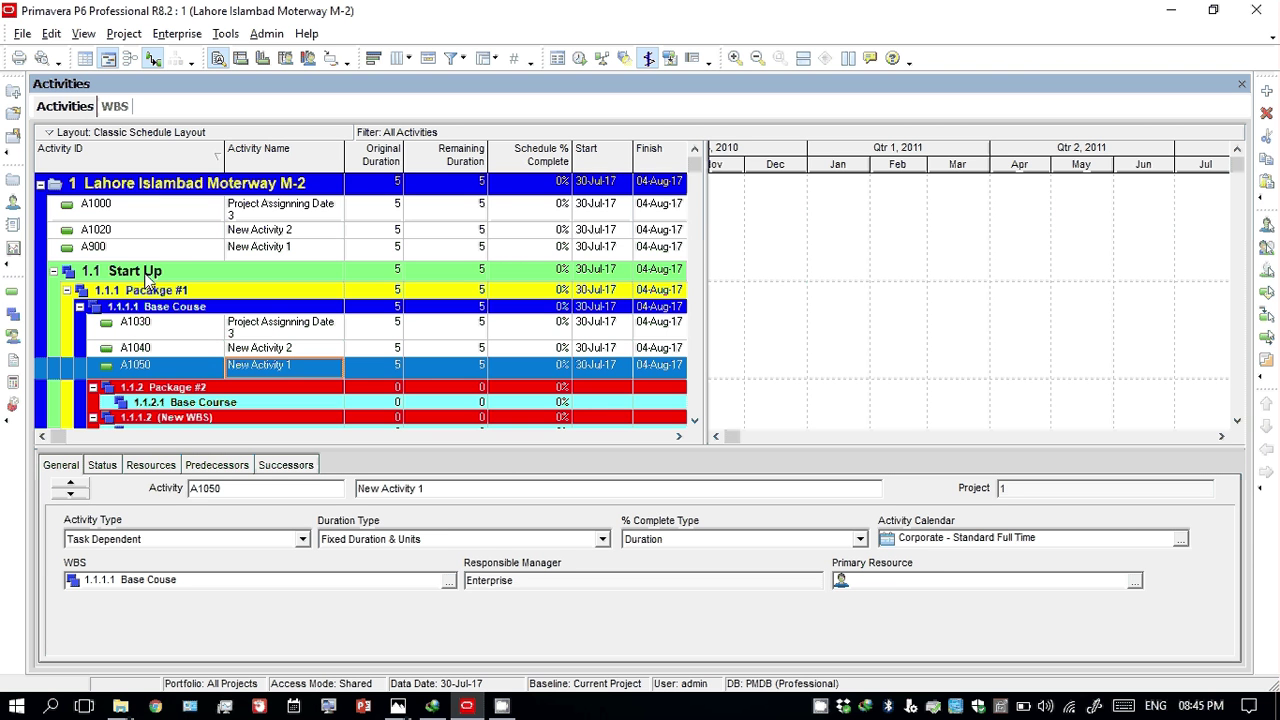
Collapse the "Pacakge #1" branch in the activity table, expand it again, and select activity A900
{"action": "left_click", "coordinate": [180, 312]}
{"action": "left_click", "coordinate": [194, 294]}
{"action": "double_click", "coordinate": [193, 295]}
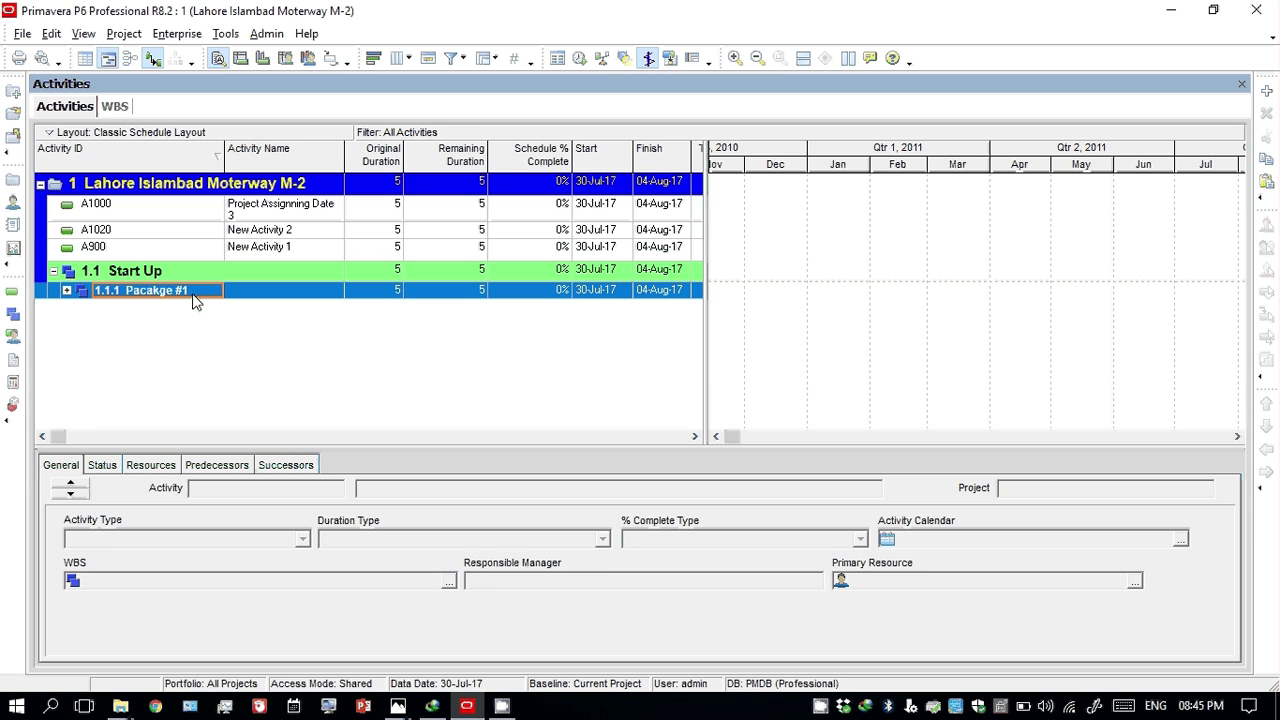
{"action": "left_click", "coordinate": [67, 290]}
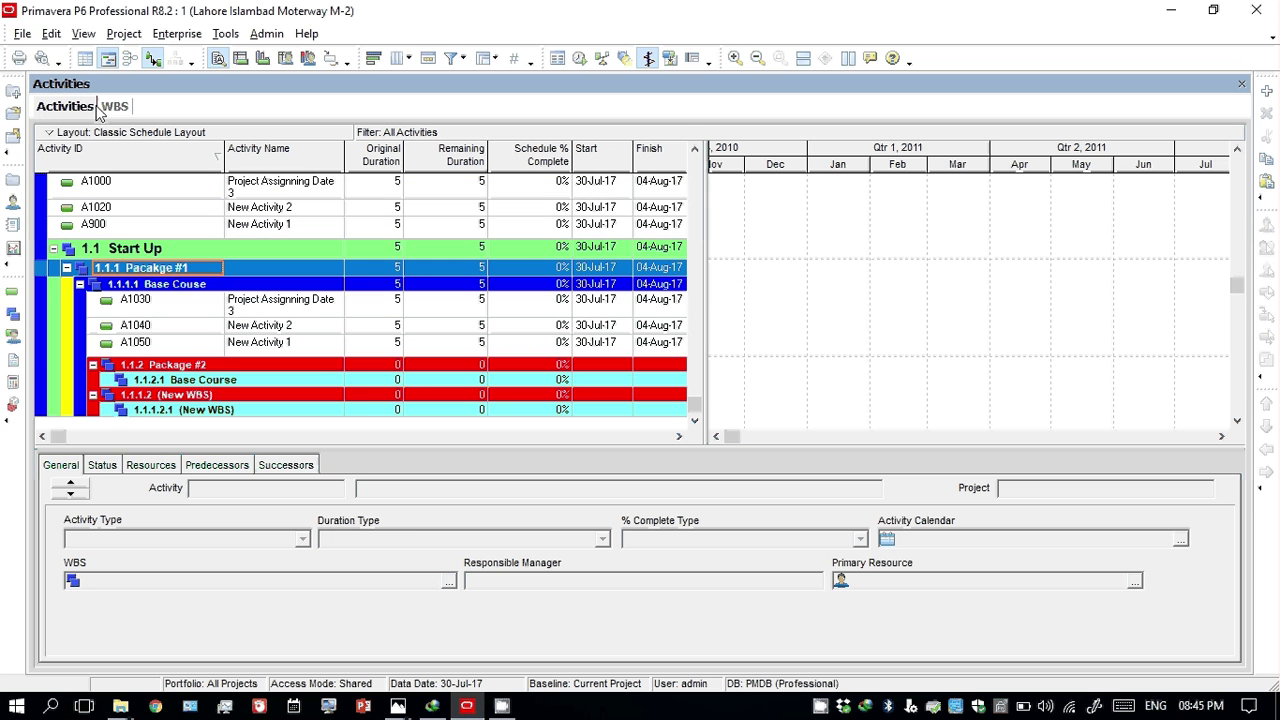
{"action": "left_click", "coordinate": [200, 227]}
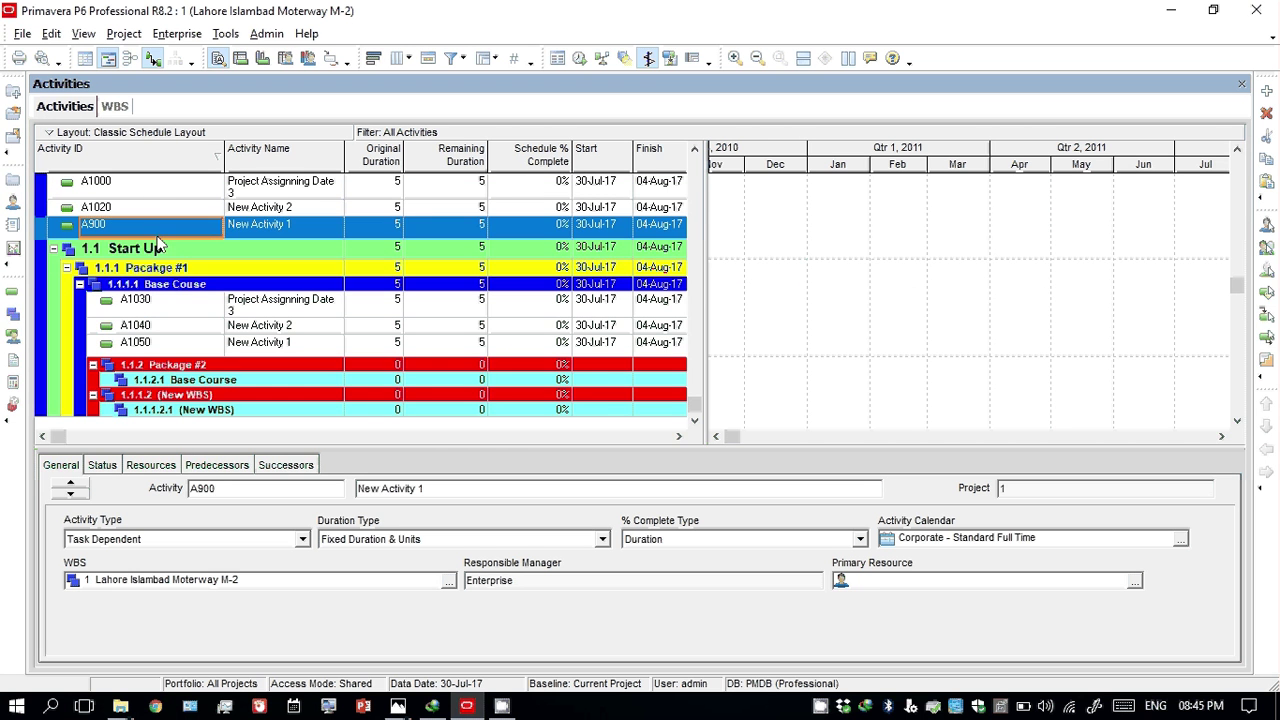
Review the "Pacakge #1" and "Base Couse" elements in the WBS view and return to the Activities view
{"action": "left_click", "coordinate": [114, 107]}
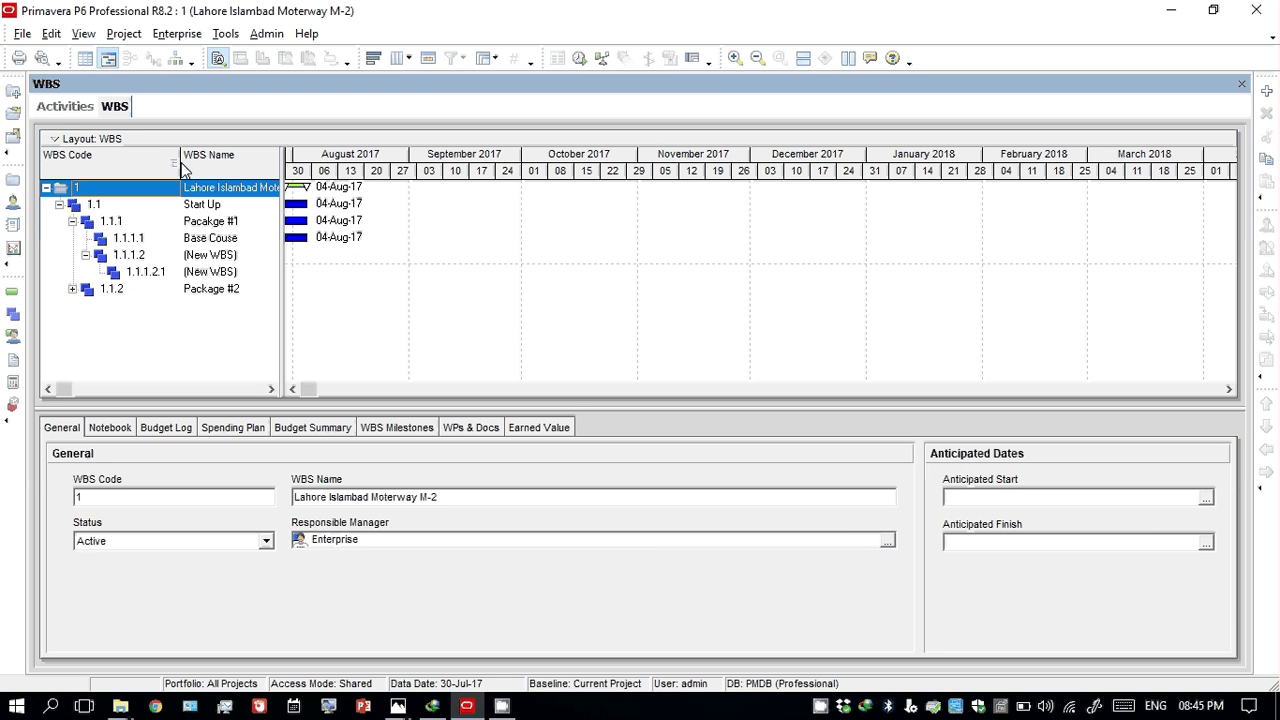
{"action": "left_click", "coordinate": [214, 224]}
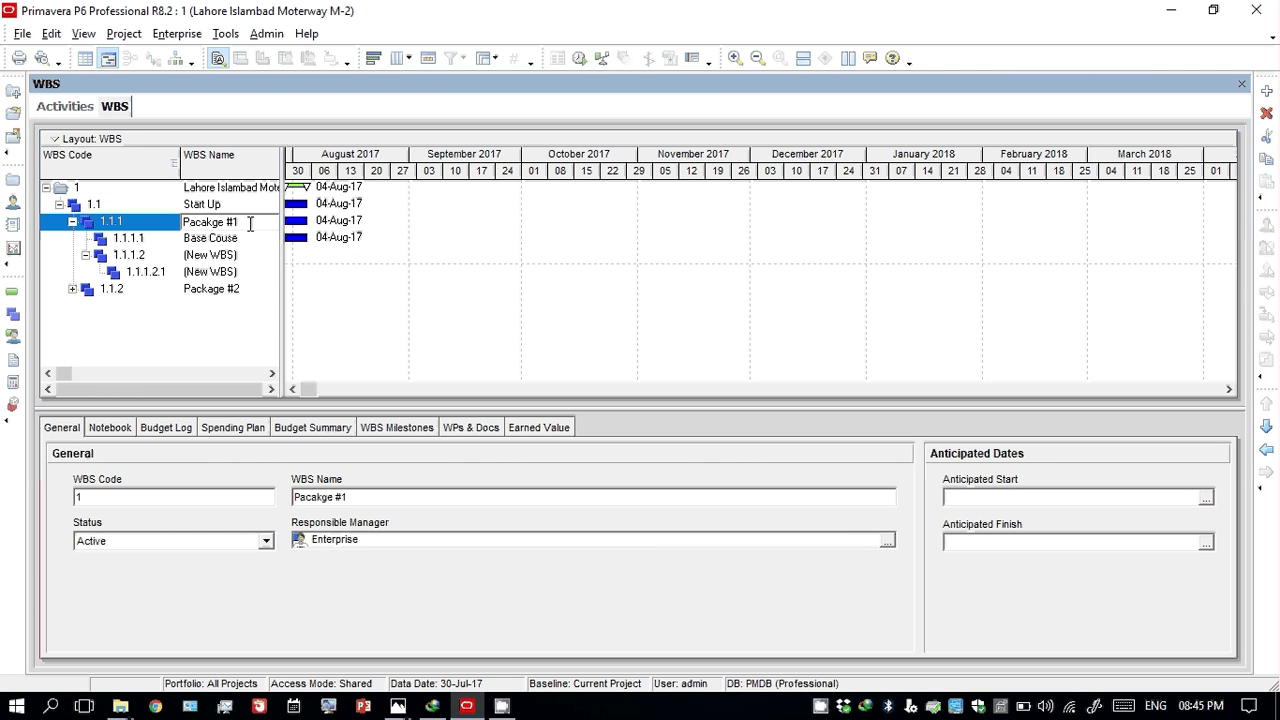
{"action": "left_click", "coordinate": [251, 223]}
{"action": "left_click", "coordinate": [250, 240]}
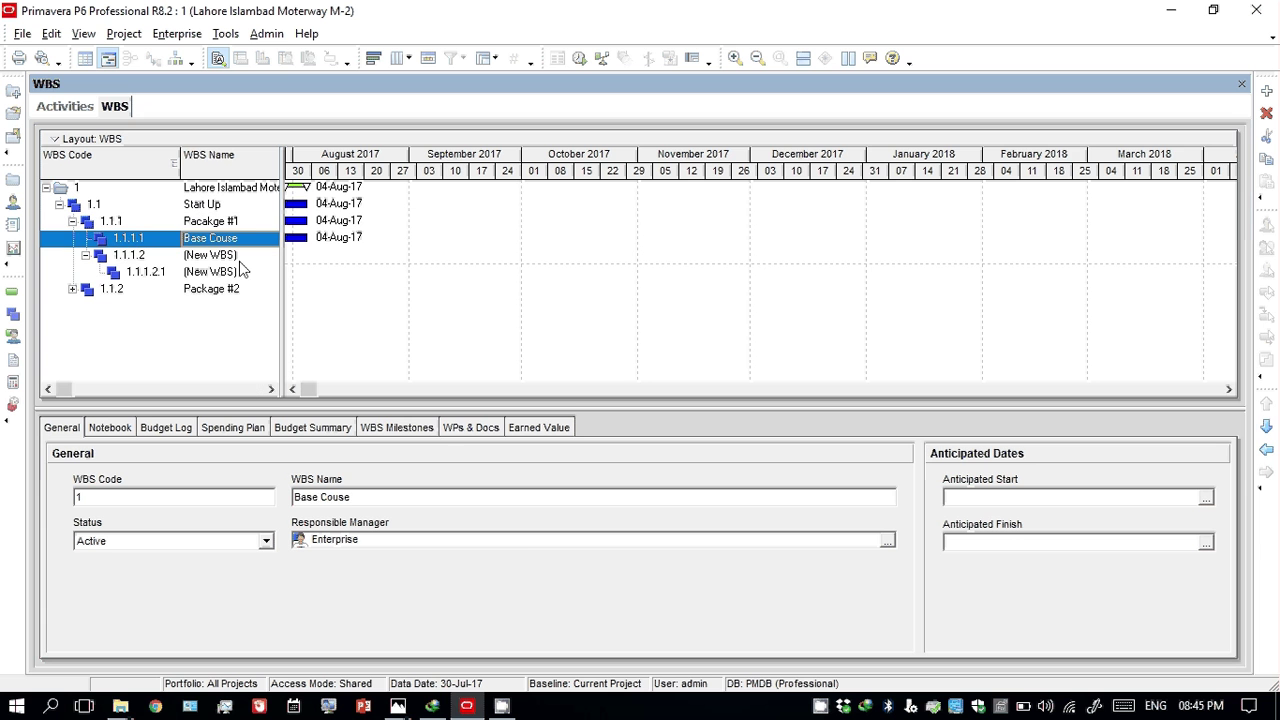
{"action": "left_click", "coordinate": [45, 108]}
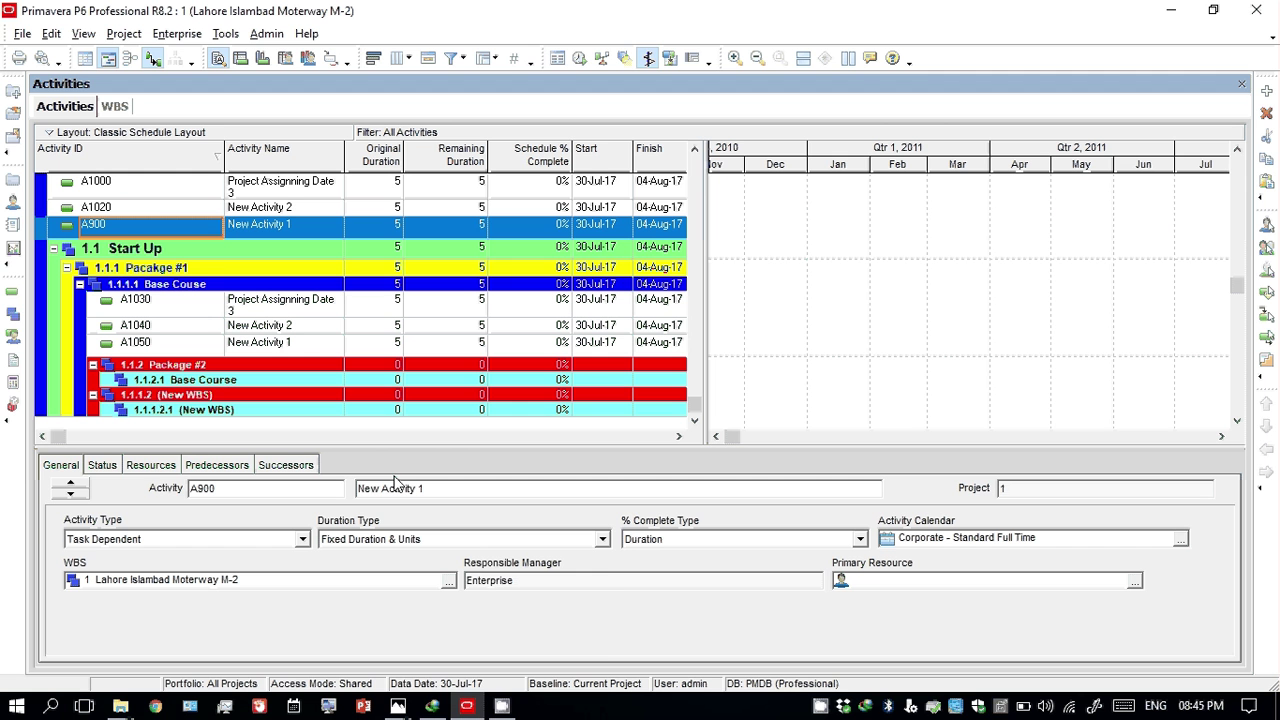
{"action": "mouse_move", "coordinate": [510, 710]}
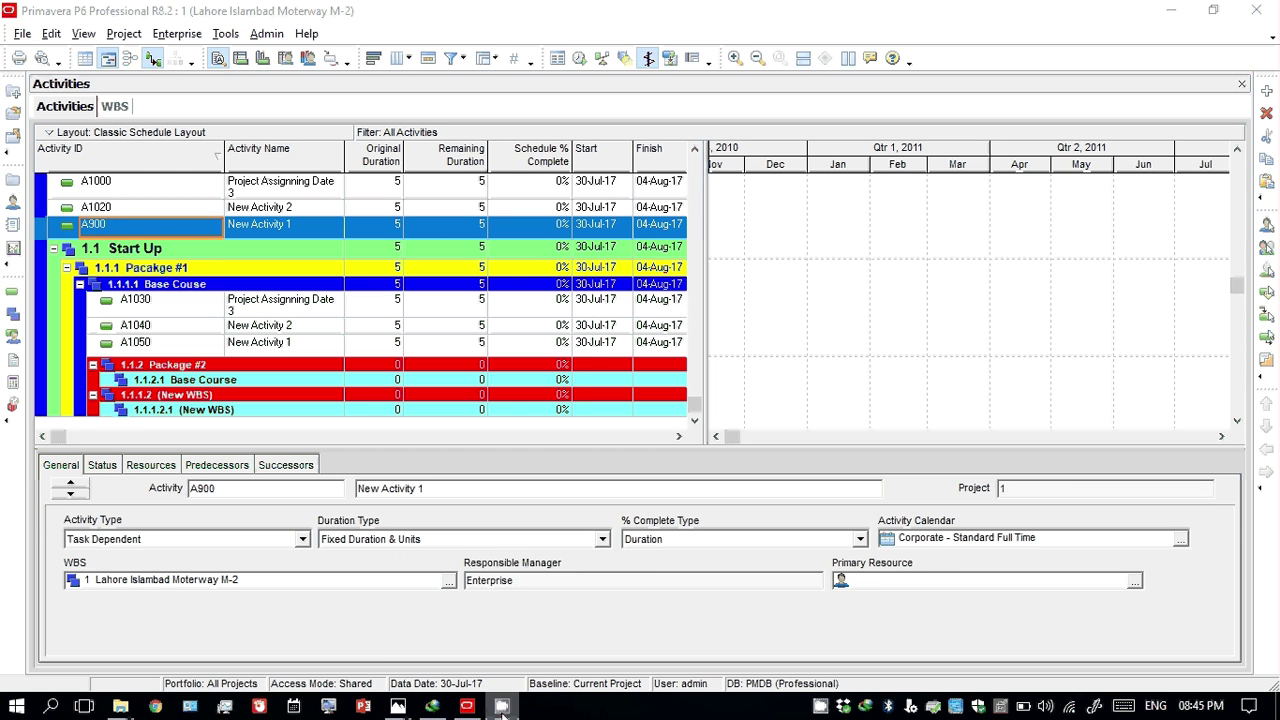
{"action": "left_click", "coordinate": [1170, 10]}
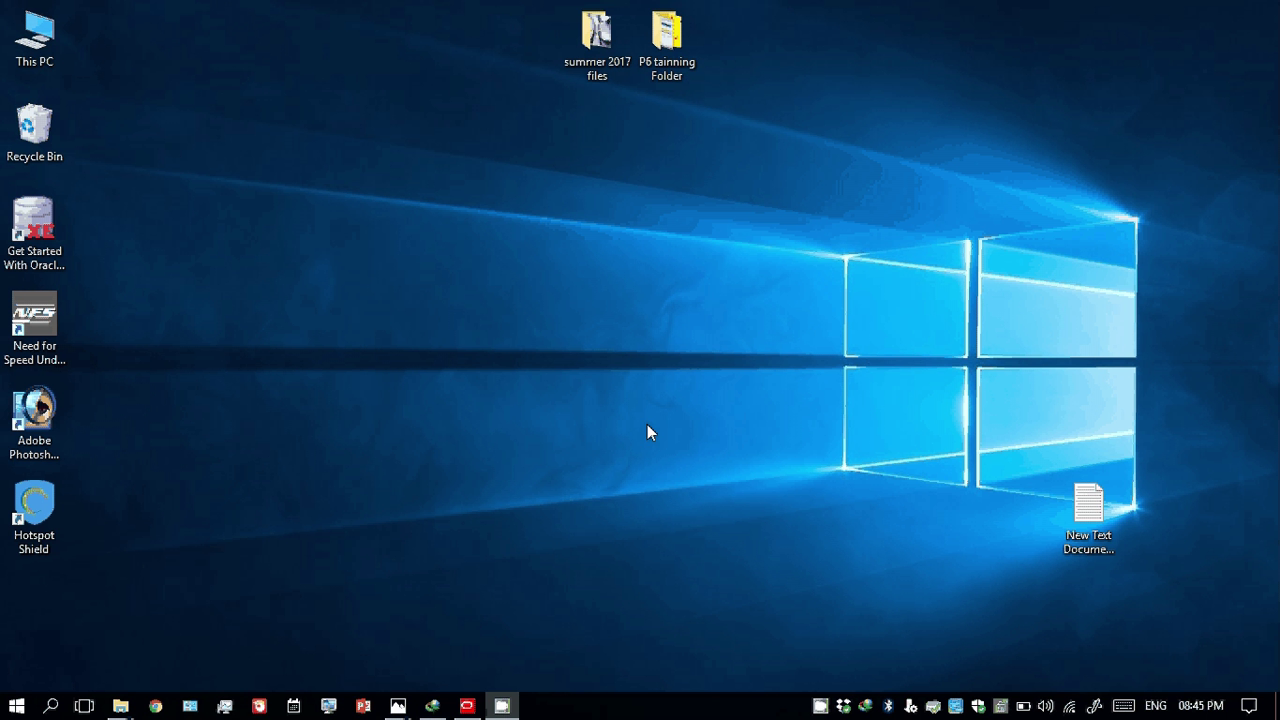
{"action": "left_click", "coordinate": [502, 706]}
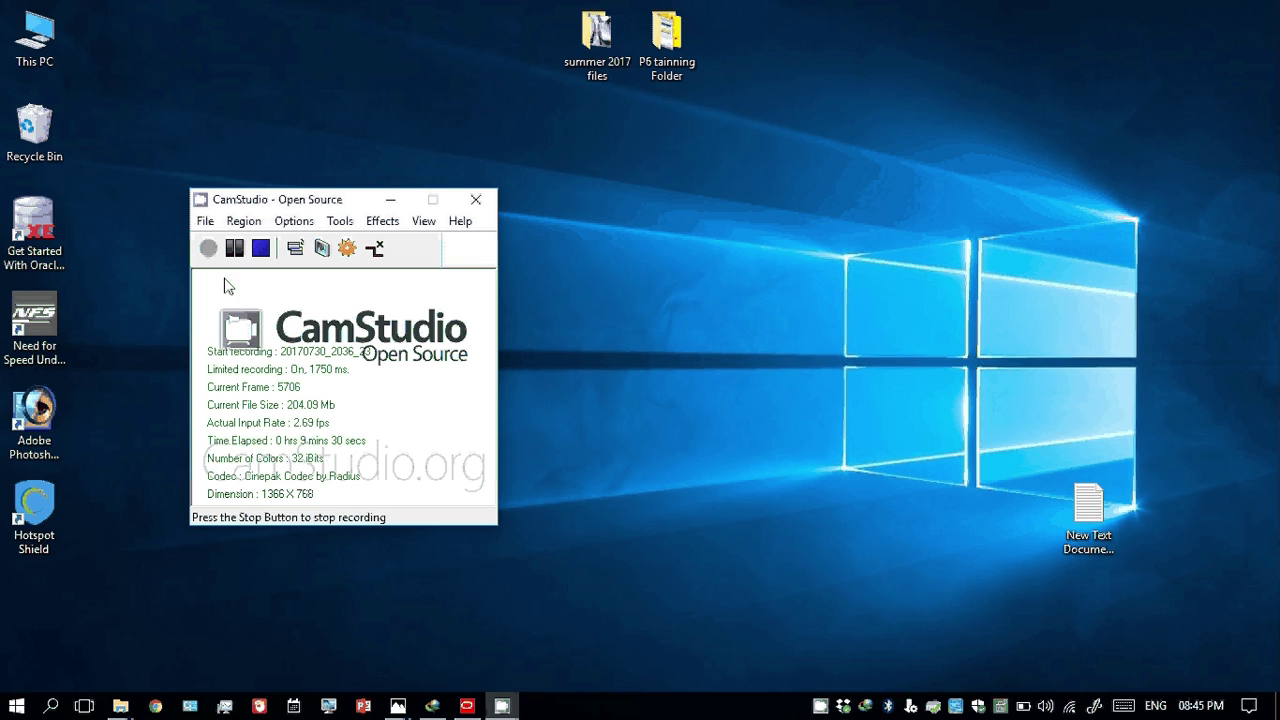